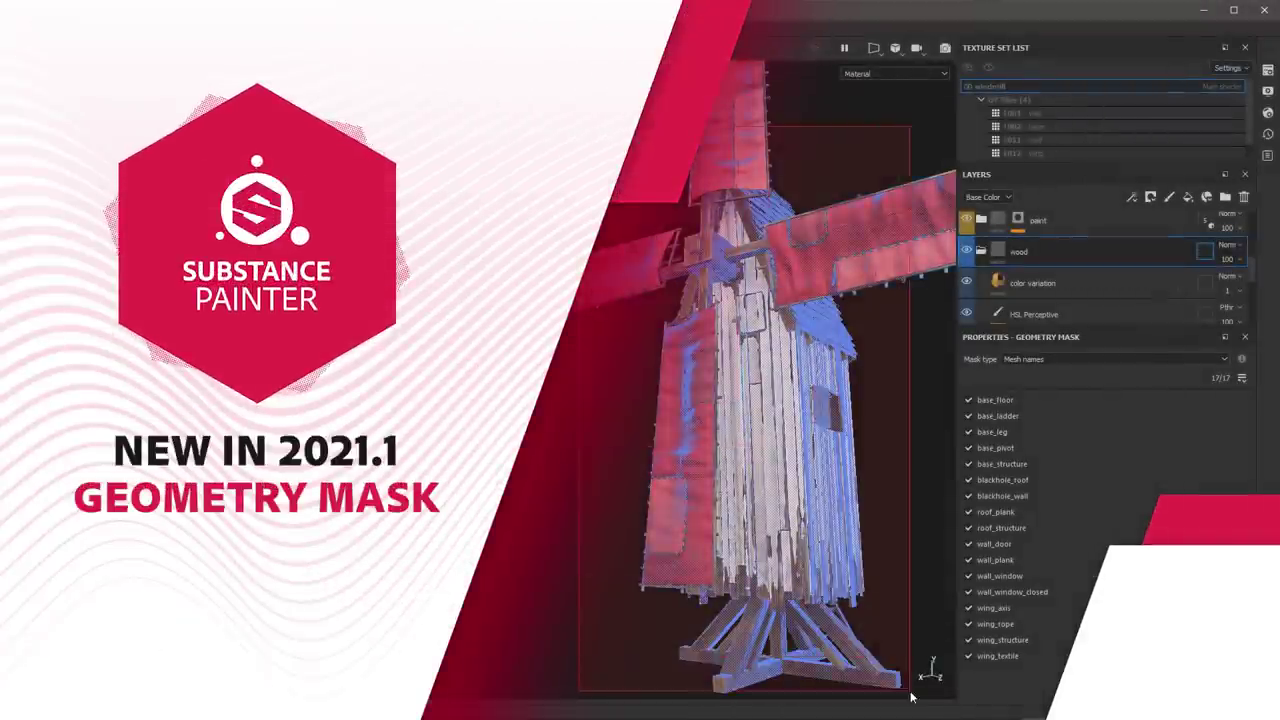
- Exclude all meshes from the wood folder's geometry mask, include only the wing sails, and return to the folder's content
drag(911, 697, 911, 697)
click(851, 246)
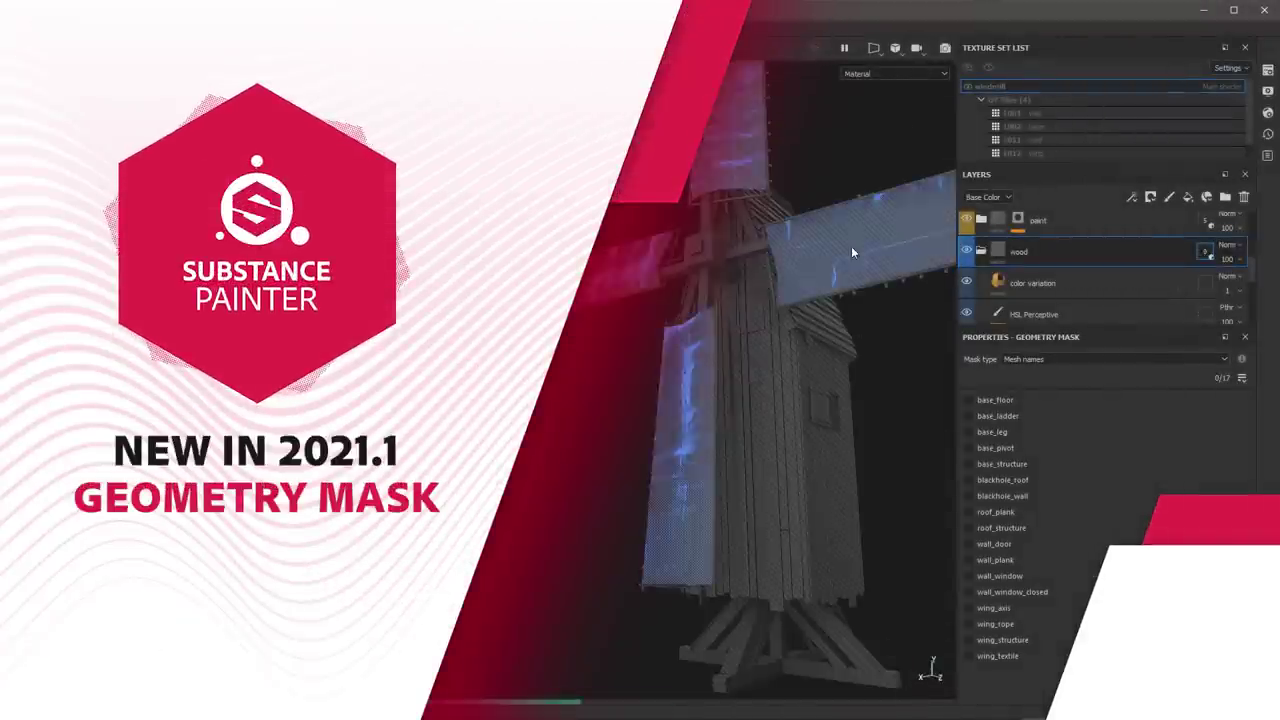
click(995, 251)
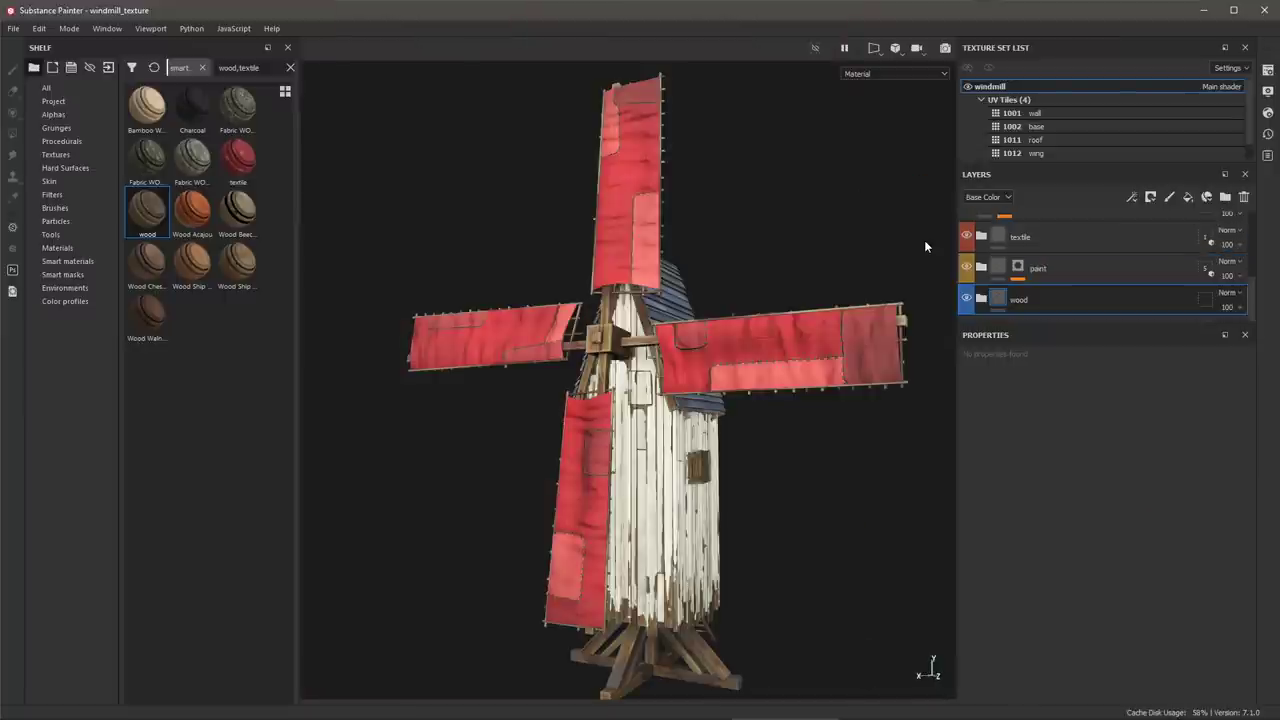
- Exclude wing_textile from the wood folder's geometry mask, return to the folder's content, and toggle hiding of the excluded geometry
click(1204, 300)
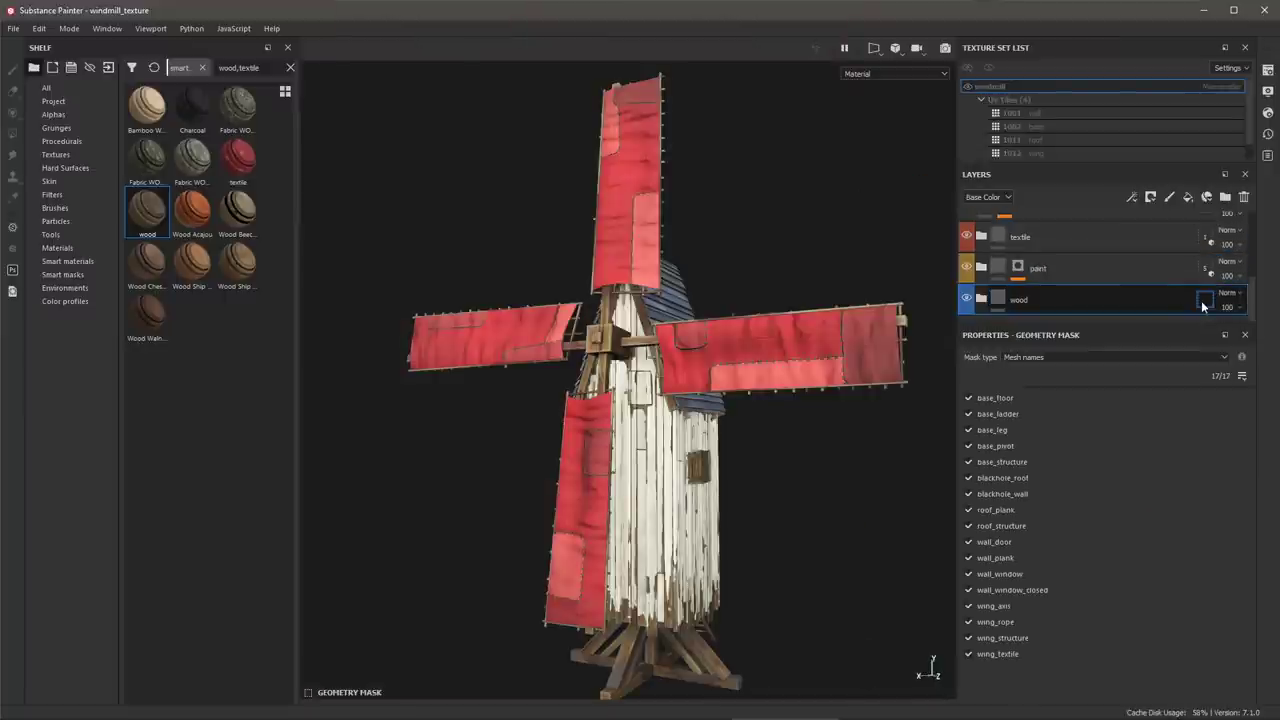
click(967, 654)
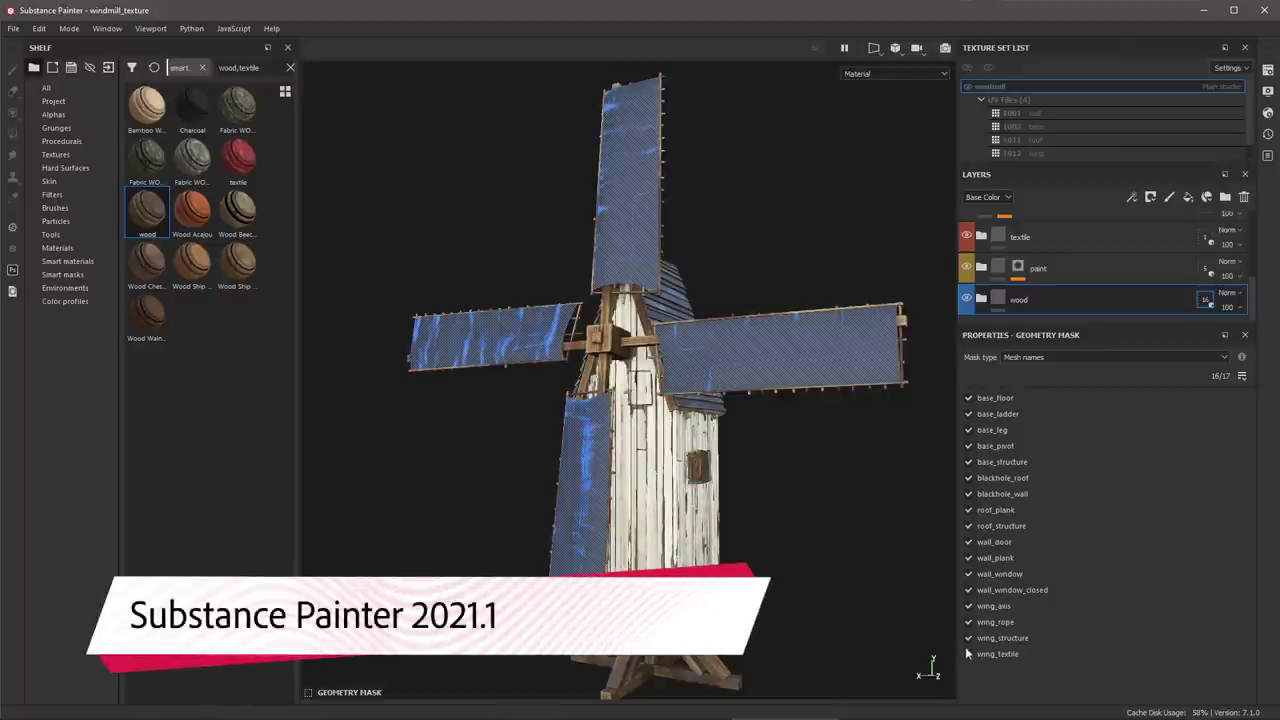
click(996, 296)
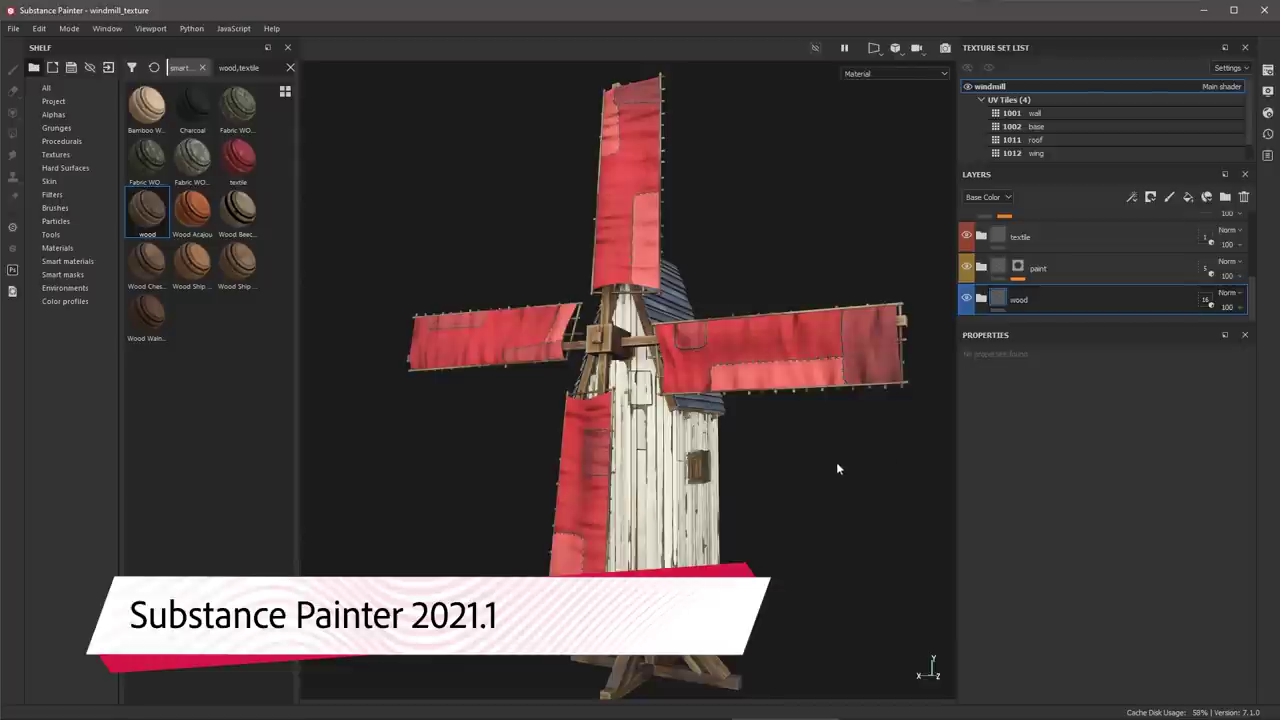
key(alt+h)
key(alt+h)
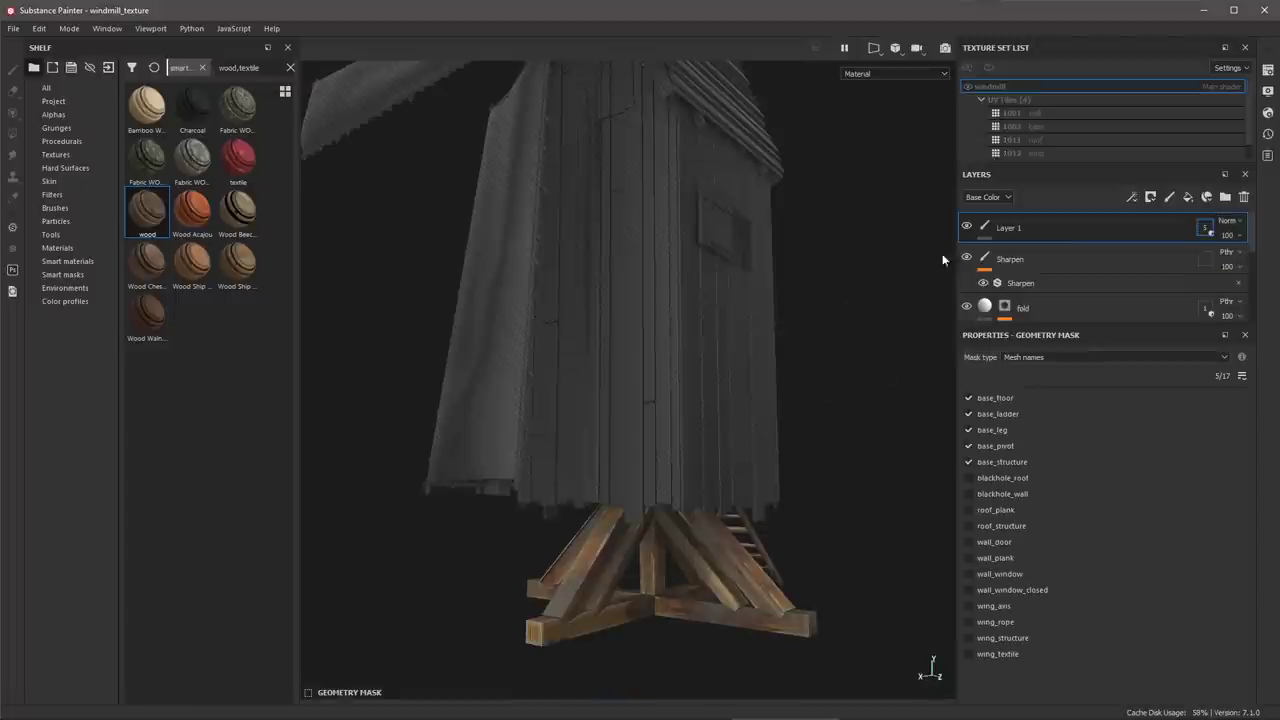
- Paint a stroke on Layer 1 across the upper base beams with the excluded geometry hidden, and show the hidden geometry again
click(984, 231)
scroll(780, 560, up, 3)
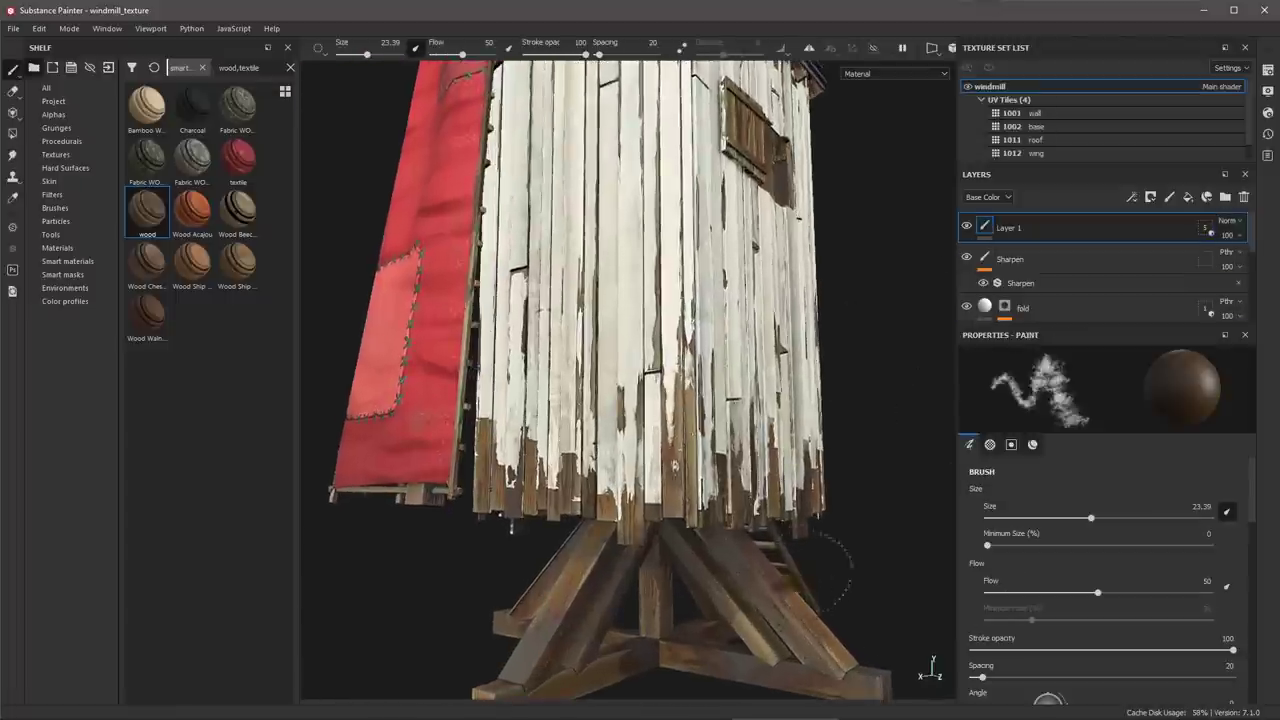
alt+middle_drag(780, 575, 792, 498)
key(alt+h)
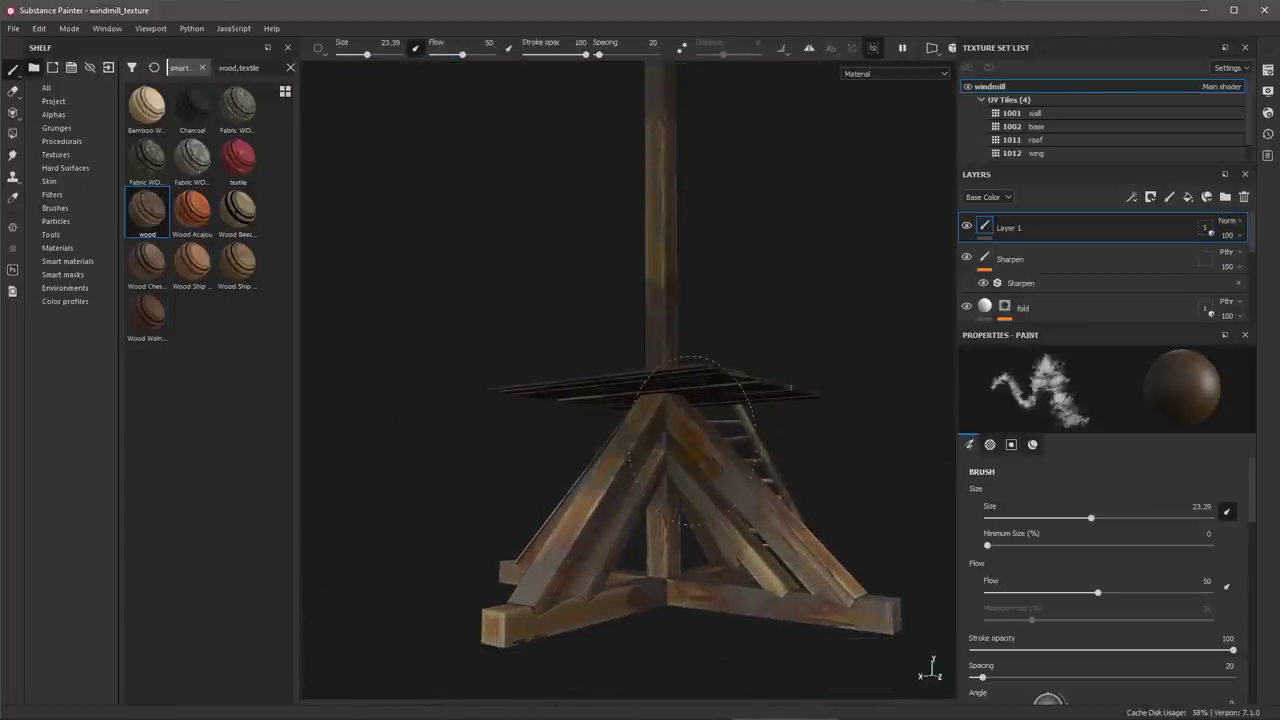
scroll(820, 530, up, 3)
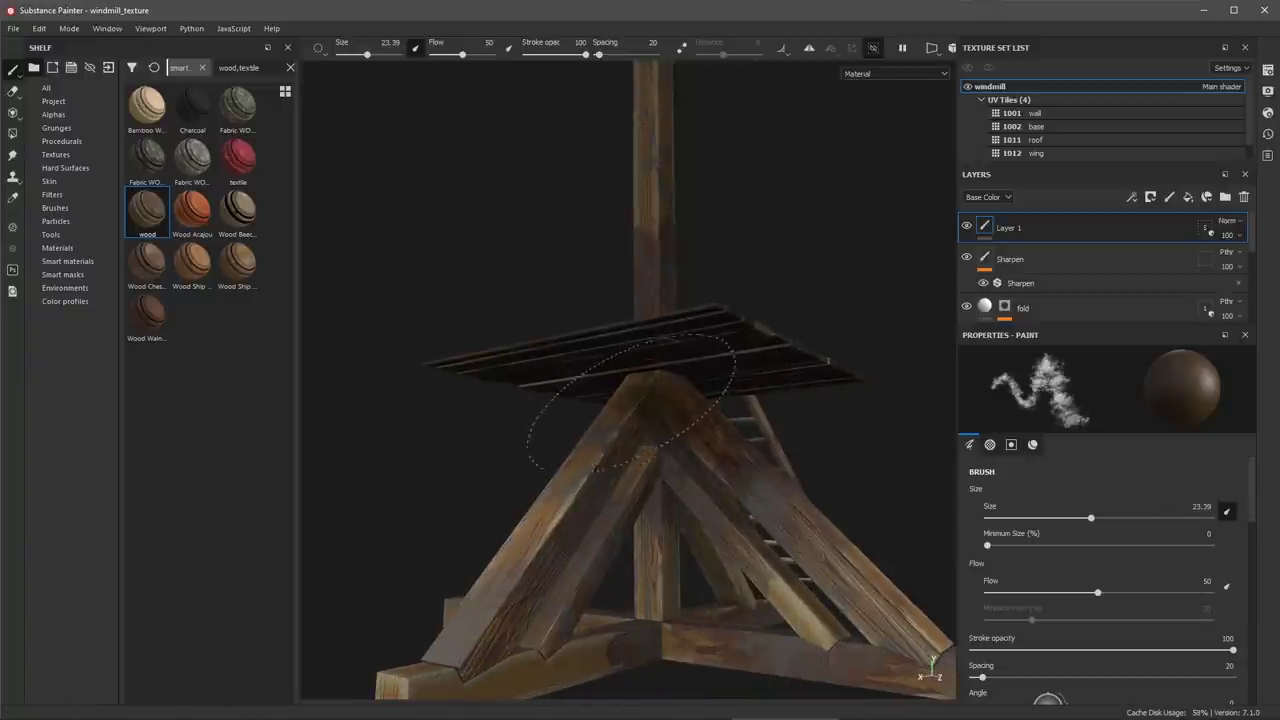
mouse_move(643, 482)
mouse_down()
mouse_move(775, 455)
mouse_move(610, 470)
mouse_move(840, 480)
mouse_move(900, 398)
mouse_up()
key(alt+h)
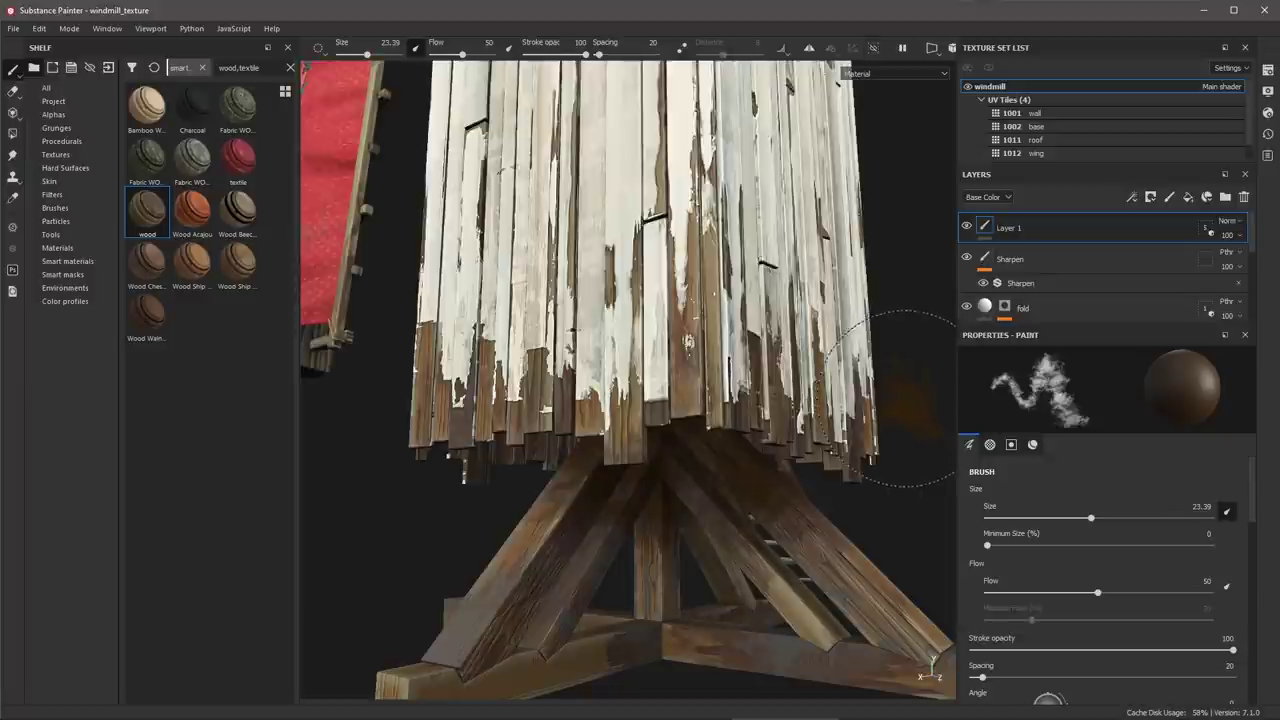
scroll(672, 290, down, 3)
alt+drag(672, 290, 640, 314)
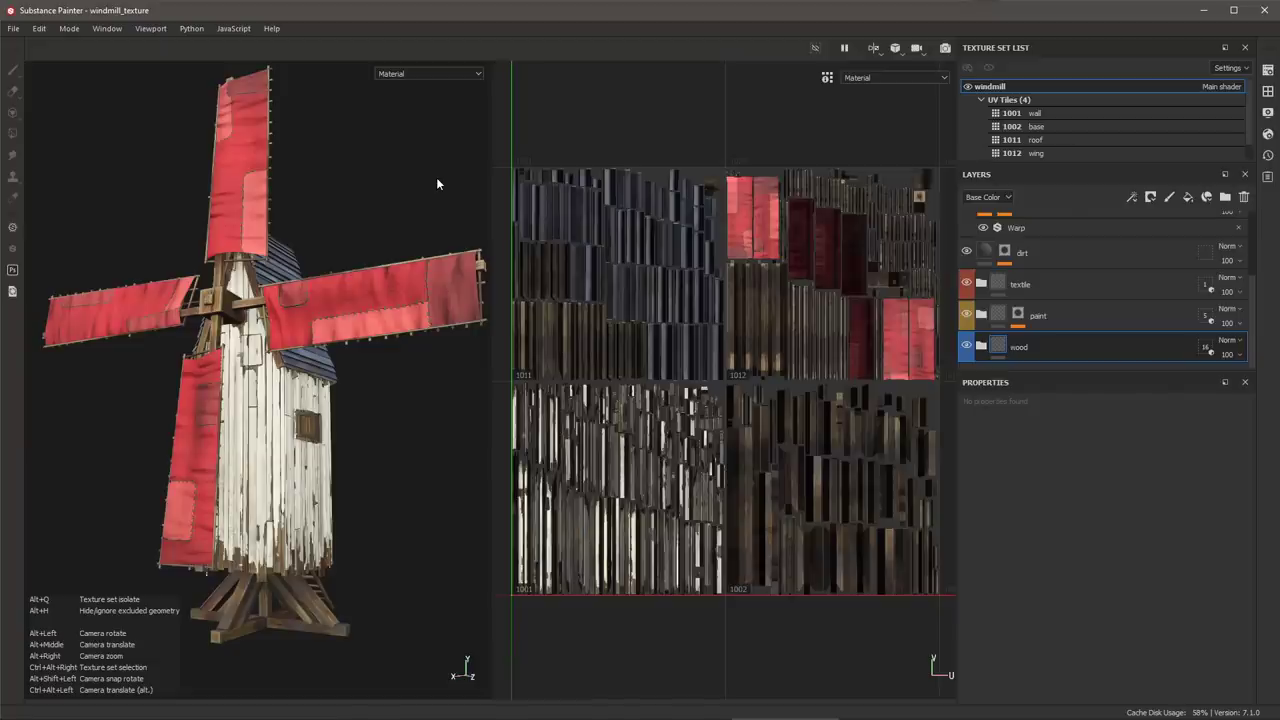
- Check the geometry excluded from the wood folder by temporarily hiding it in the 3D and 2D views
key(alt+h)
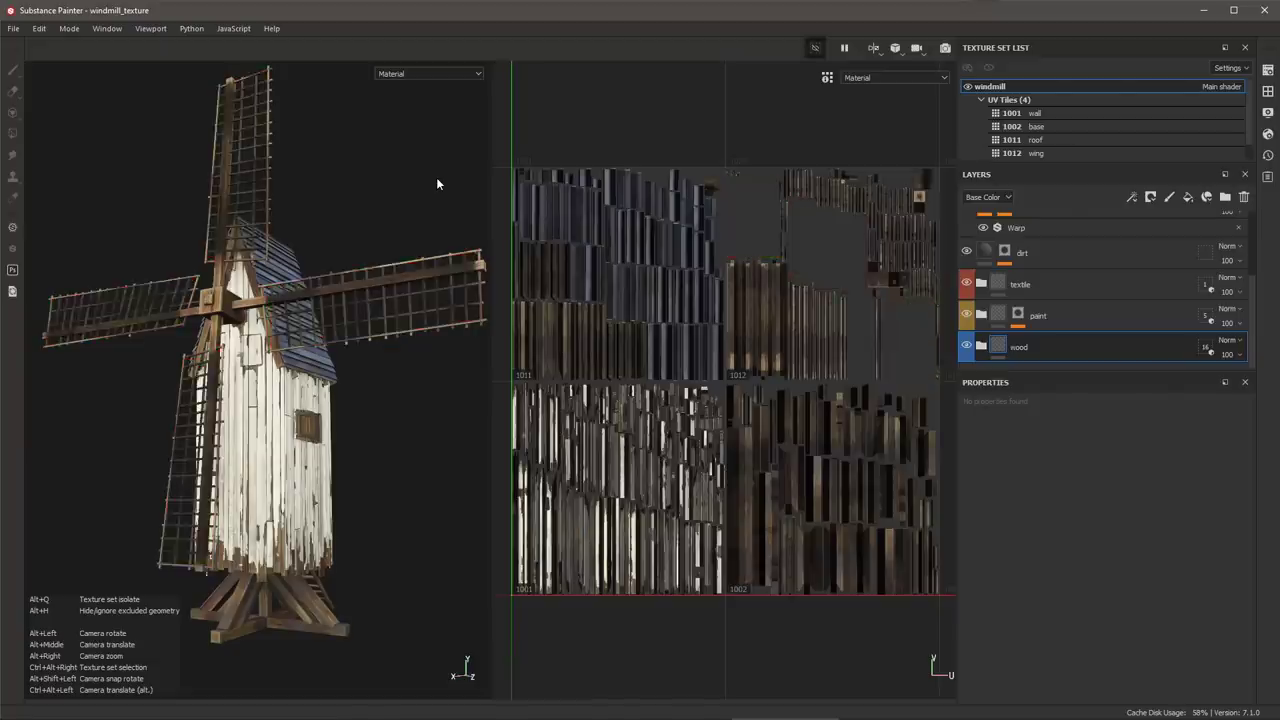
key(alt+h)
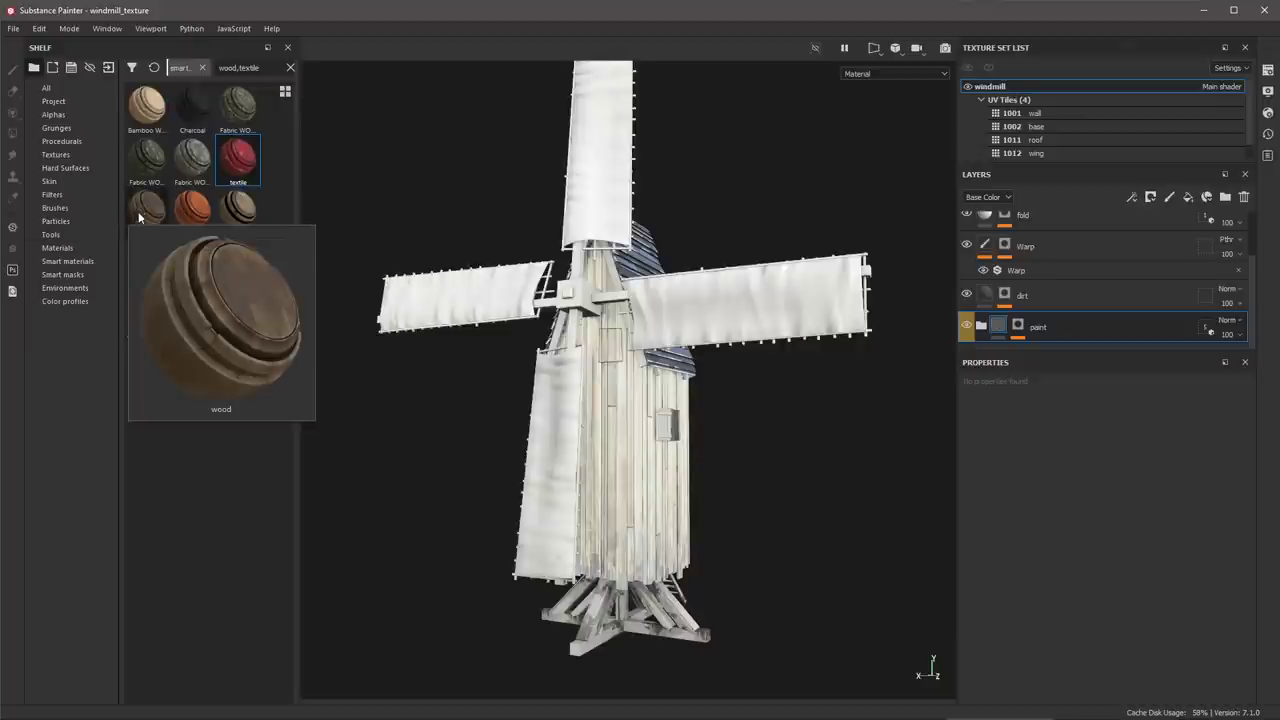
- Add the wood smart material at the bottom of the layer stack, below the paint folder, and expand its folder
mouse_move(138, 211)
mouse_down()
mouse_move(940, 348)
mouse_move(1052, 342)
mouse_move(1054, 357)
mouse_up()
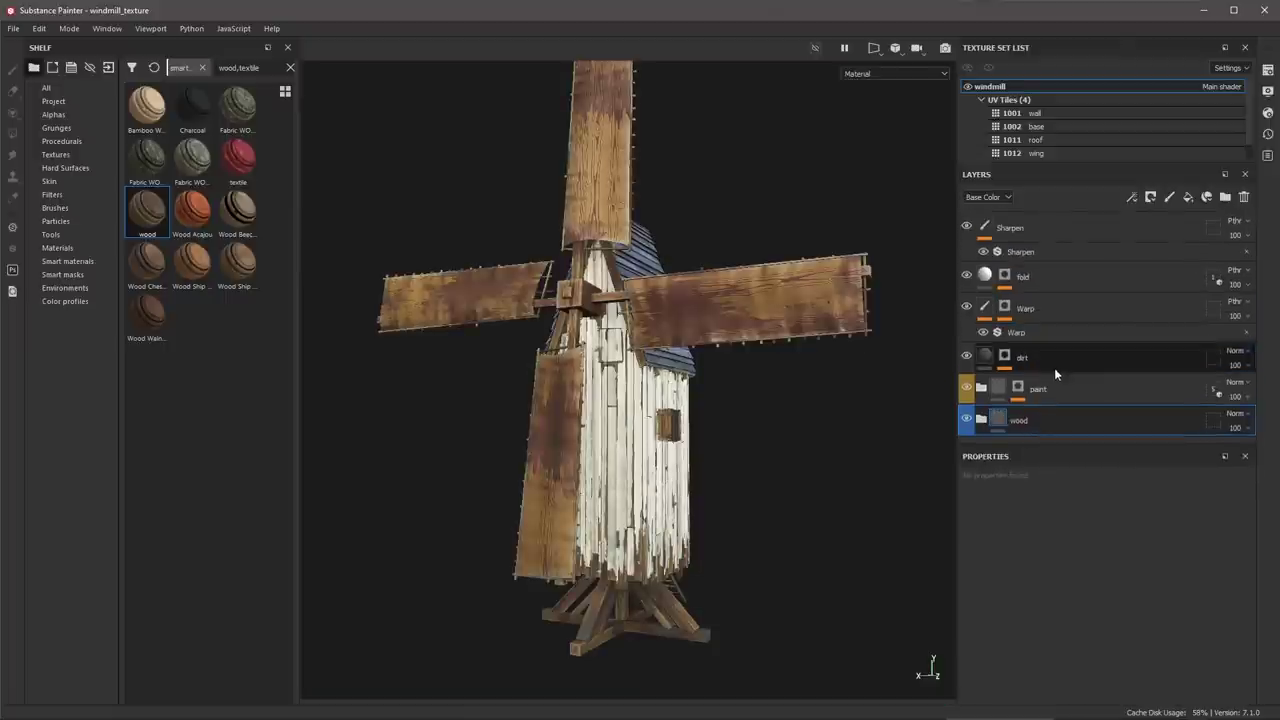
click(982, 421)
scroll(1078, 331, down, 3)
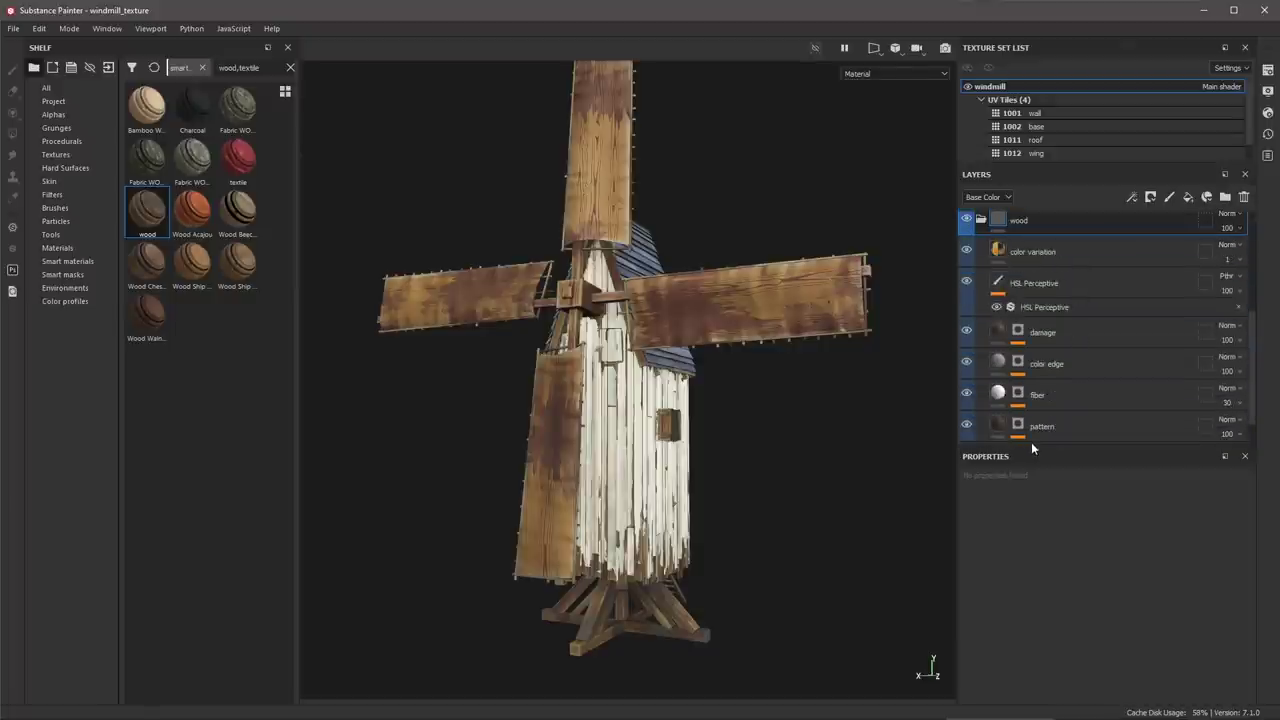
scroll(1045, 335, up, 3)
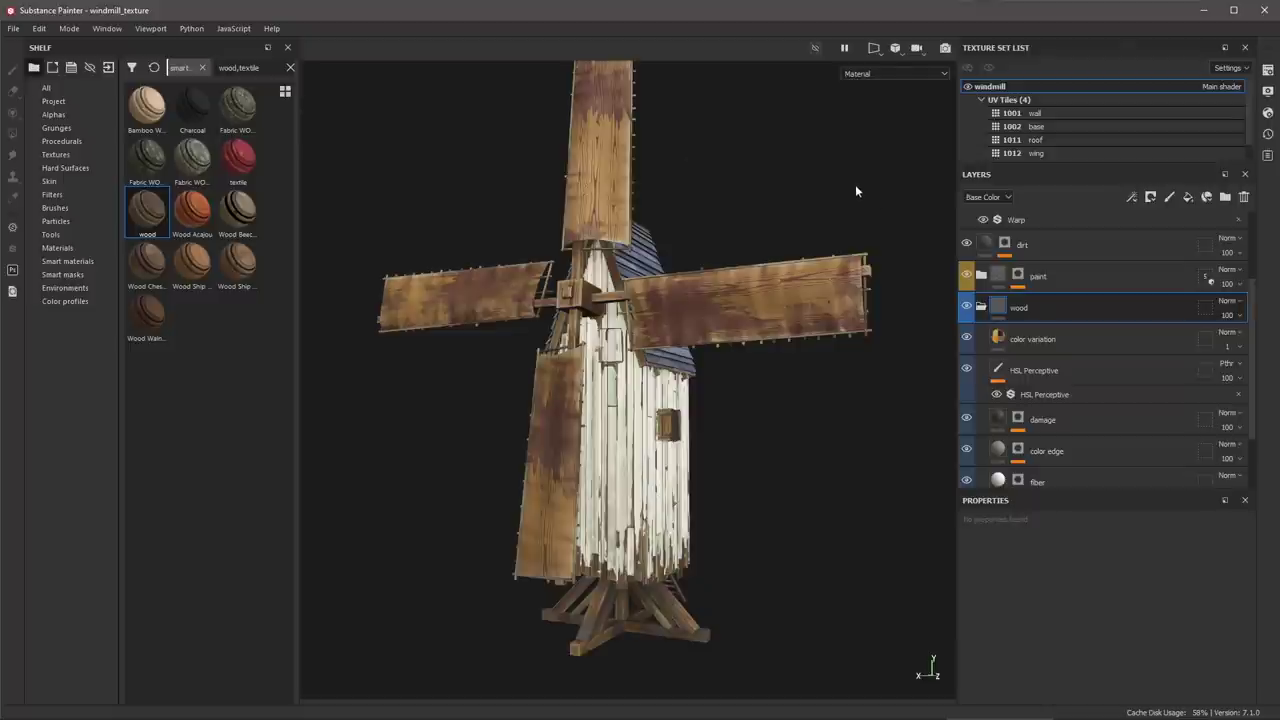
click(981, 307)
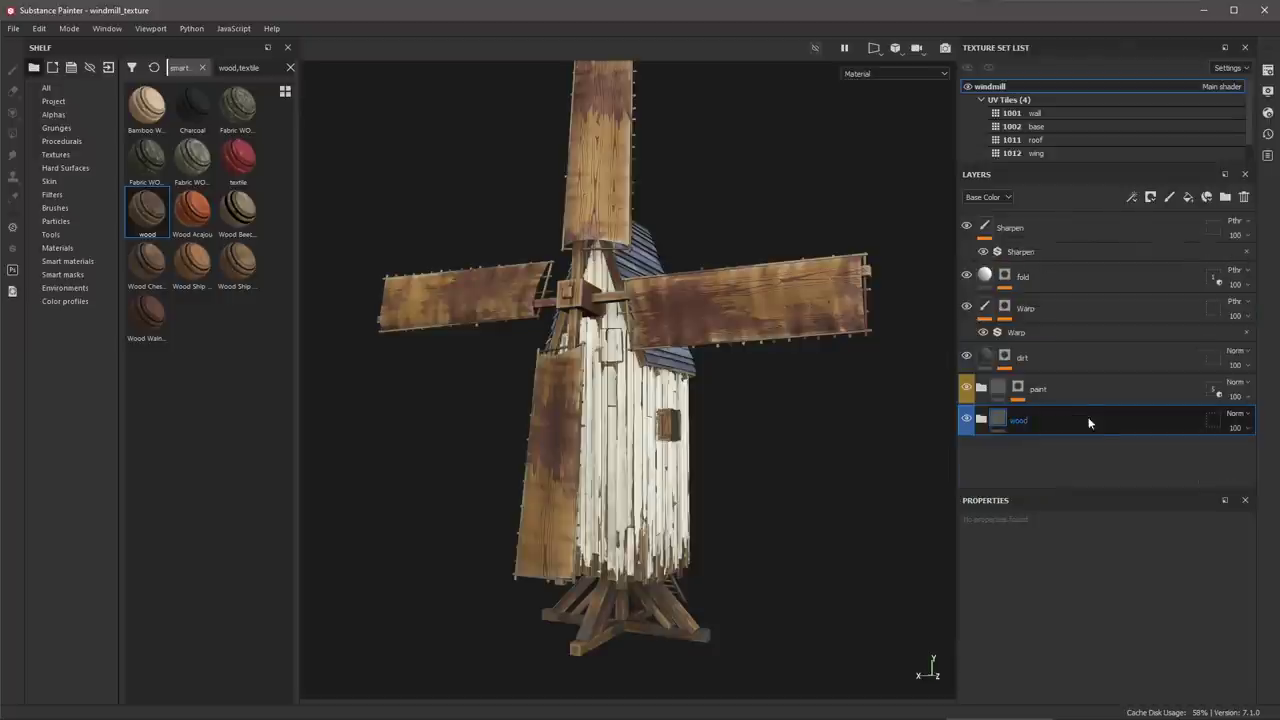
click(981, 420)
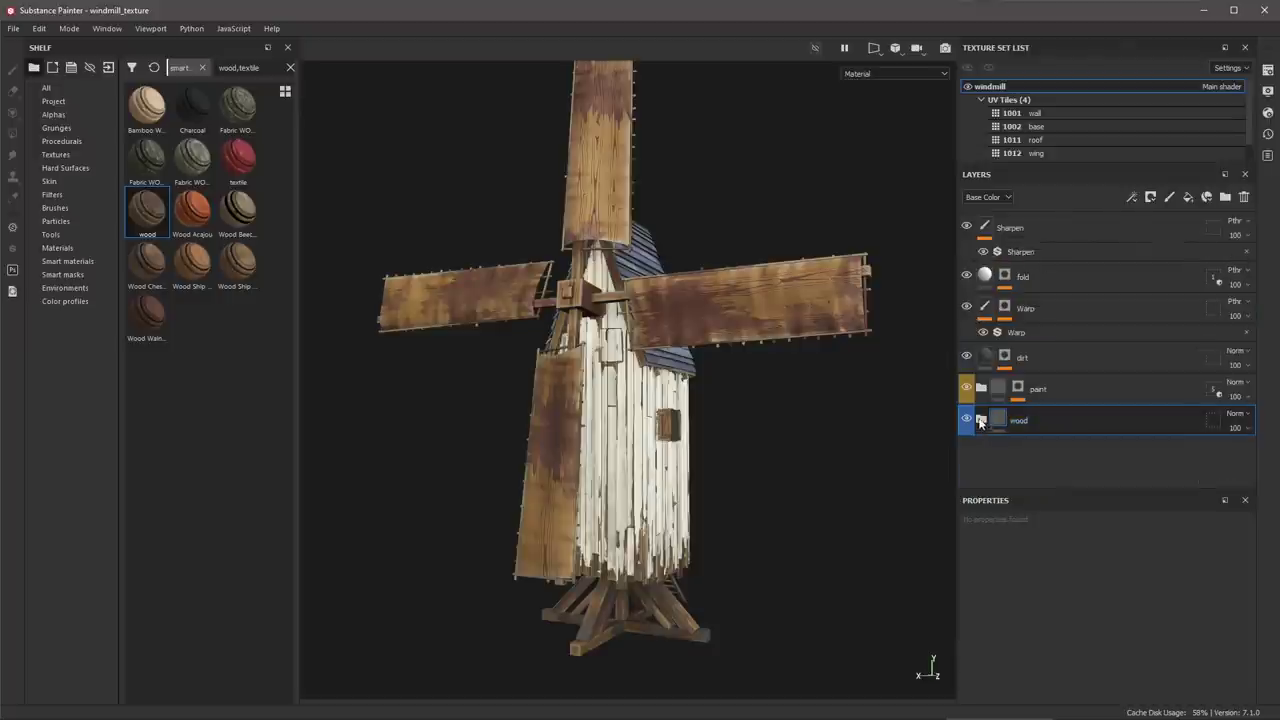
scroll(1085, 386, down, 1)
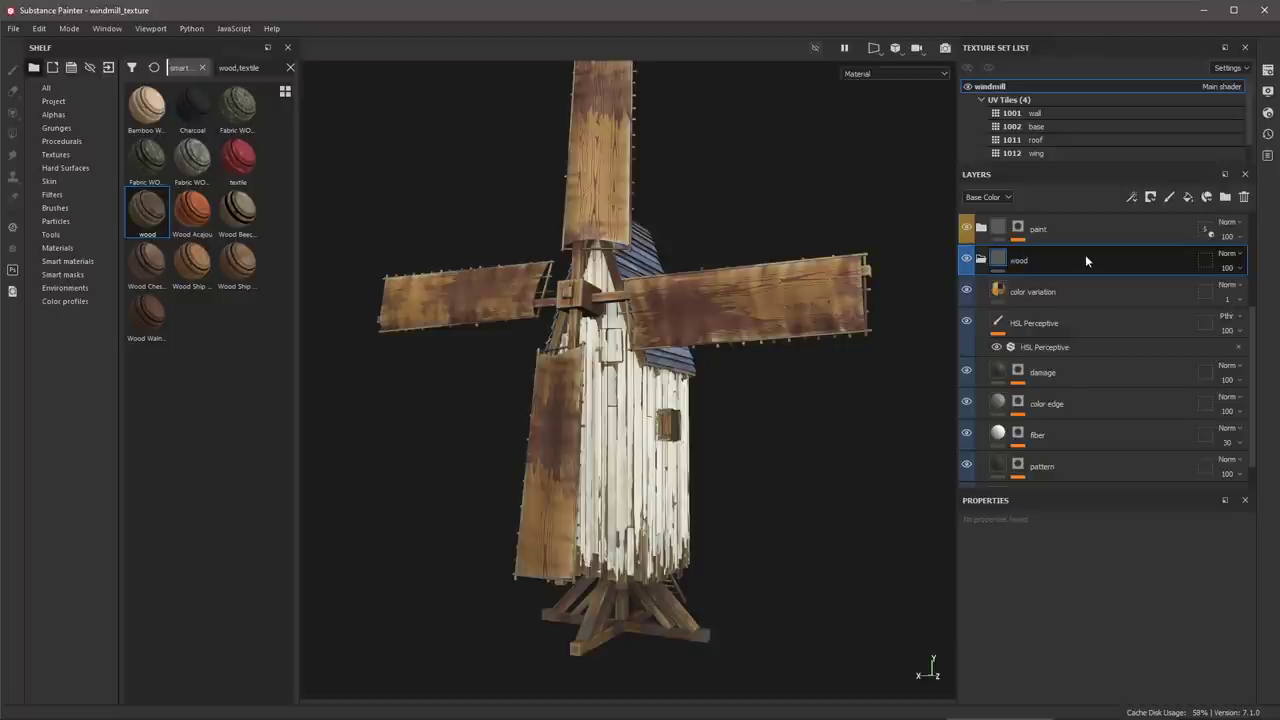
- Edit the wood folder's geometry mask, set its mask type to Mesh names, and enlarge the mask properties to show all meshes
click(1205, 262)
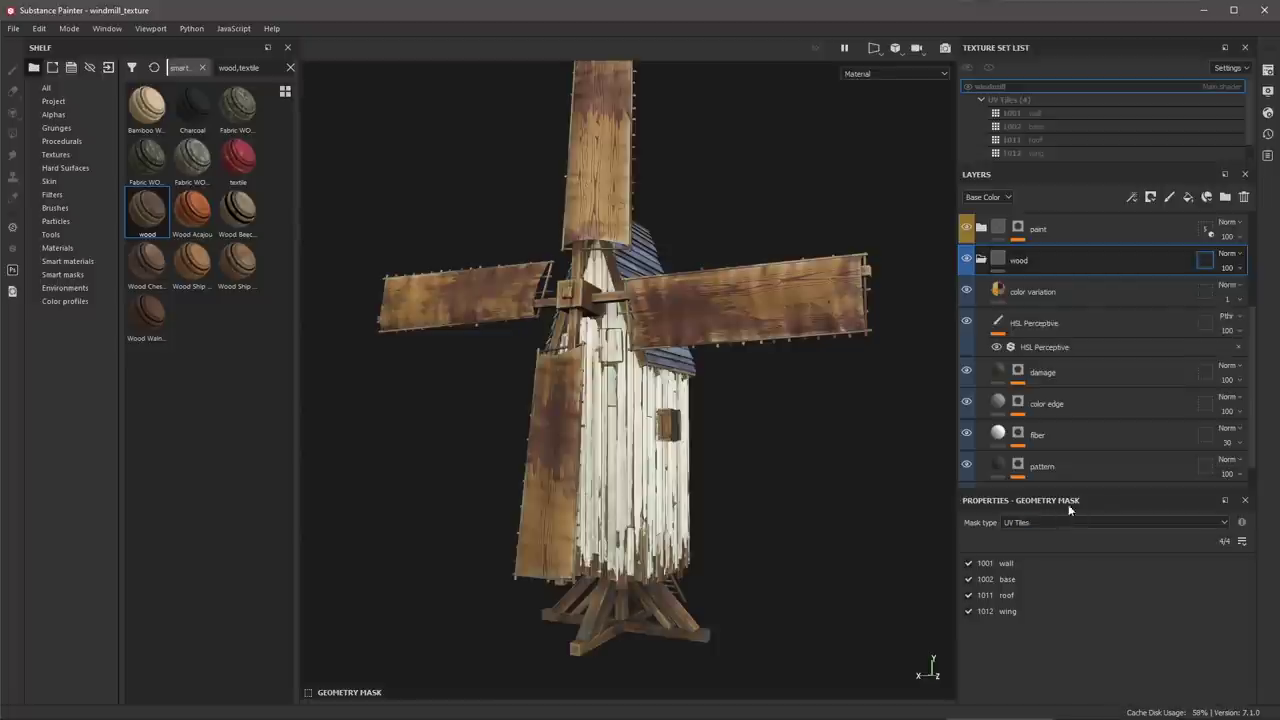
drag(1072, 492, 1055, 345)
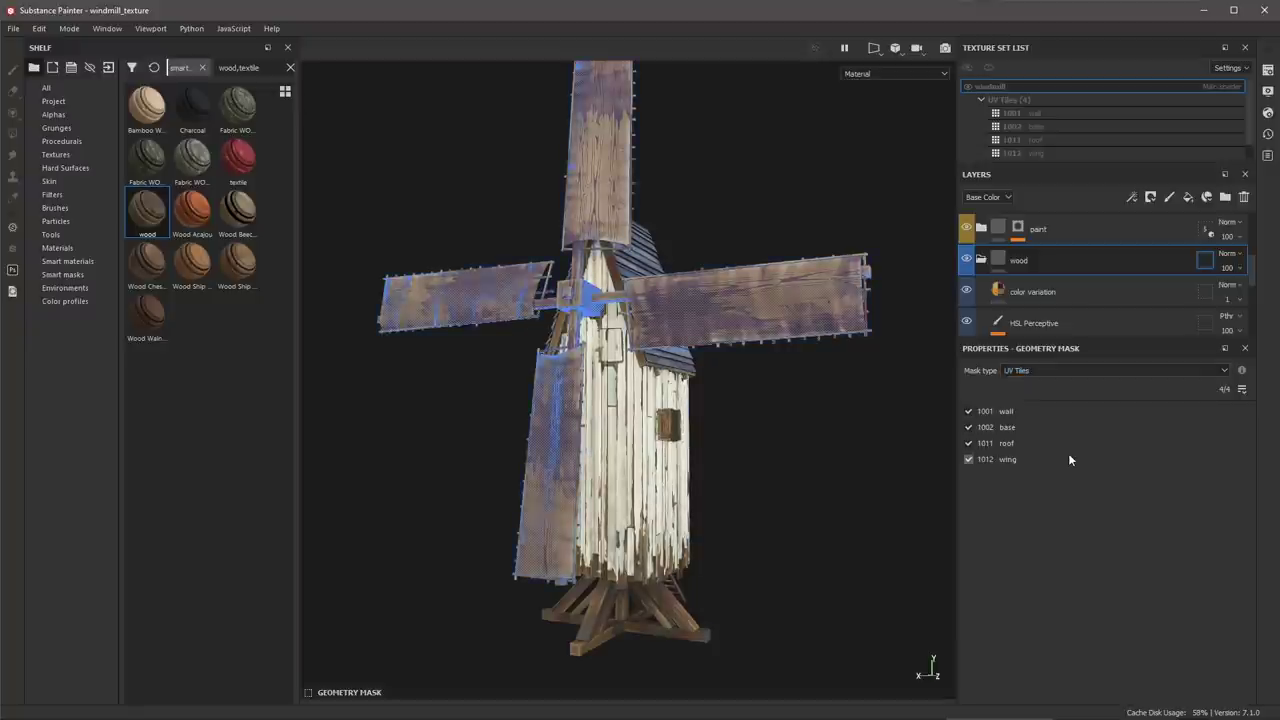
click(1046, 371)
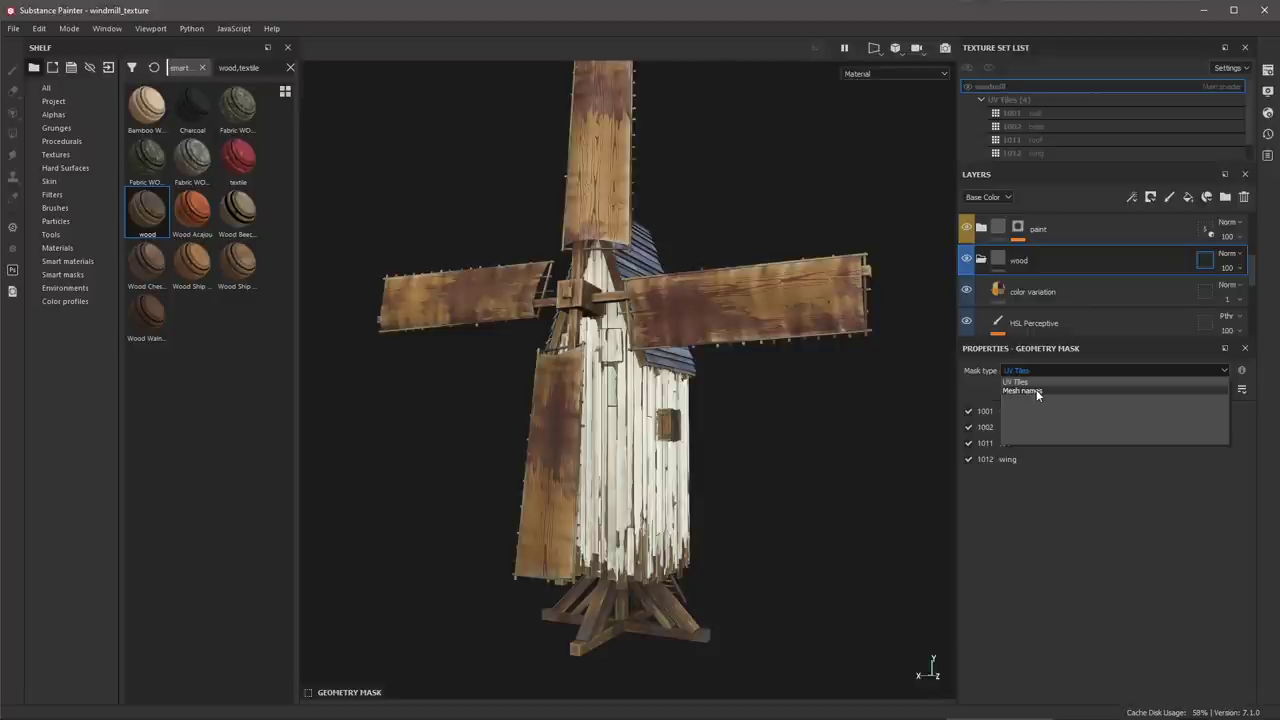
click(1038, 391)
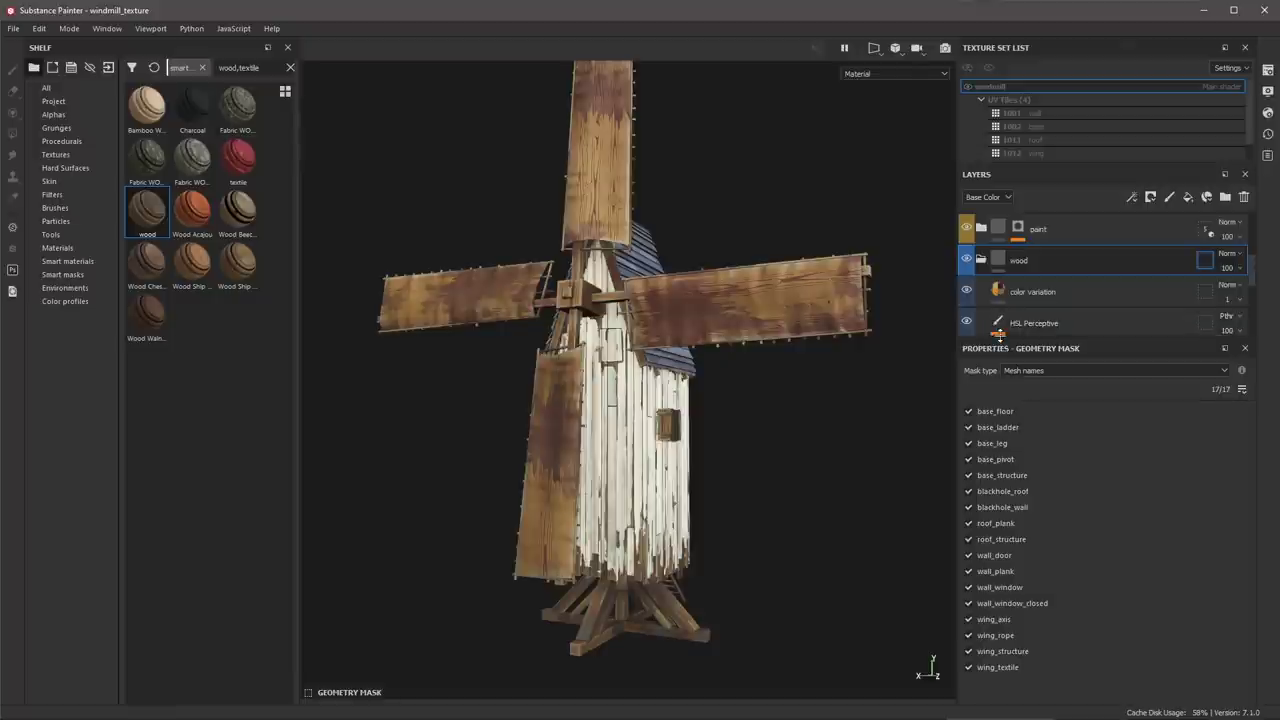
drag(1000, 341, 1000, 308)
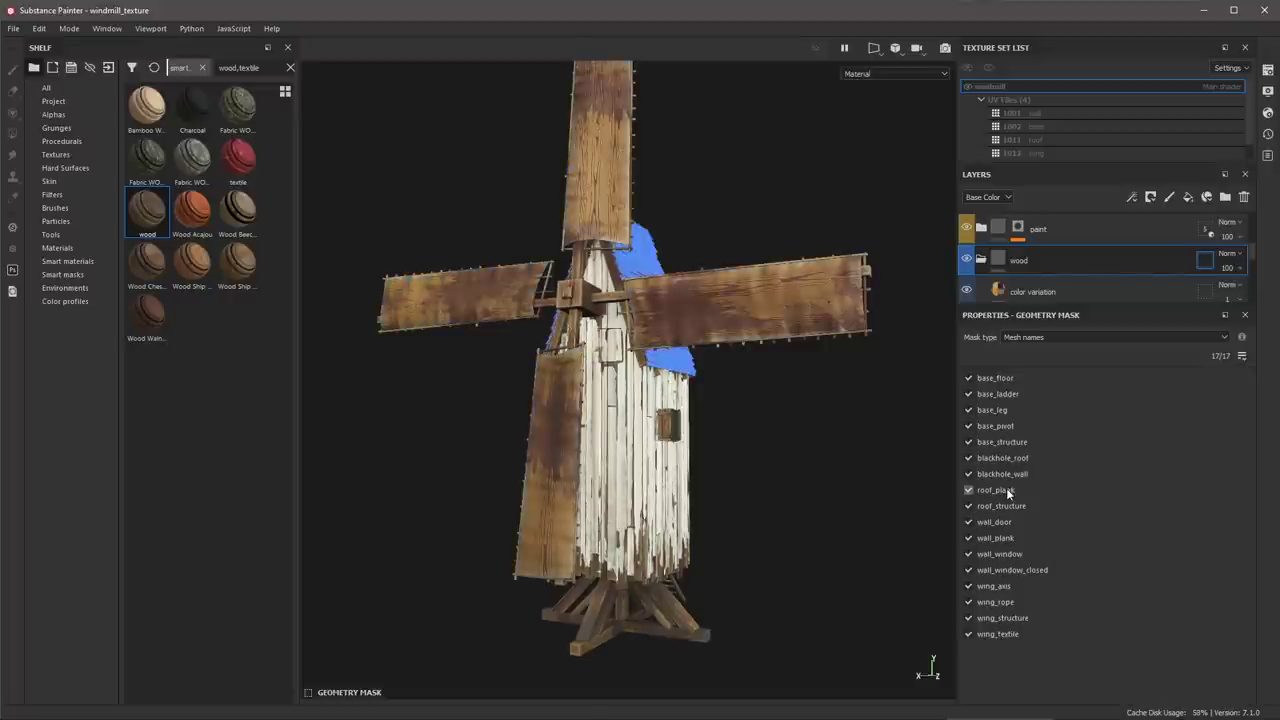
- Try excluding and re-including the wall_plank mesh in the wood folder's geometry mask, leaving it excluded
mouse_move(967, 376)
mouse_down()
mouse_move(965, 456)
mouse_move(967, 377)
mouse_up()
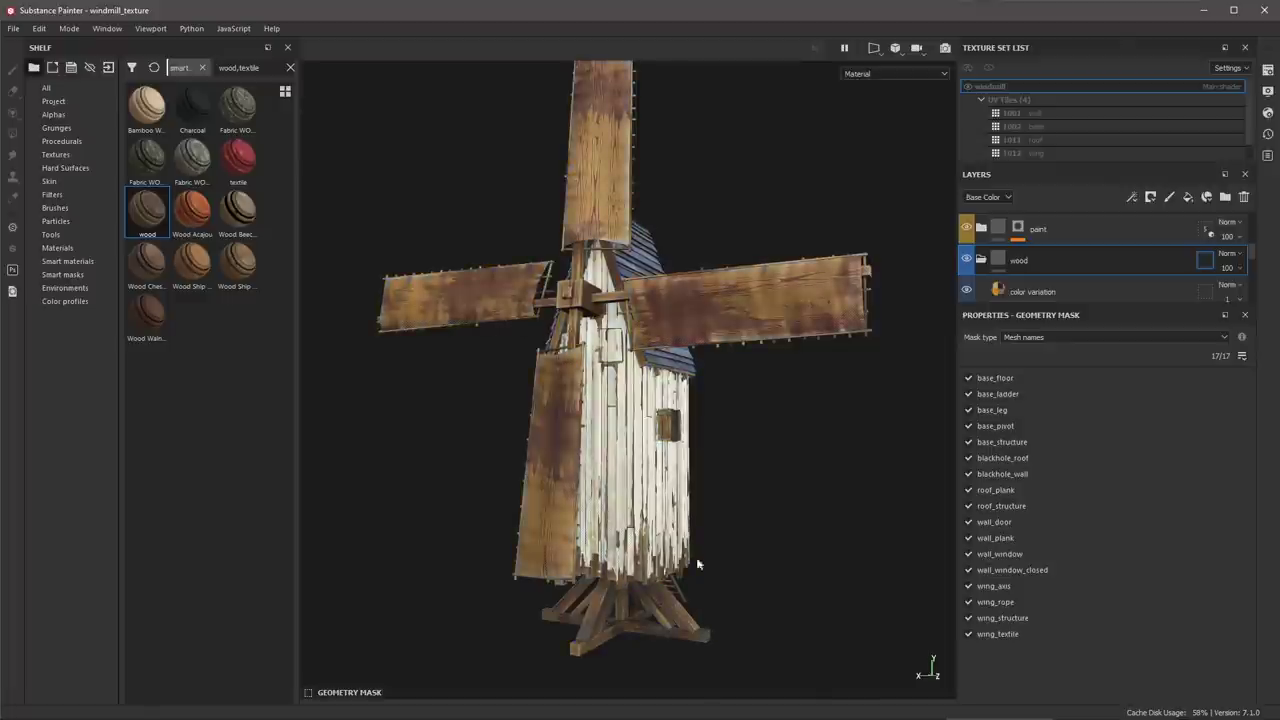
click(642, 498)
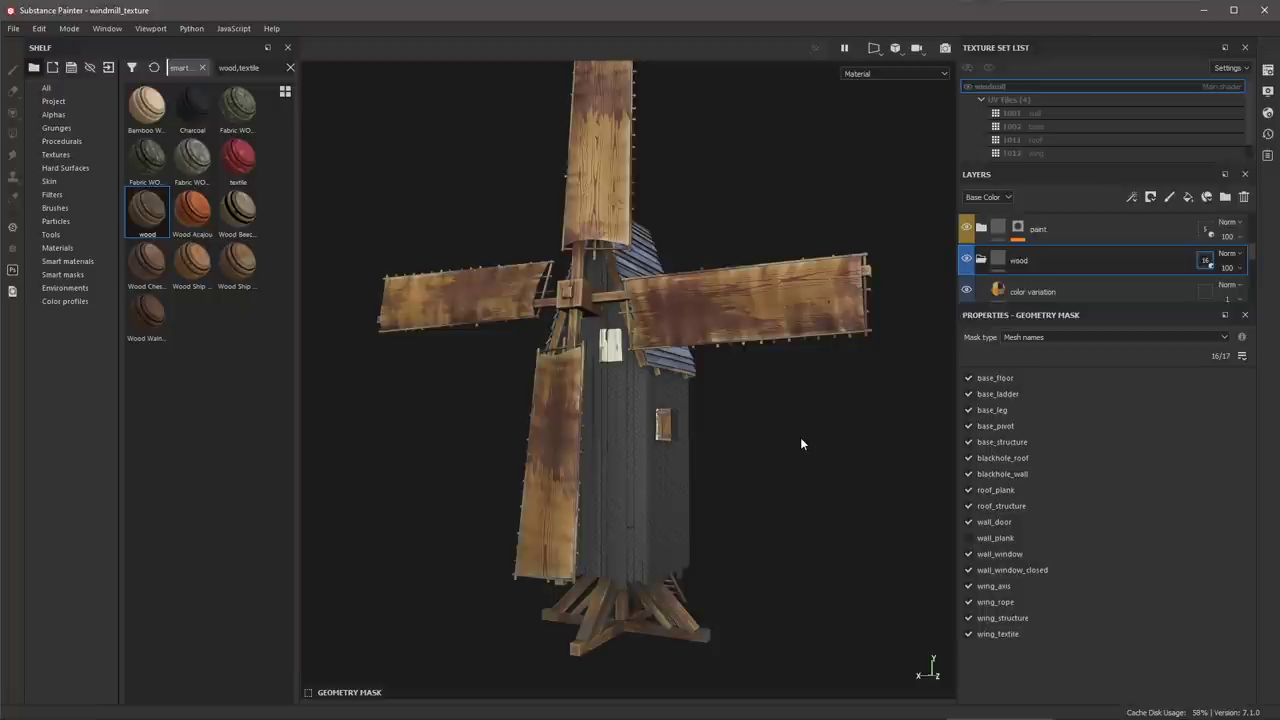
click(670, 498)
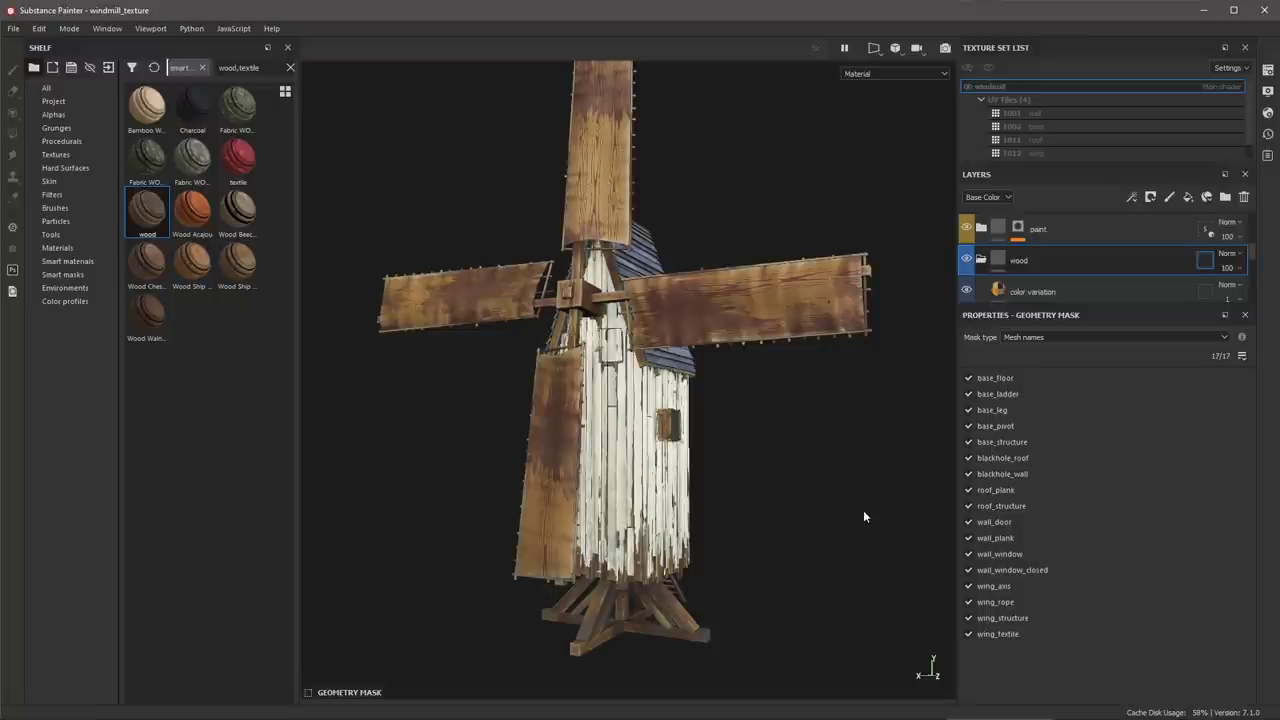
key(ctrl+z)
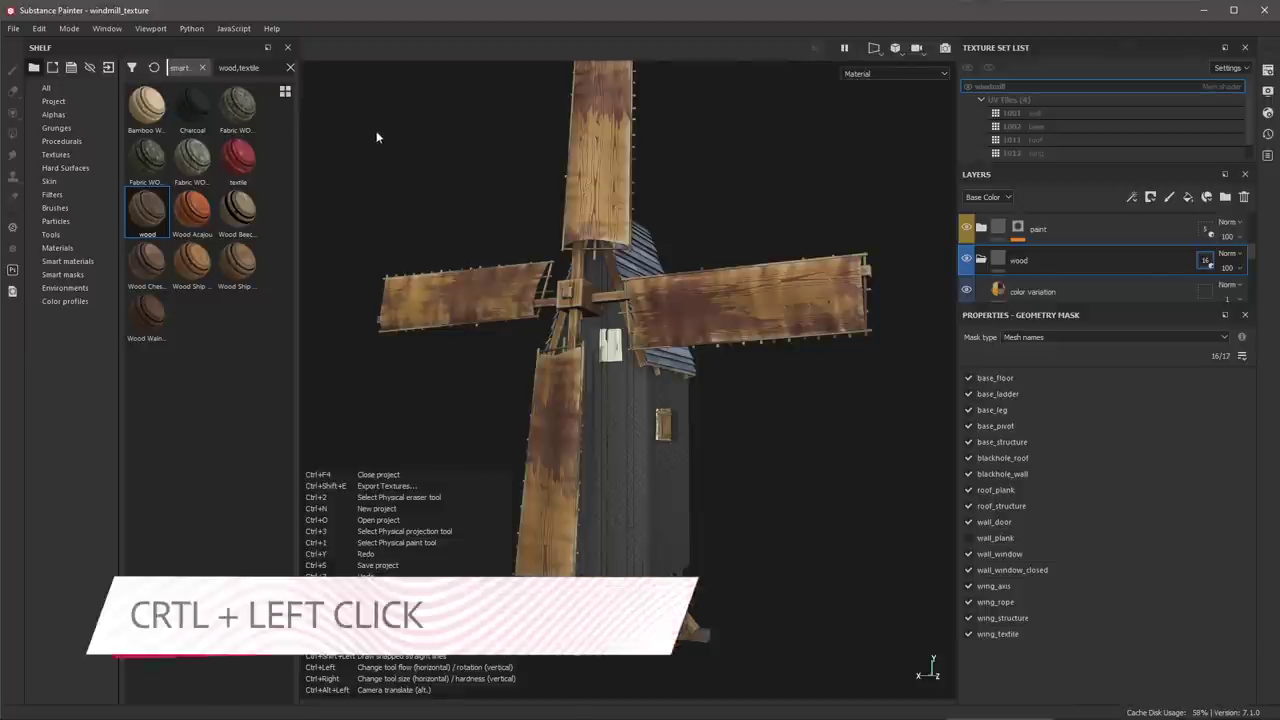
- Exclude the windmill's upper meshes from the wood mask with a rectangular selection, and include them again with a second one
ctrl+drag(377, 131, 840, 478)
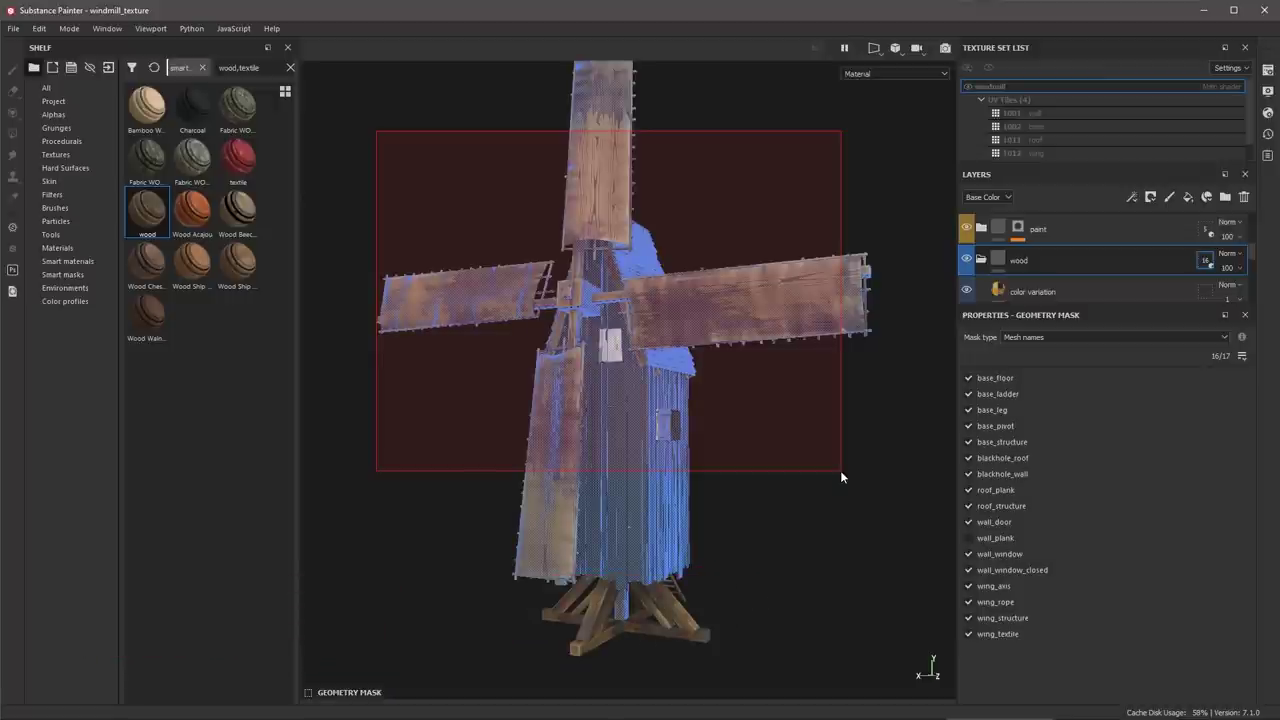
ctrl+drag(840, 472, 840, 472)
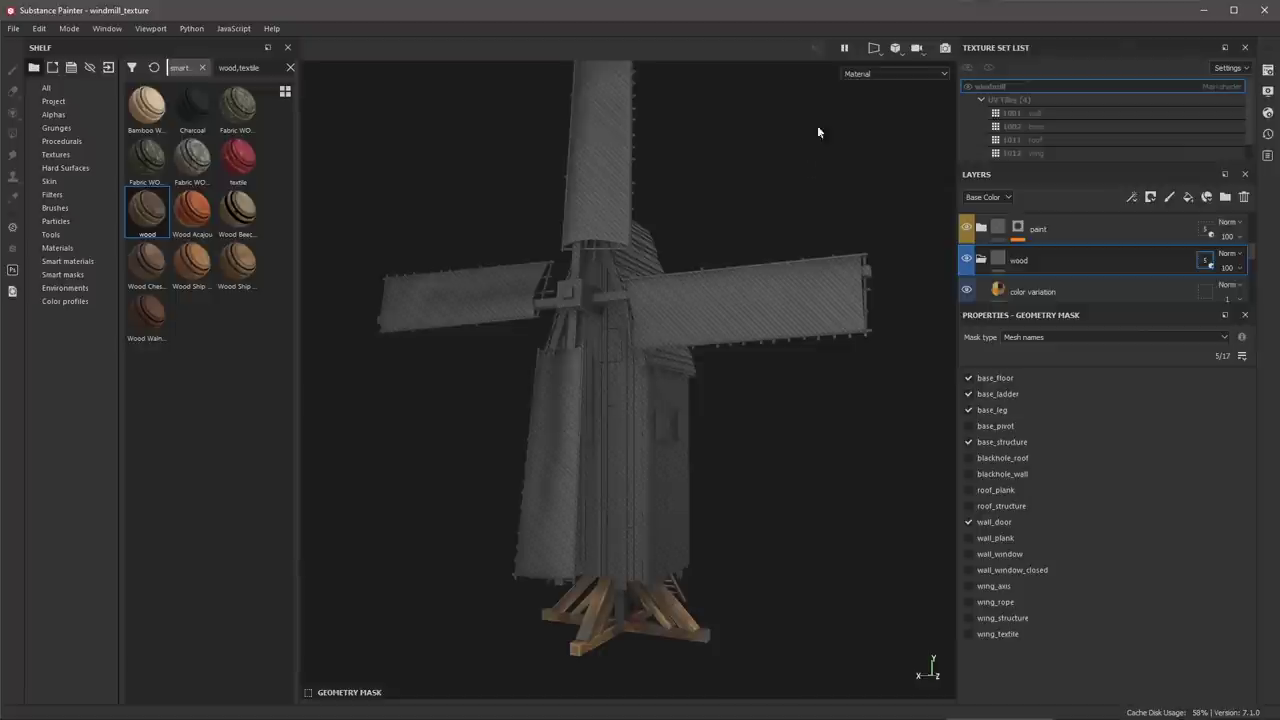
drag(835, 123, 402, 481)
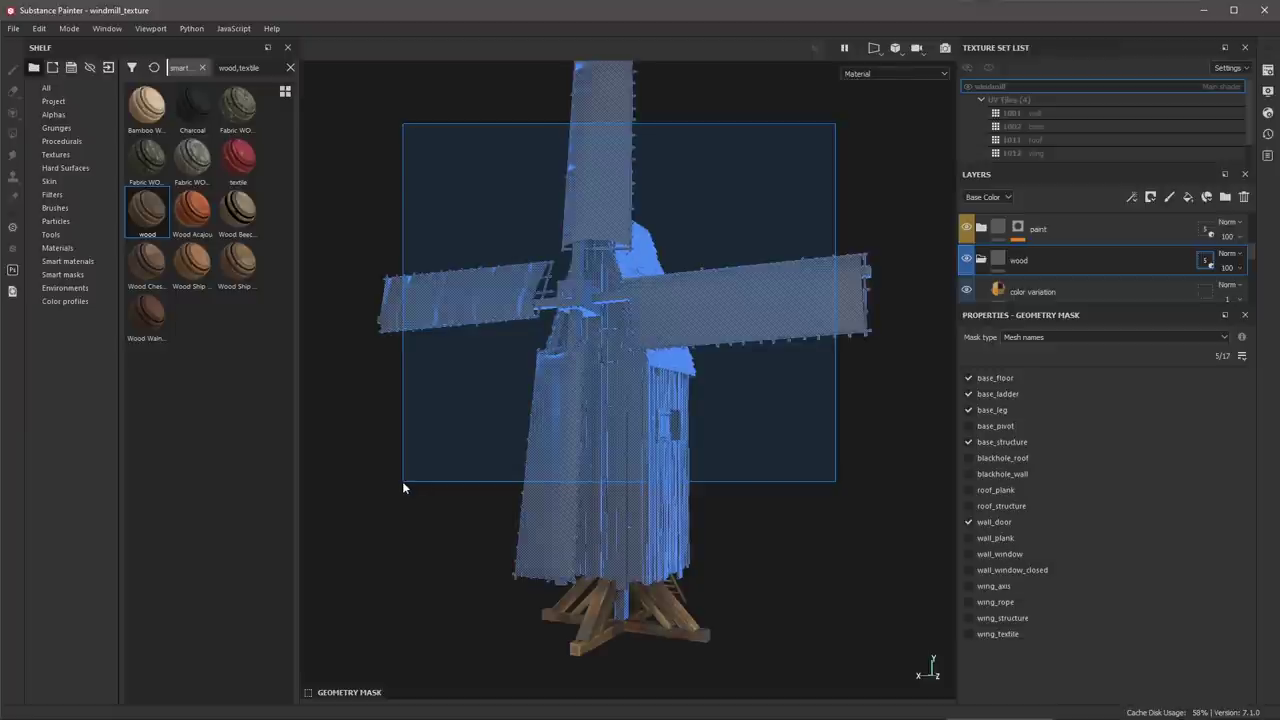
drag(402, 481, 365, 483)
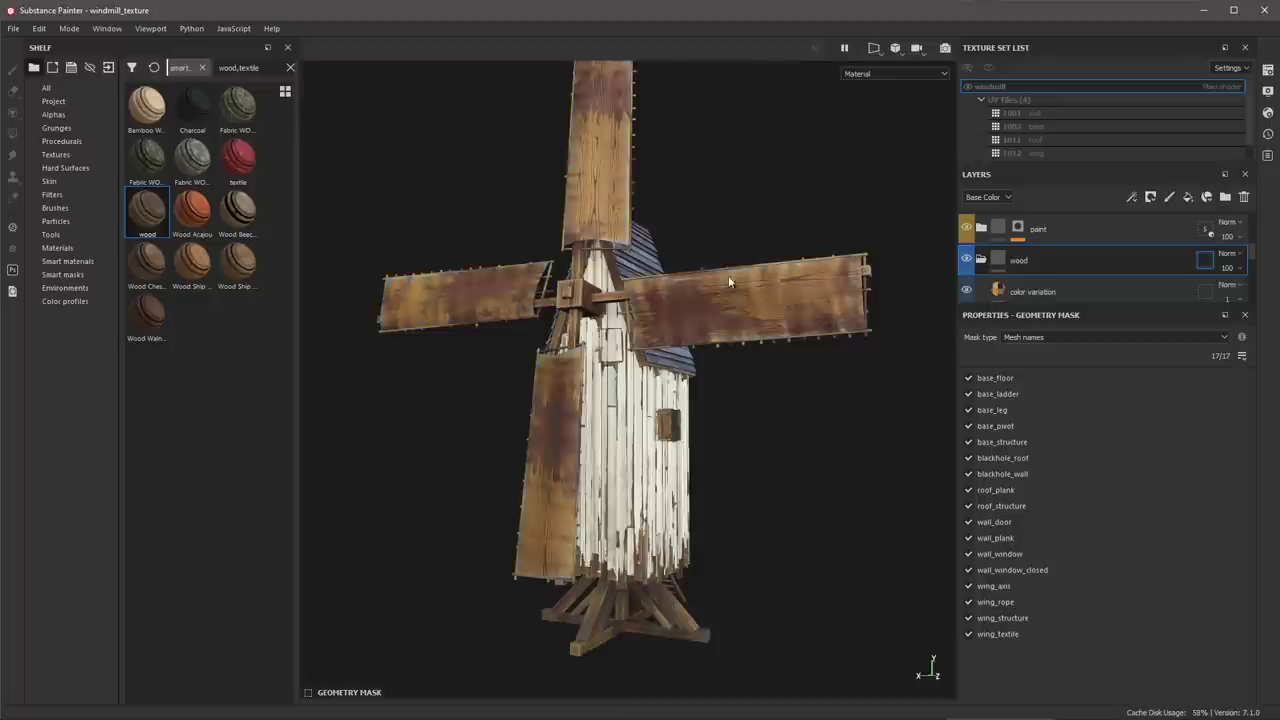
- Exclude the wing_textile mesh from the wood folder's geometry mask and return to the folder's content
click(693, 313)
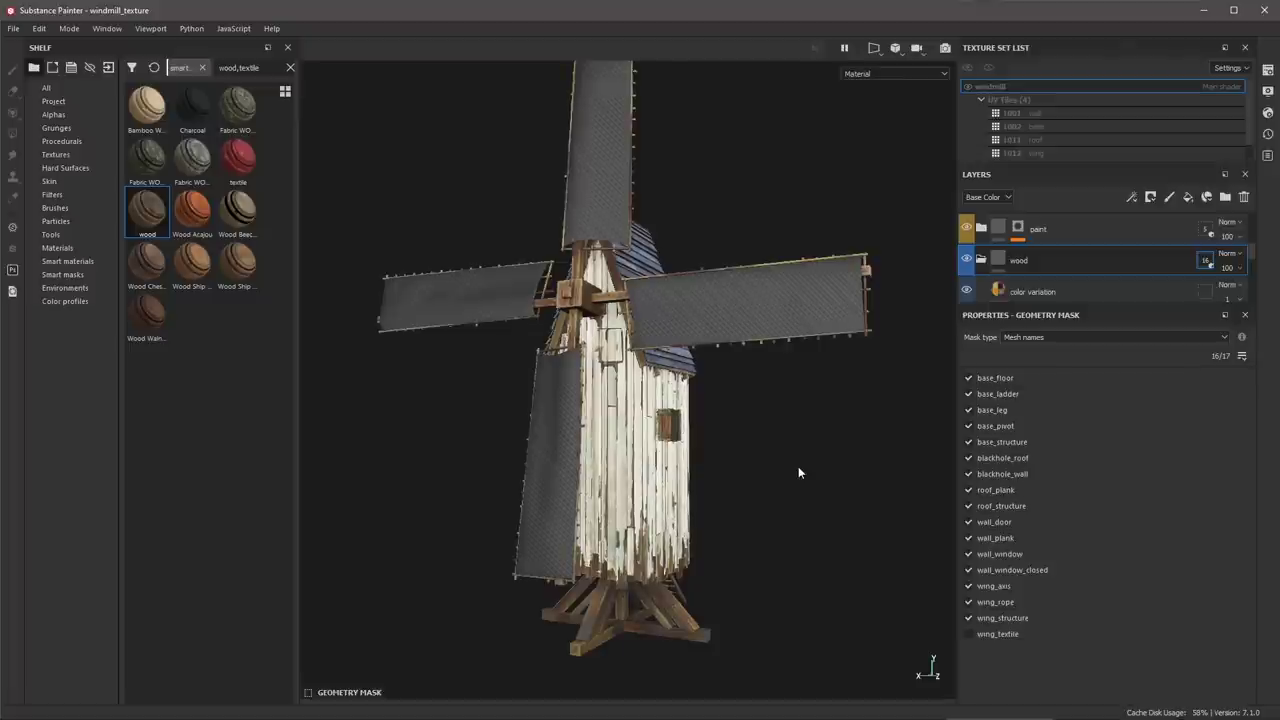
click(1205, 262)
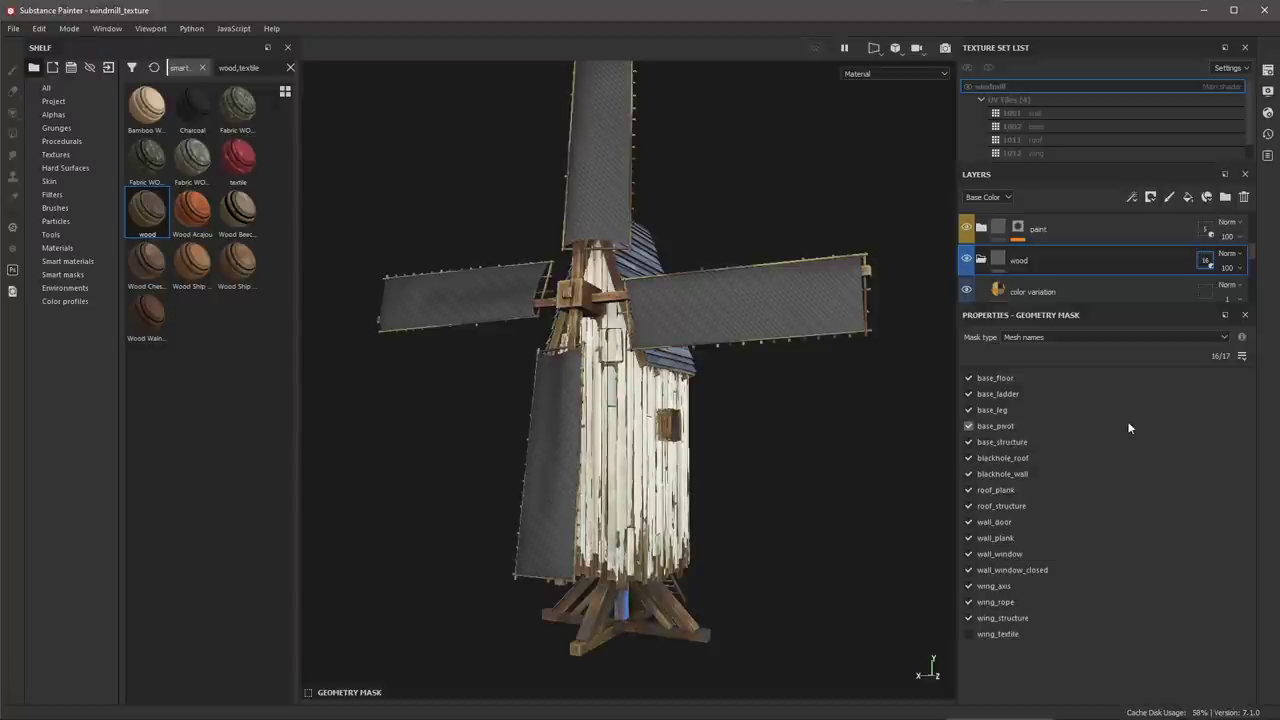
click(1000, 257)
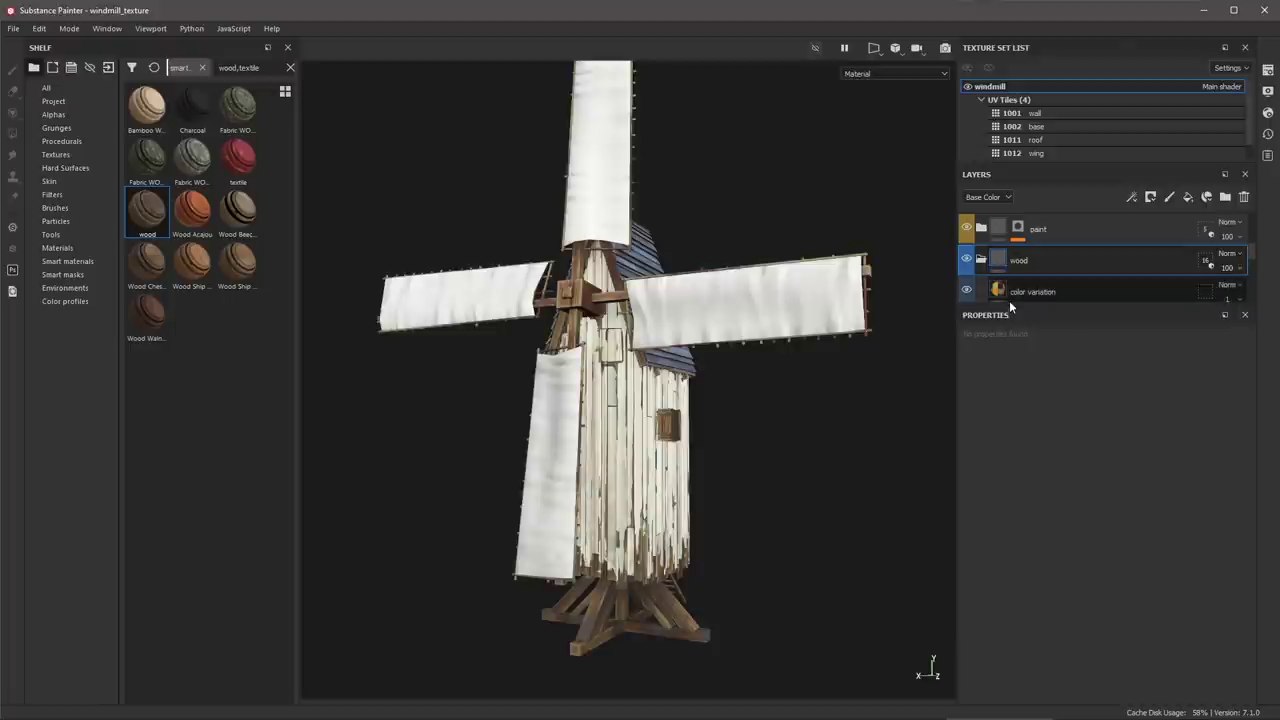
- Add the textile smart material above the paint folder, and expand its folder to look through the layers
drag(1011, 305, 994, 503)
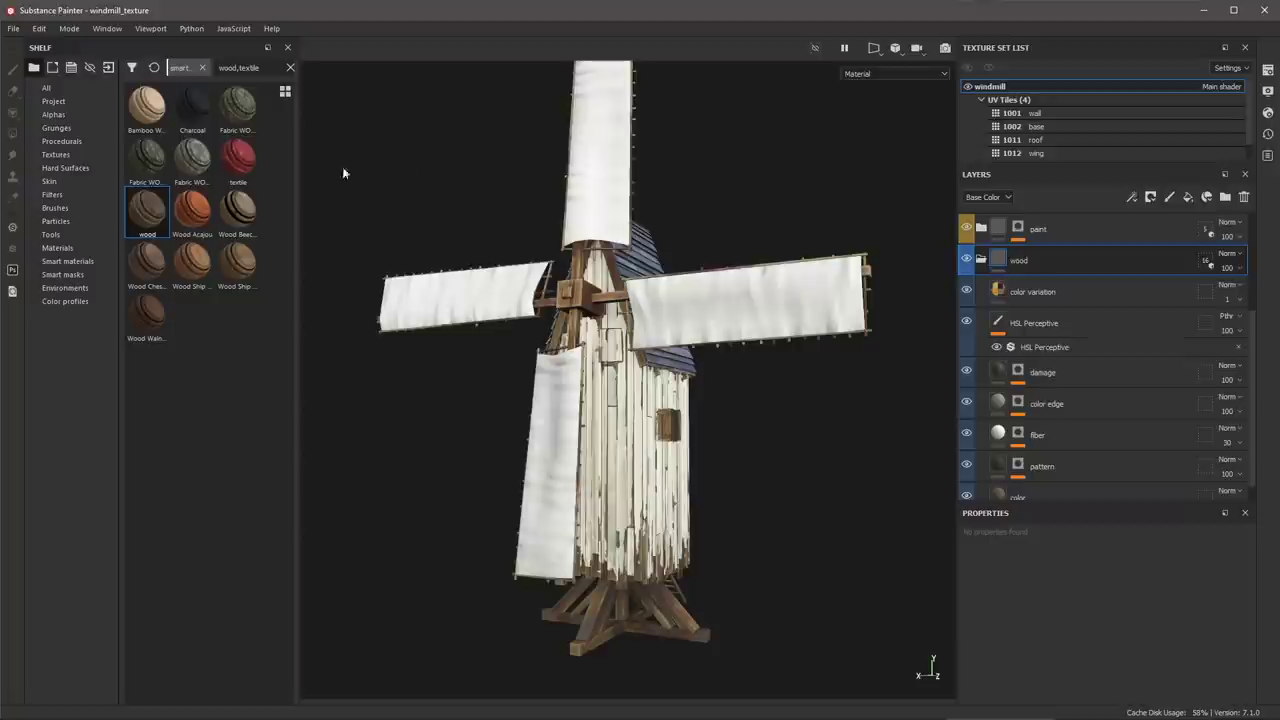
mouse_move(241, 163)
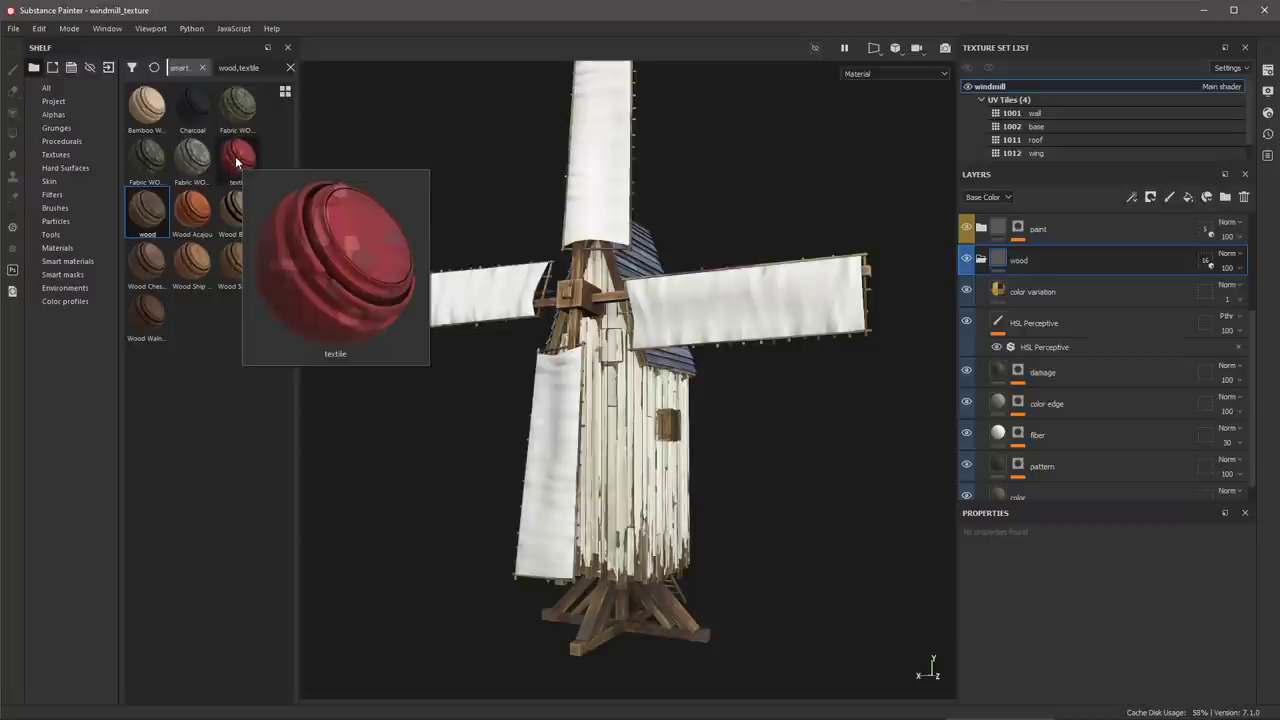
mouse_move(236, 158)
mouse_down()
mouse_move(877, 280)
mouse_move(1071, 214)
mouse_move(1064, 330)
mouse_move(1068, 256)
mouse_up()
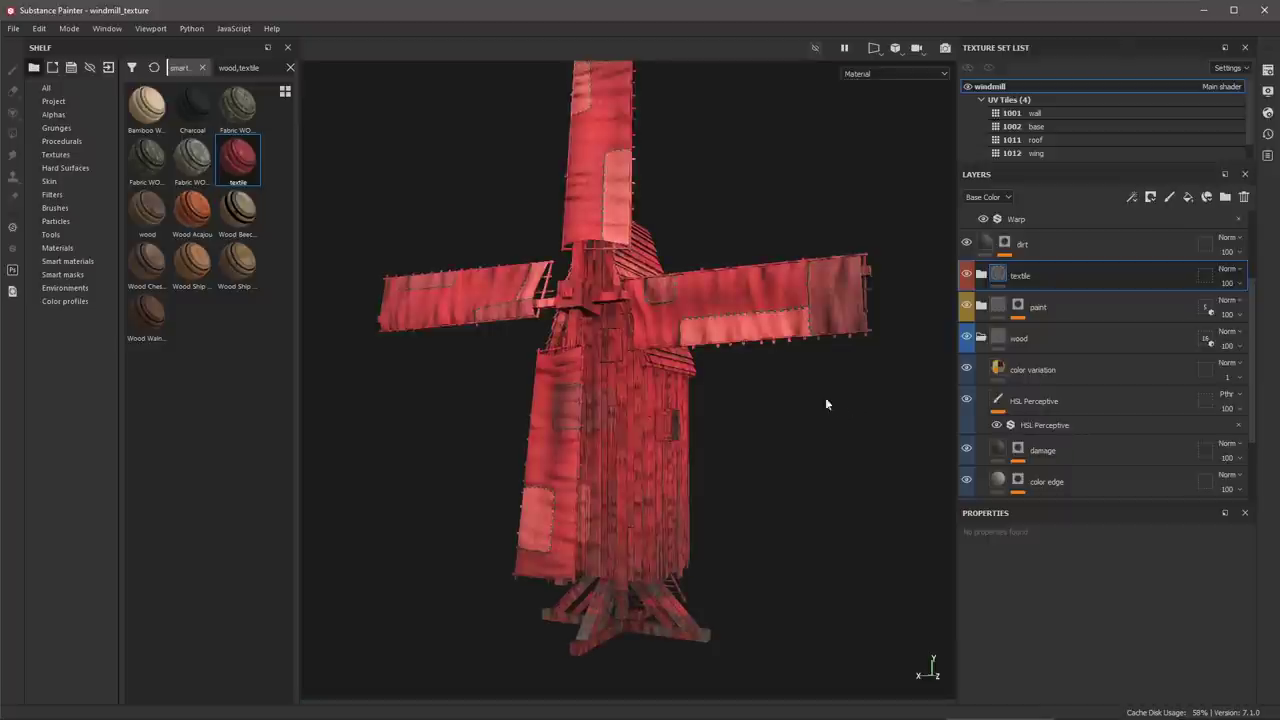
click(980, 276)
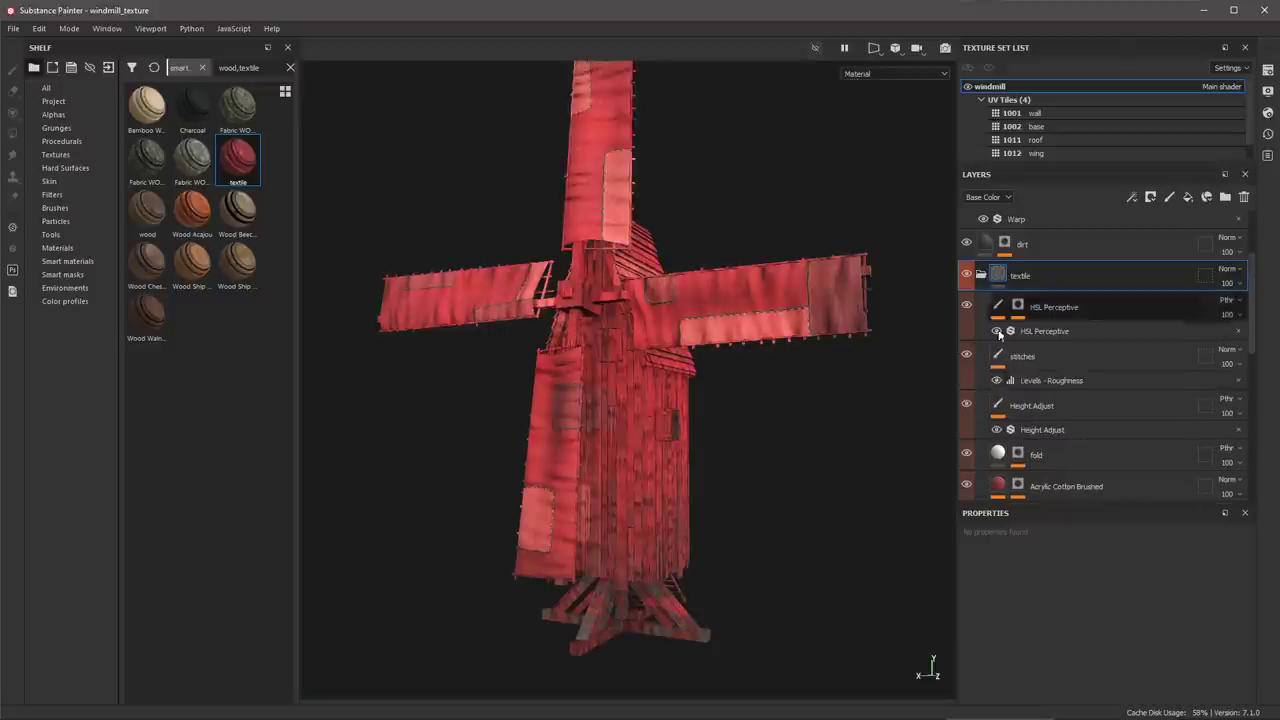
scroll(1090, 360, down, 3)
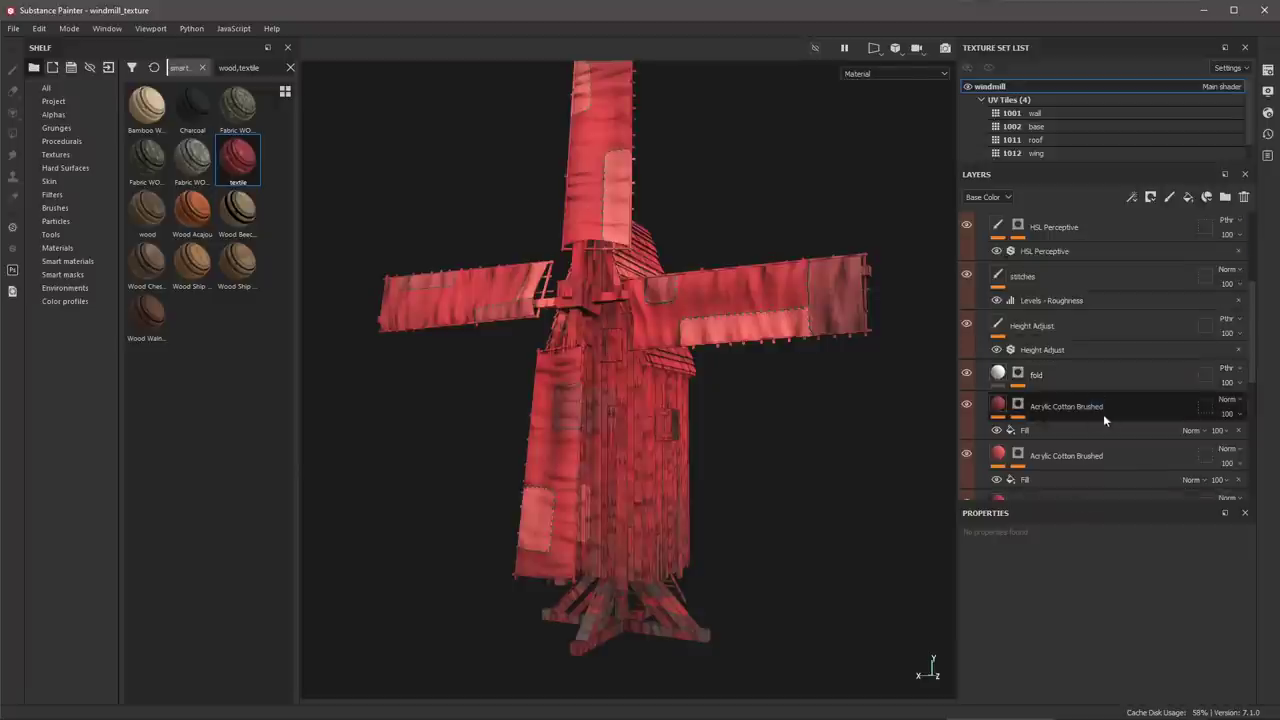
scroll(1100, 300, up, 2)
scroll(1100, 302, up, 1)
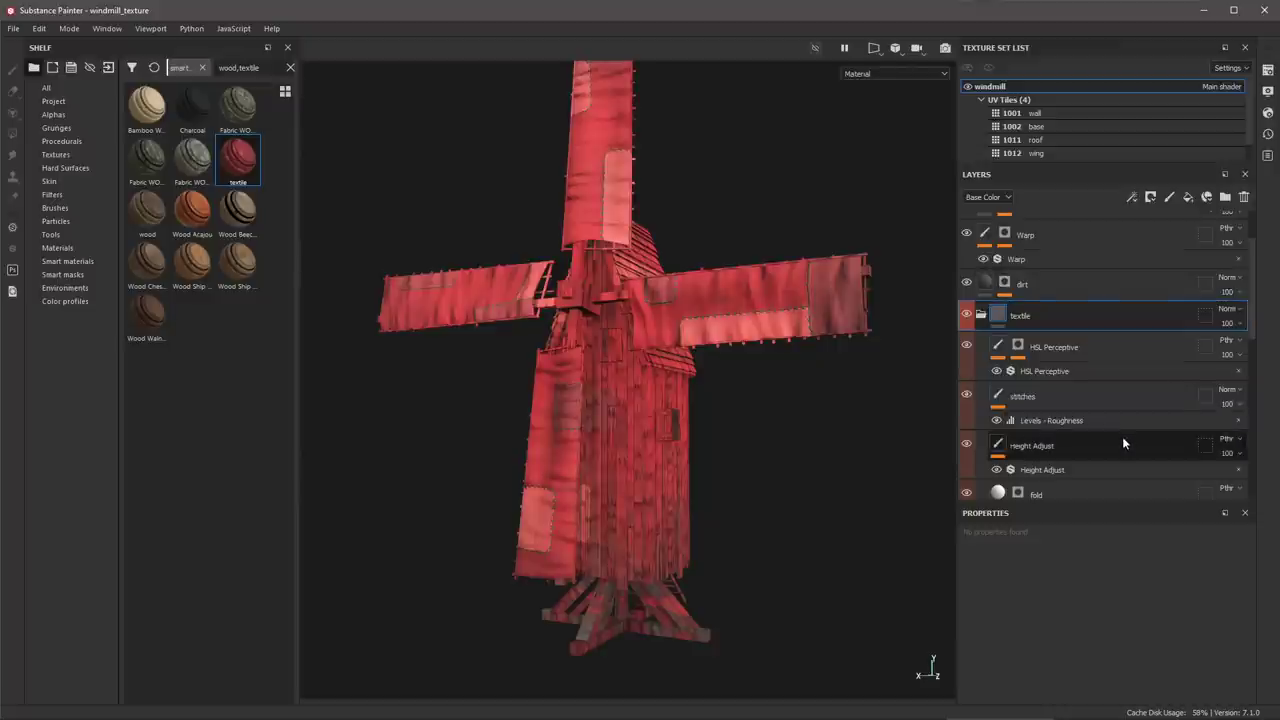
scroll(1122, 436, up, 2)
scroll(1122, 436, down, 1)
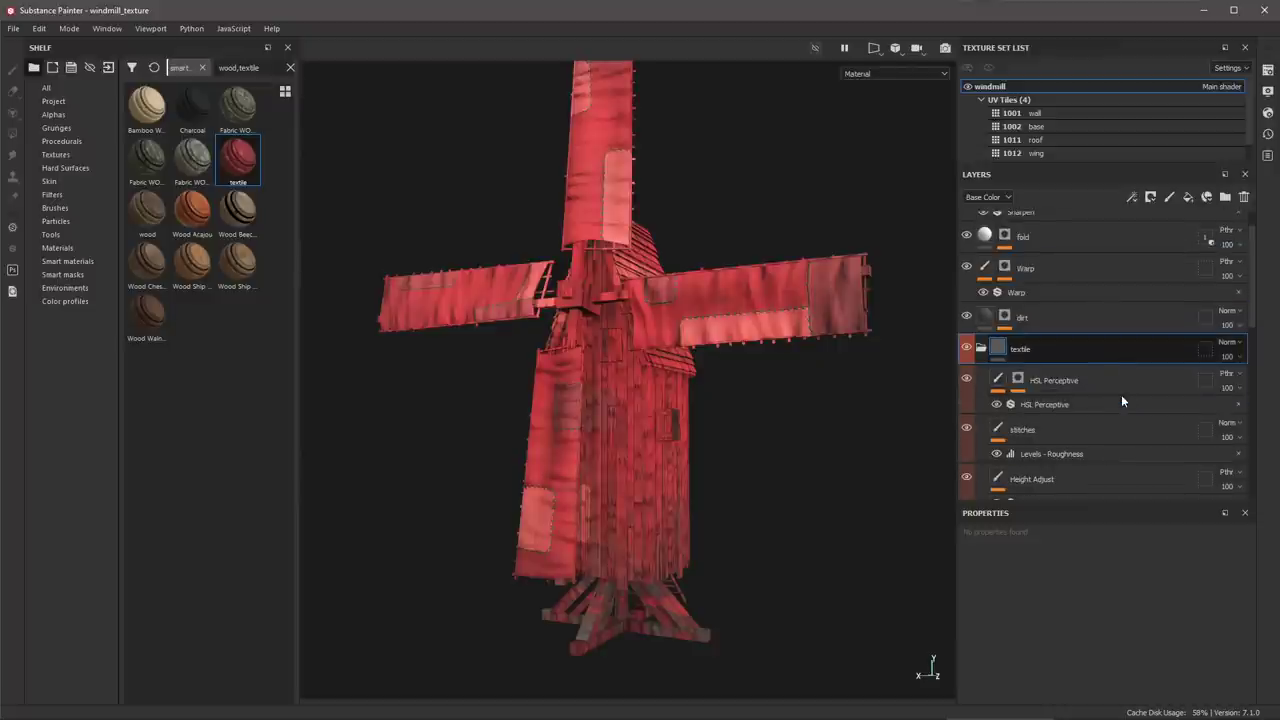
- Set the textile folder's geometry mask type to Mesh names and include only the wing_textile mesh
click(1205, 350)
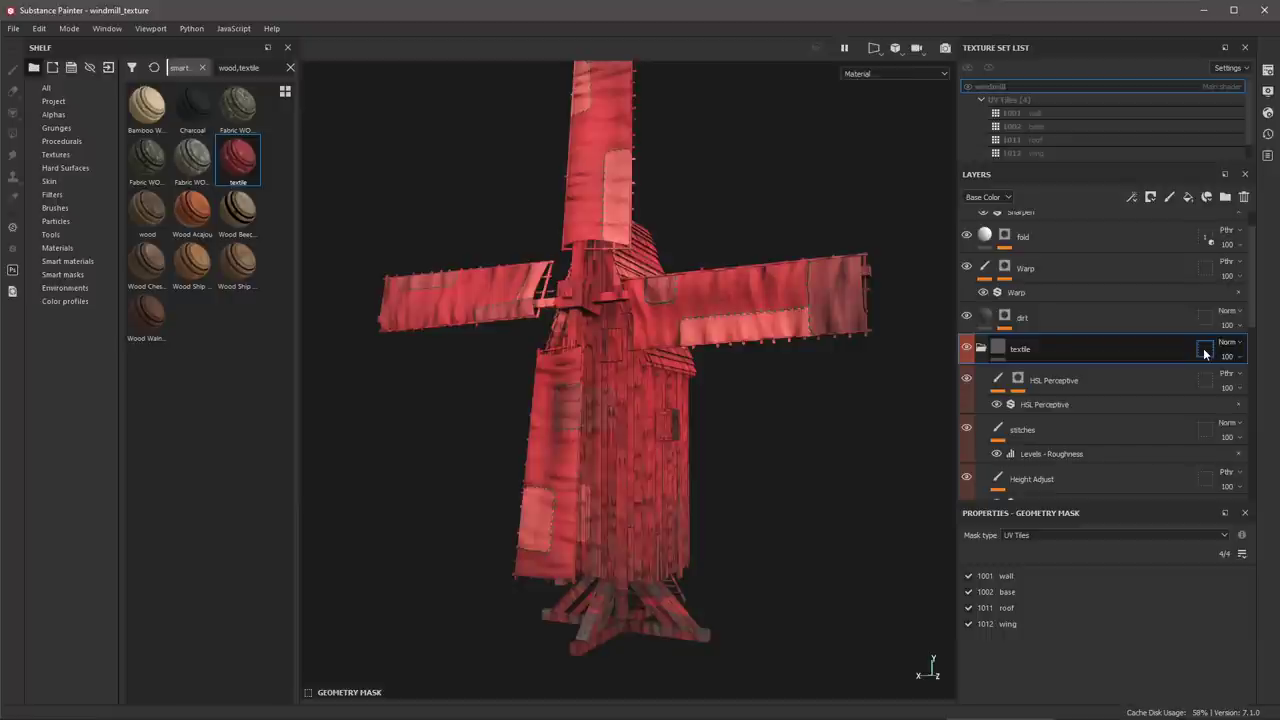
click(1022, 537)
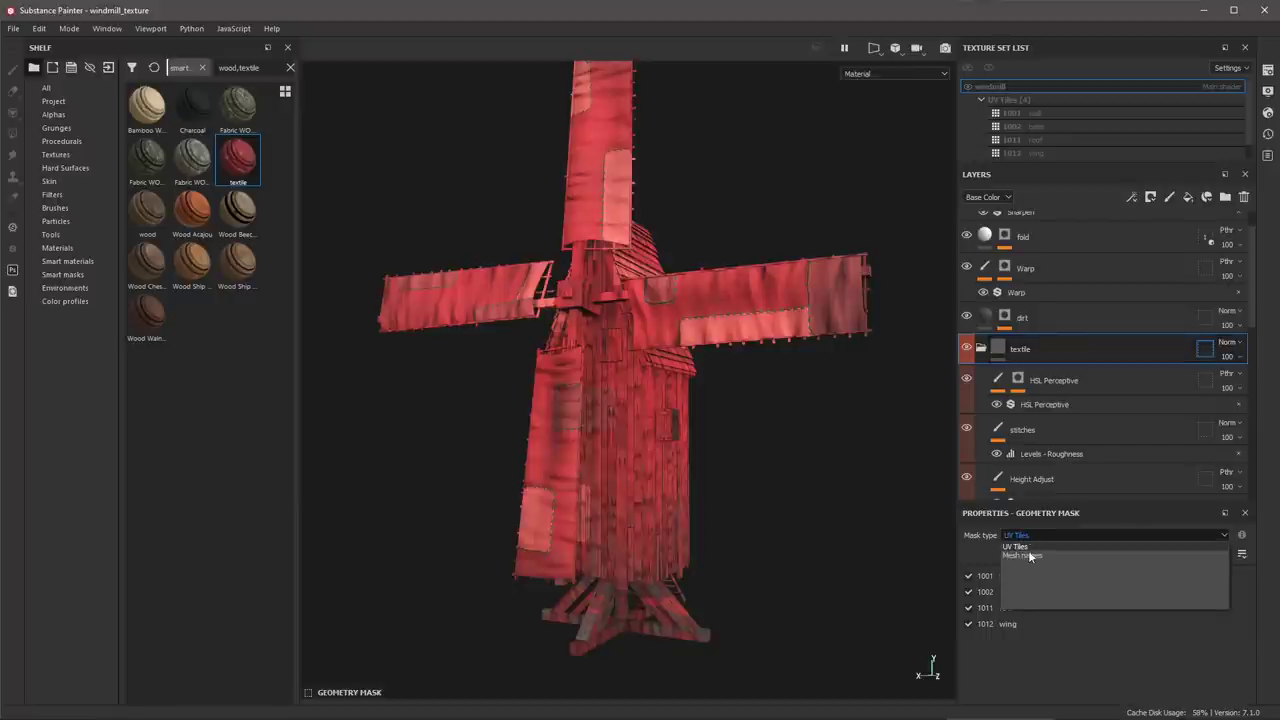
click(1029, 554)
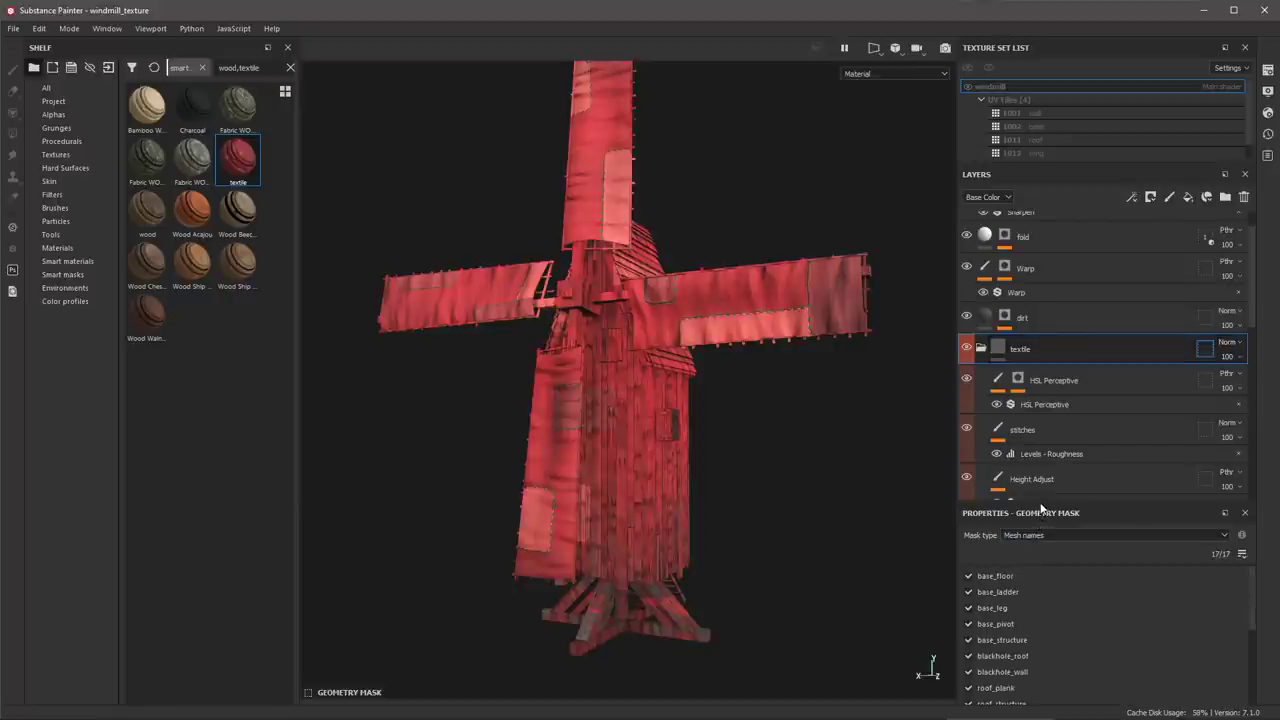
drag(1040, 507, 1040, 272)
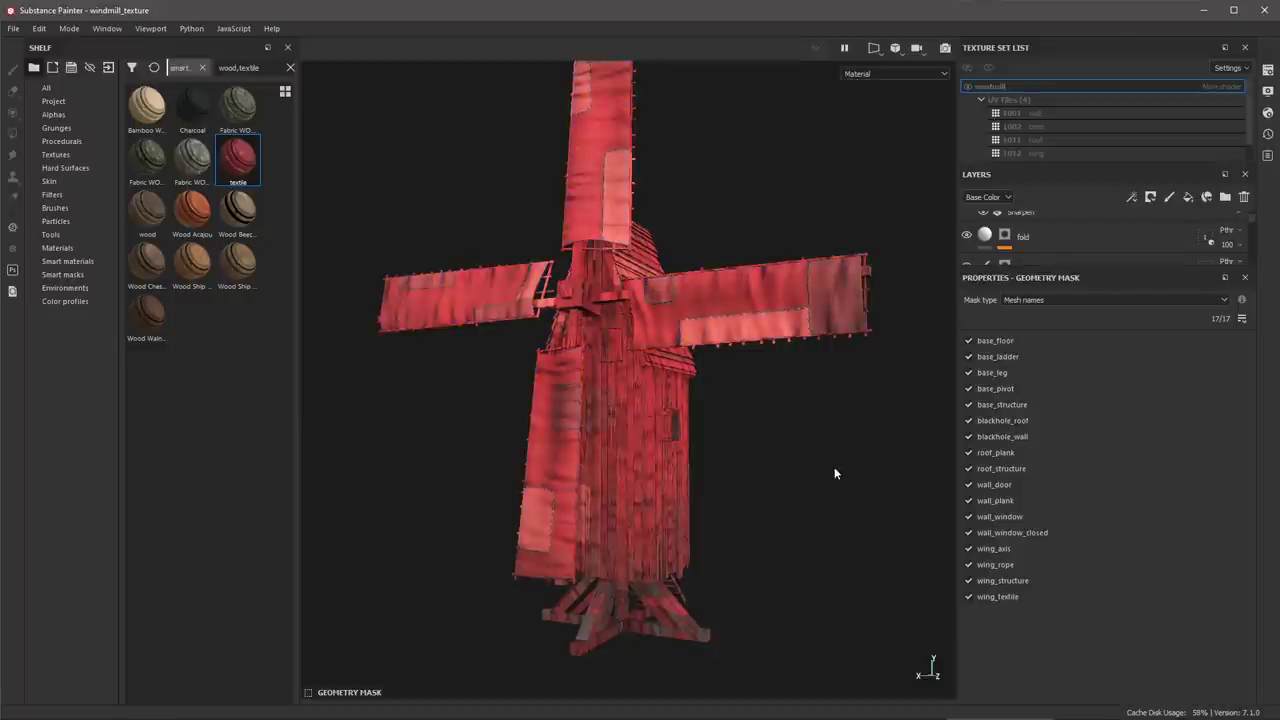
alt+click(967, 596)
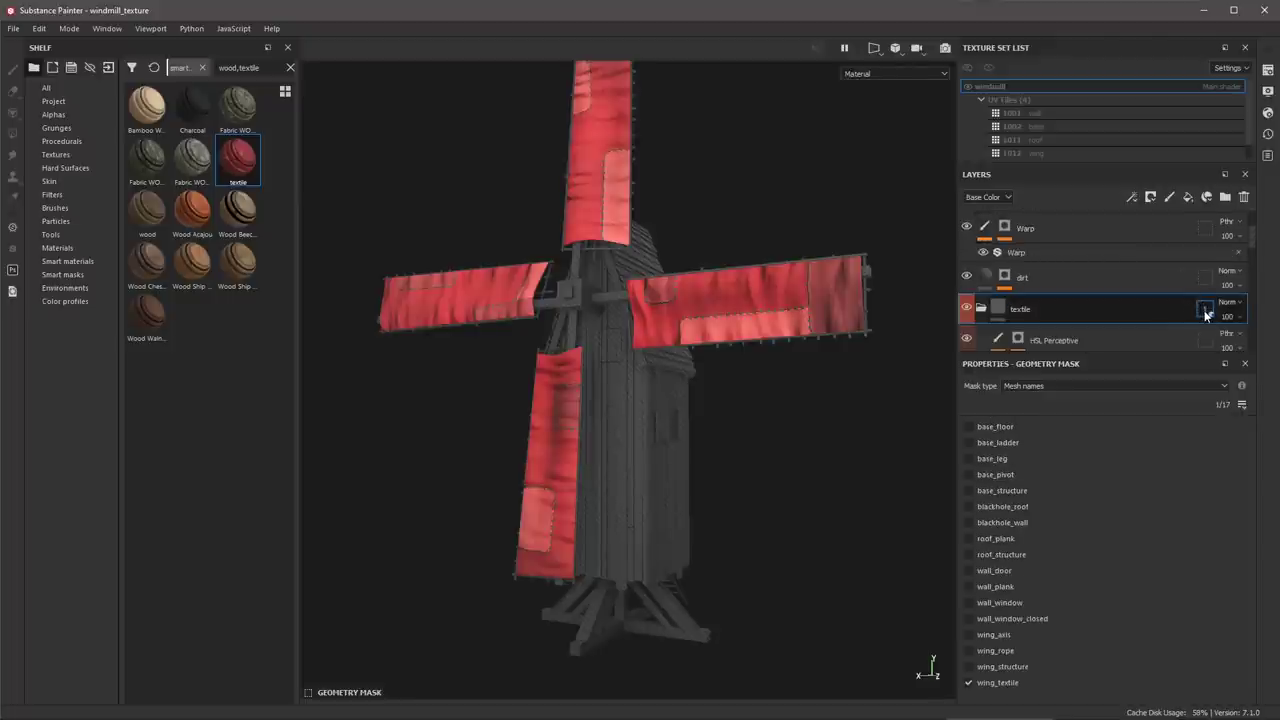
- Try inverting the textile folder's geometry mask, and restore it so only the wing_textile mesh is included
click(1205, 311)
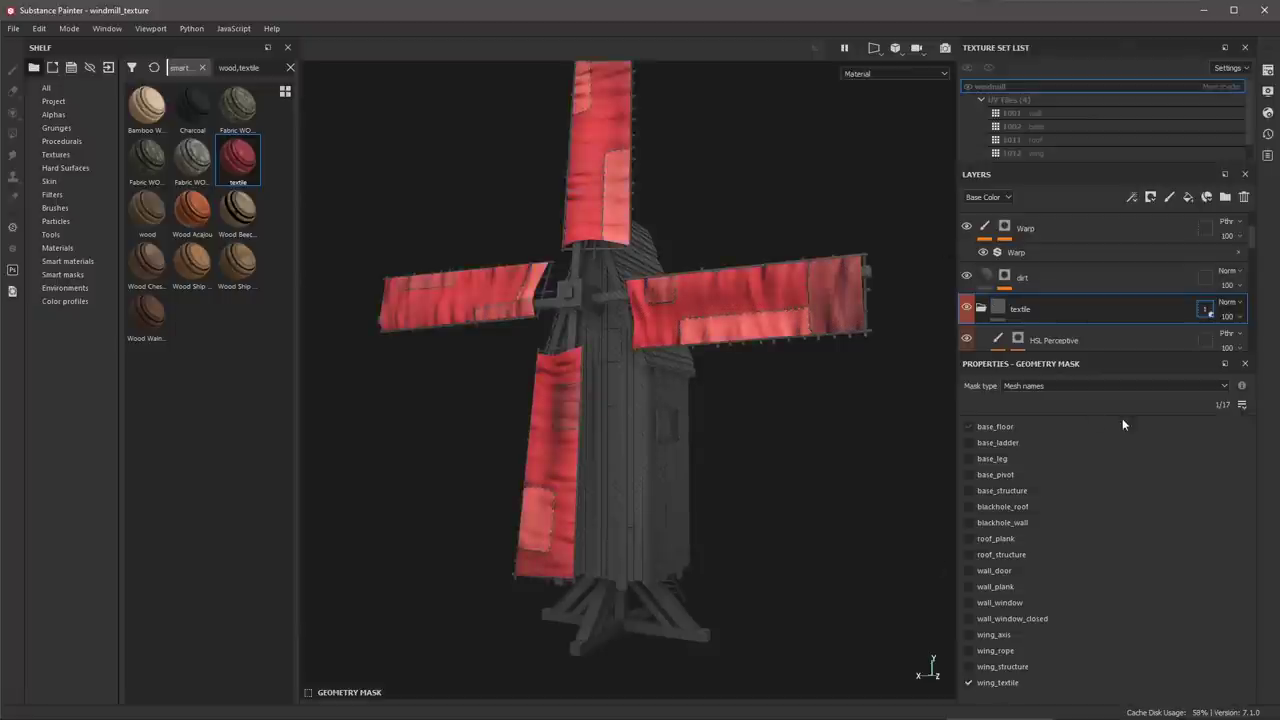
click(1242, 405)
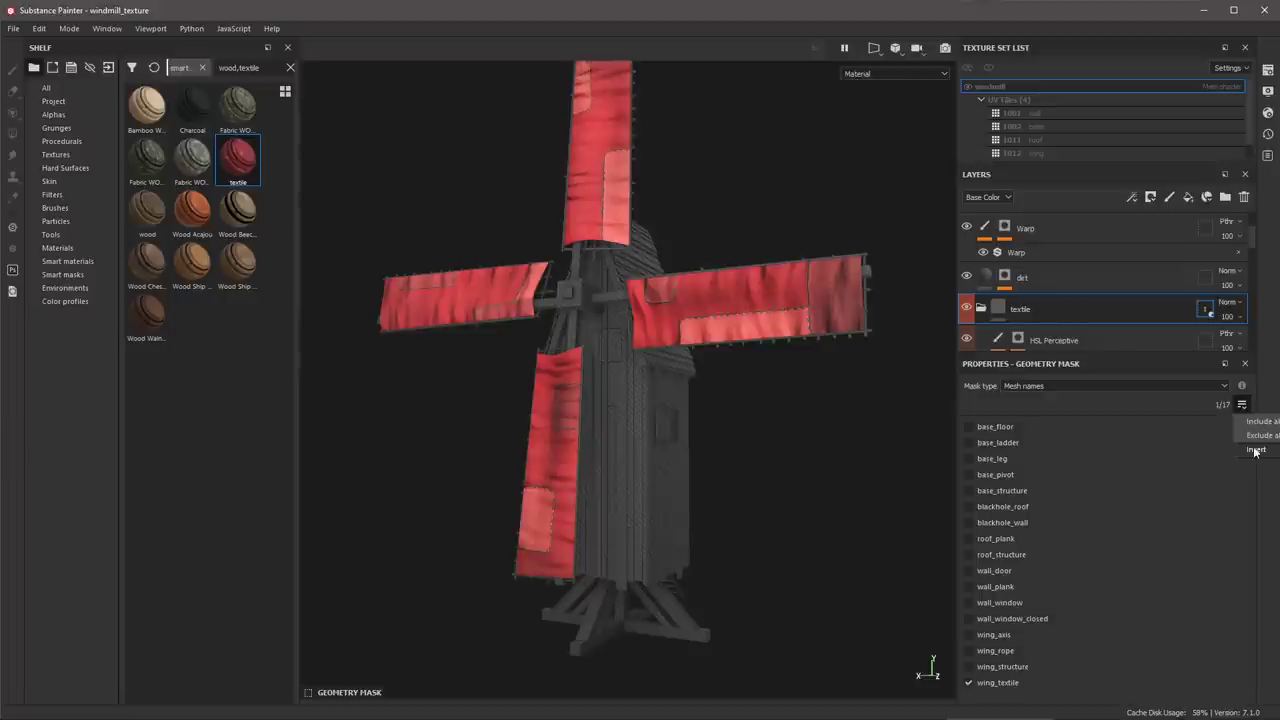
click(1256, 450)
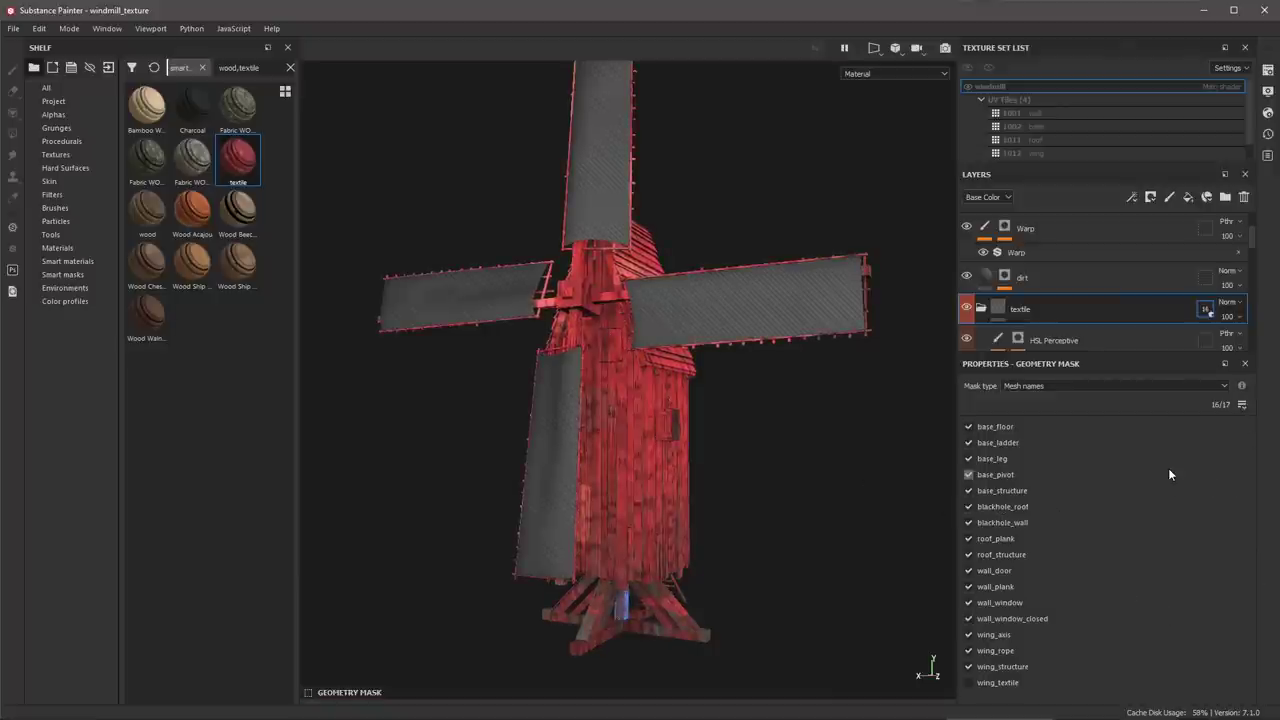
ctrl+click(969, 683)
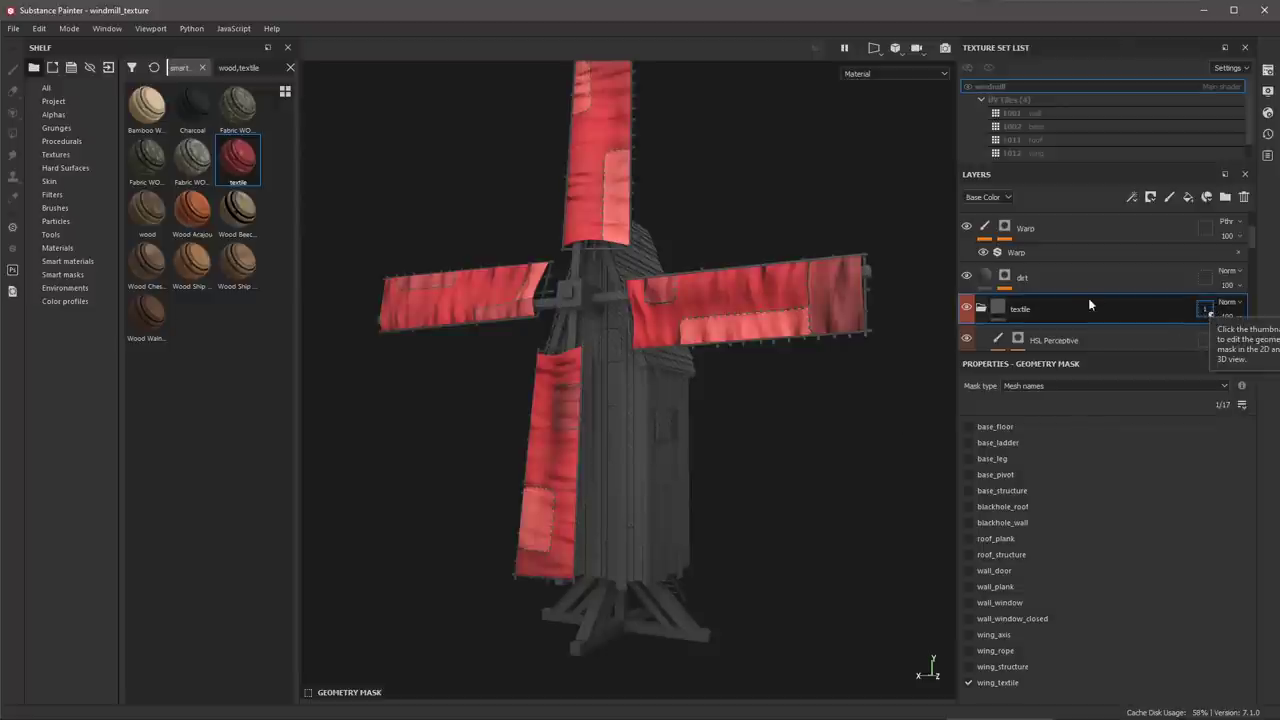
- Return from the geometry mask to the textile folder's content and enlarge the layer stack
click(1003, 309)
drag(1060, 352, 1060, 490)
scroll(1093, 357, down, 1)
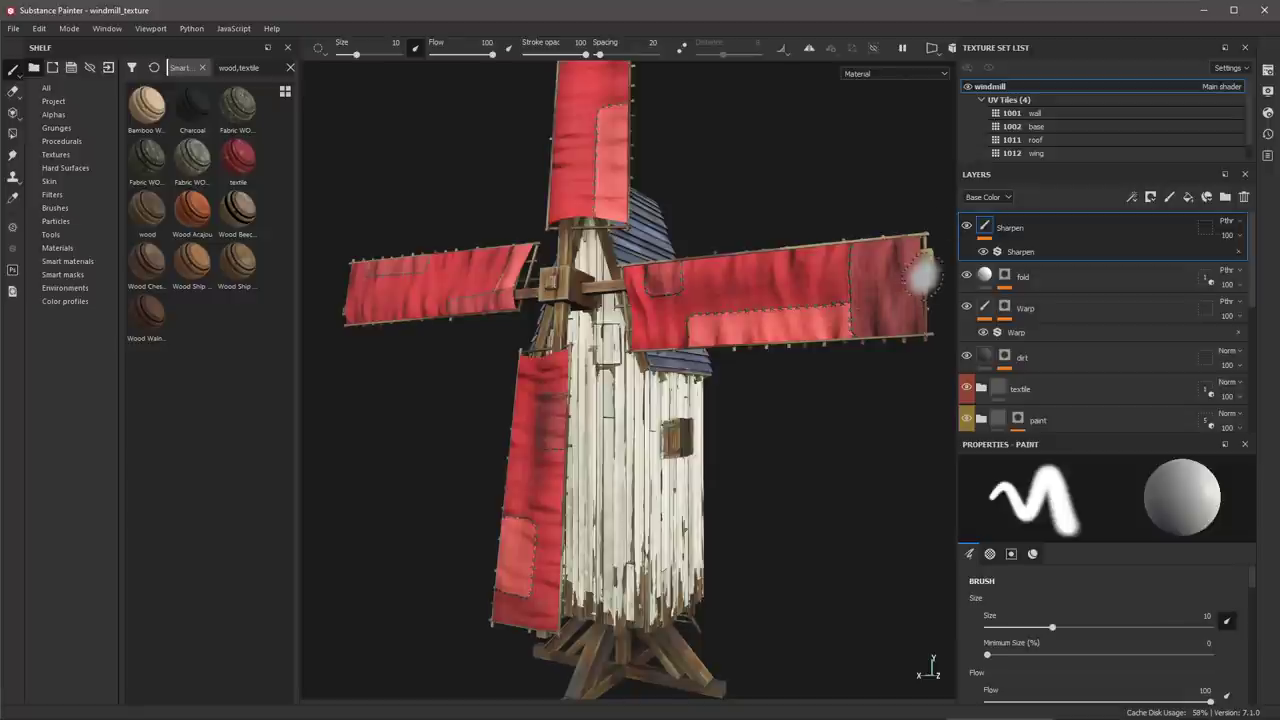
- View the copy, include and exclude options of the textile folder's geometry mask
scroll(1100, 320, down, 1)
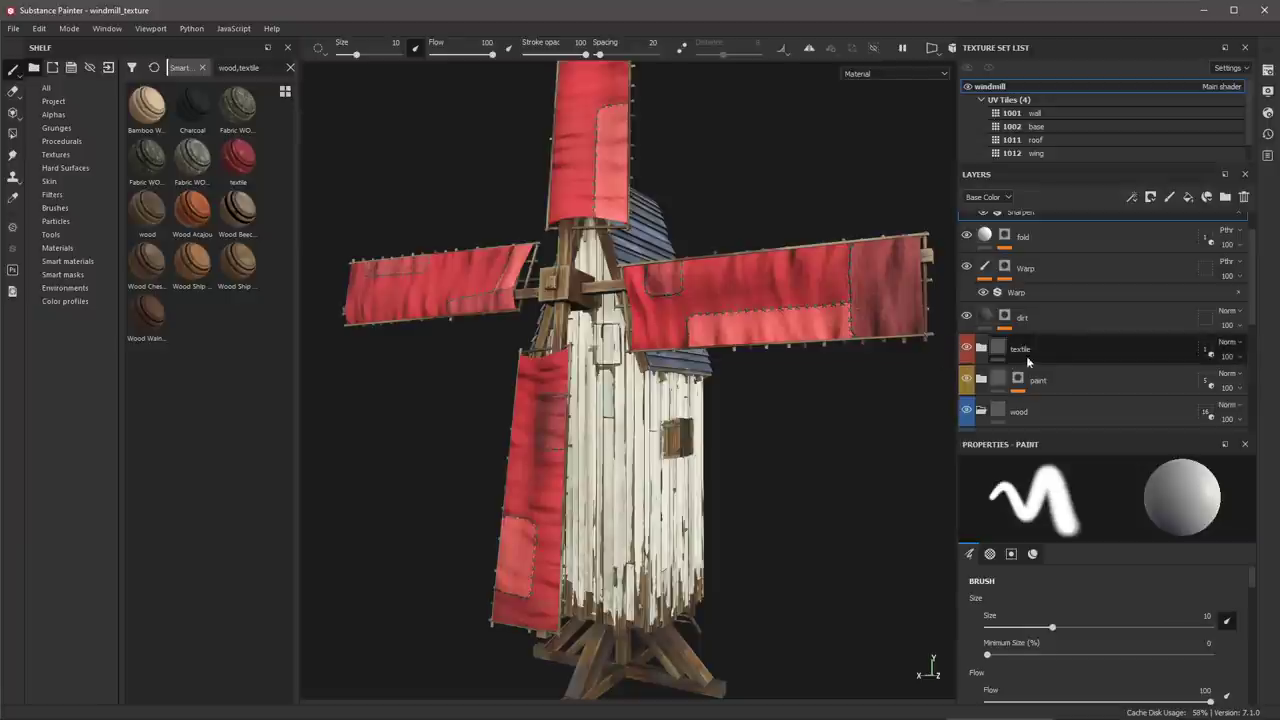
right_click(1203, 353)
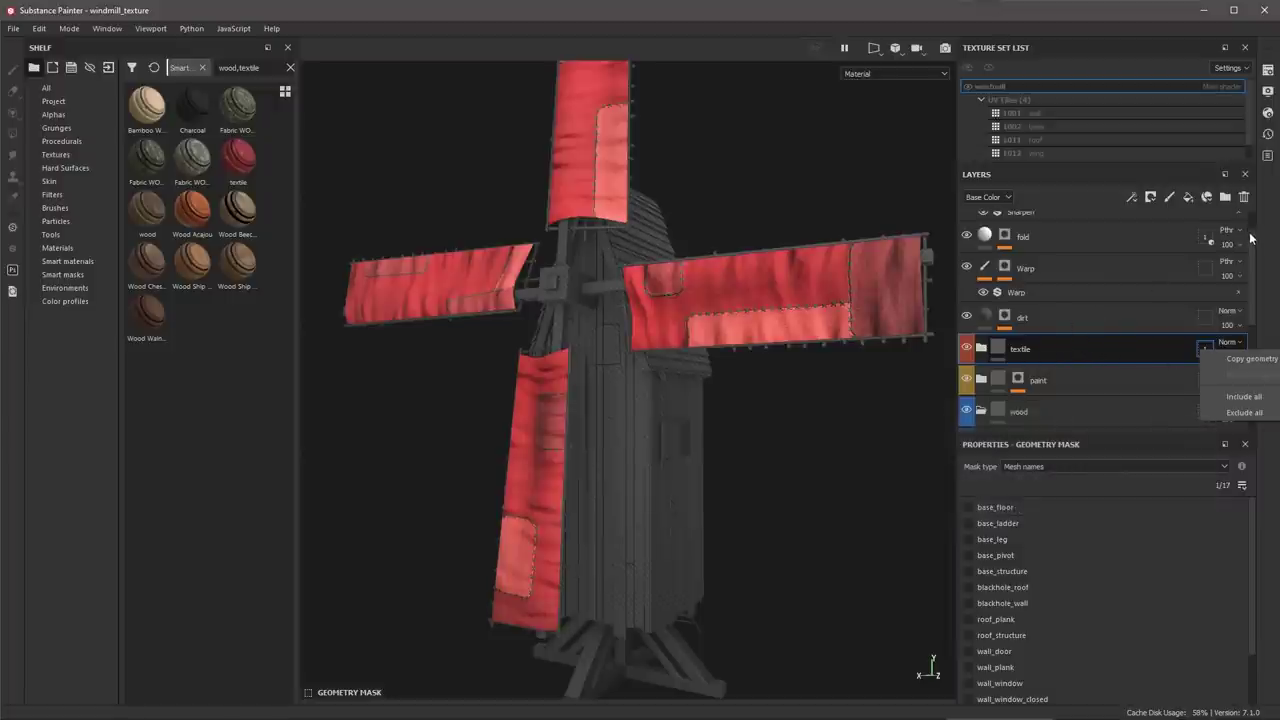
scroll(1250, 237, up, 1)
- Add a new paint layer above the Sharpen layer and name it dirt
click(1080, 229)
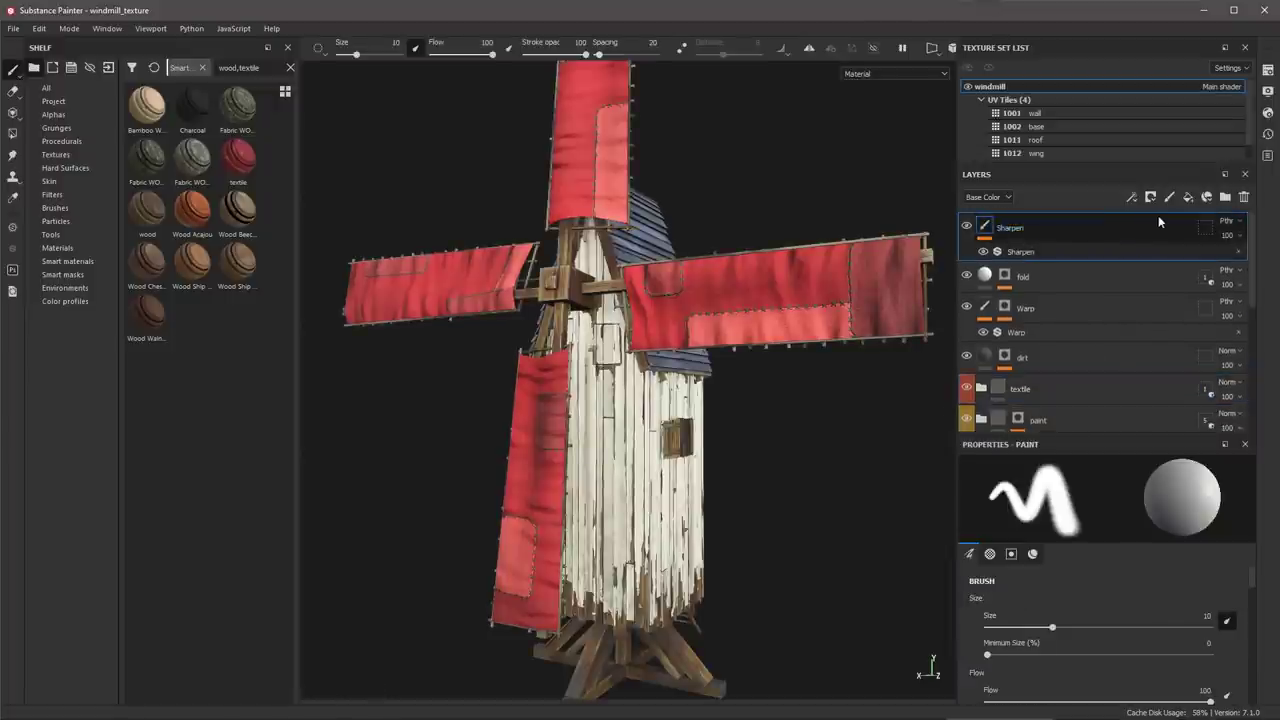
click(1169, 197)
double_click(1012, 228)
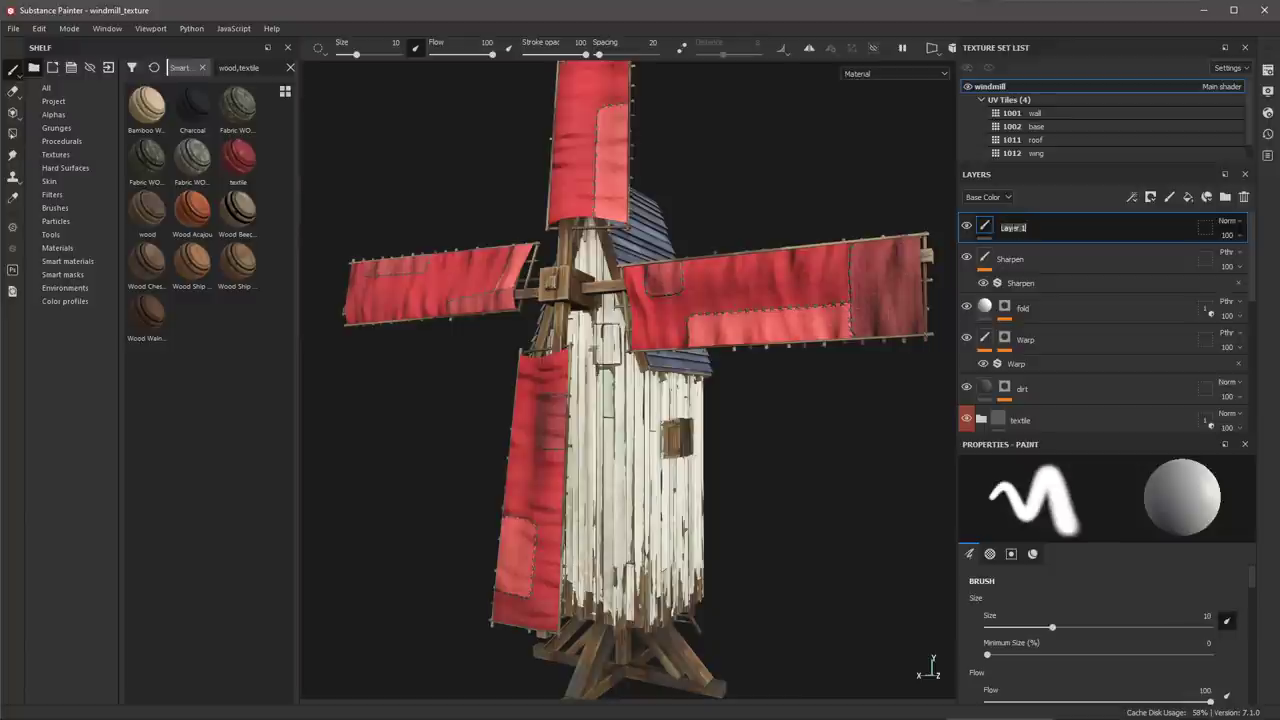
text(dirt)
key(Return)
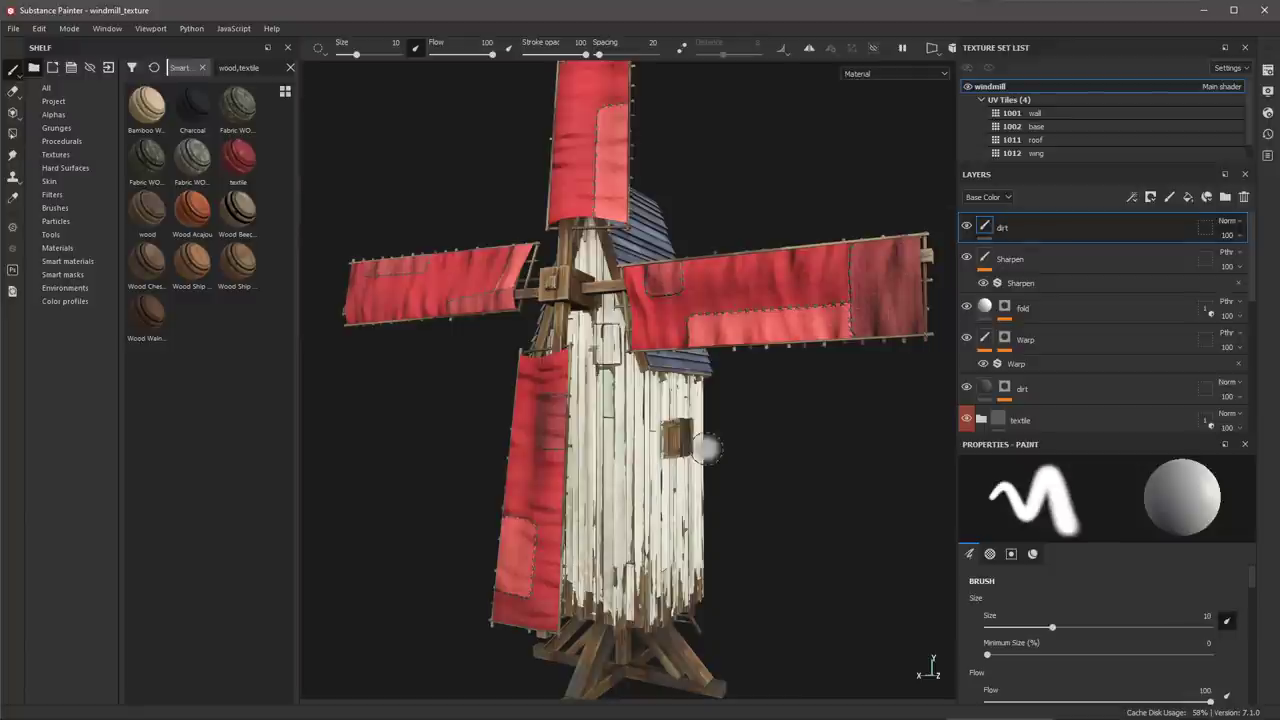
- Examine the windmill's base and the lower edge of its wall planks from several angles
alt+middle_drag(753, 485, 805, 320)
alt+right_drag(805, 320, 831, 534)
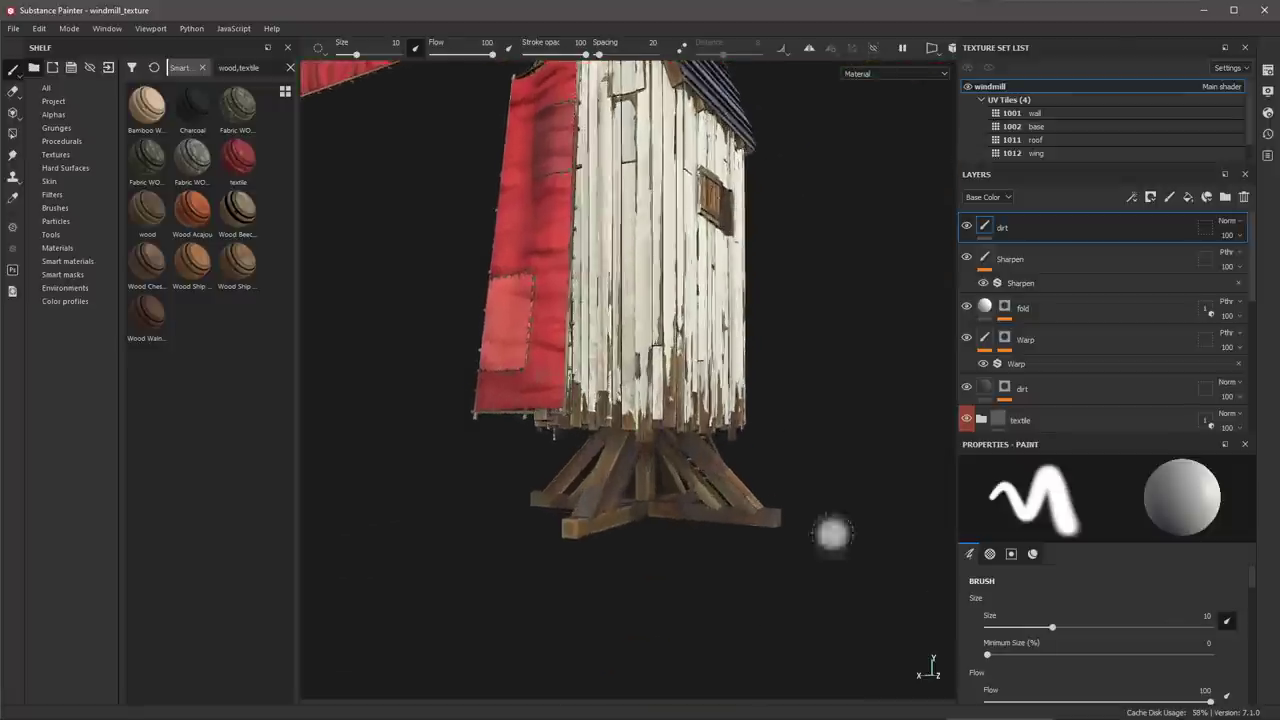
alt+drag(831, 534, 740, 475)
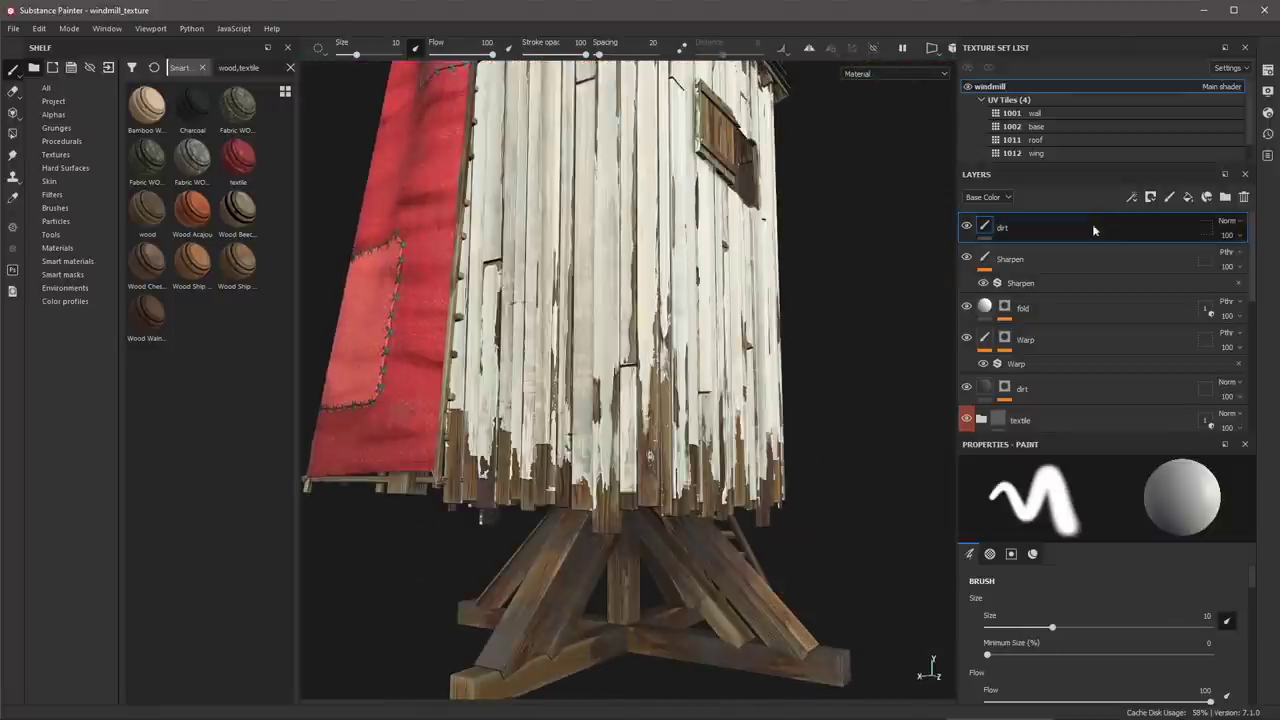
click(1152, 197)
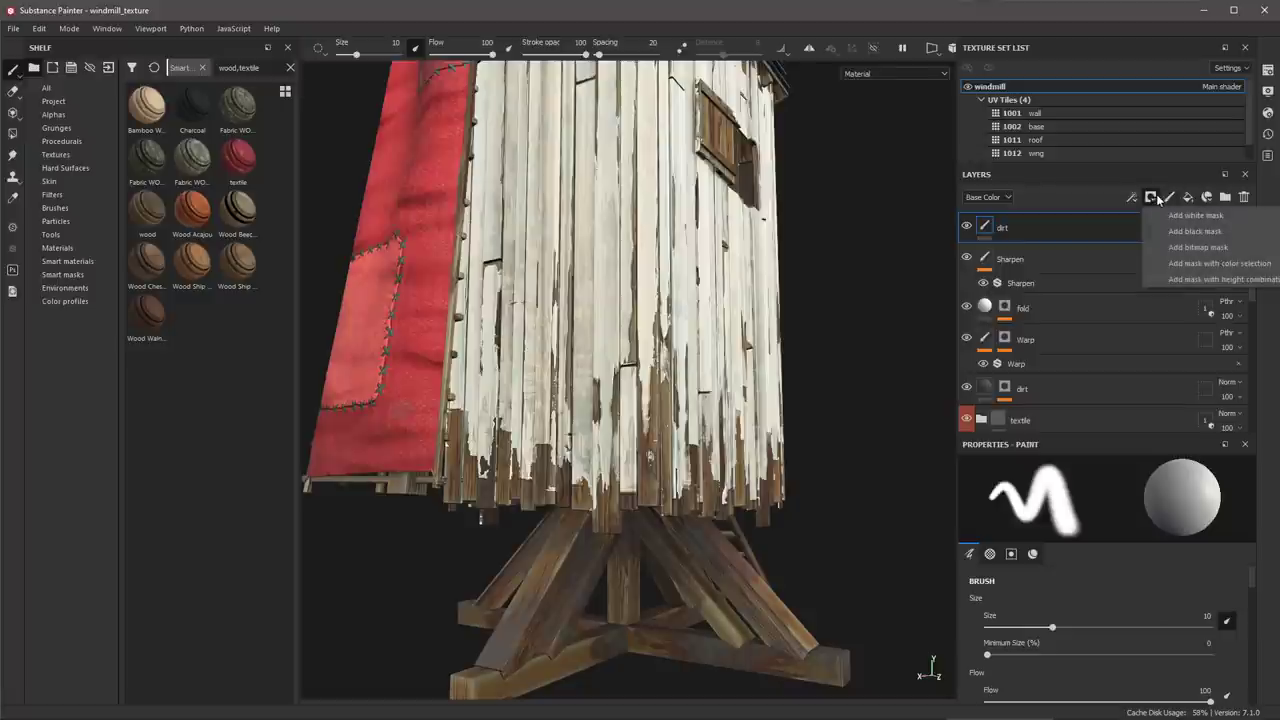
click(1092, 195)
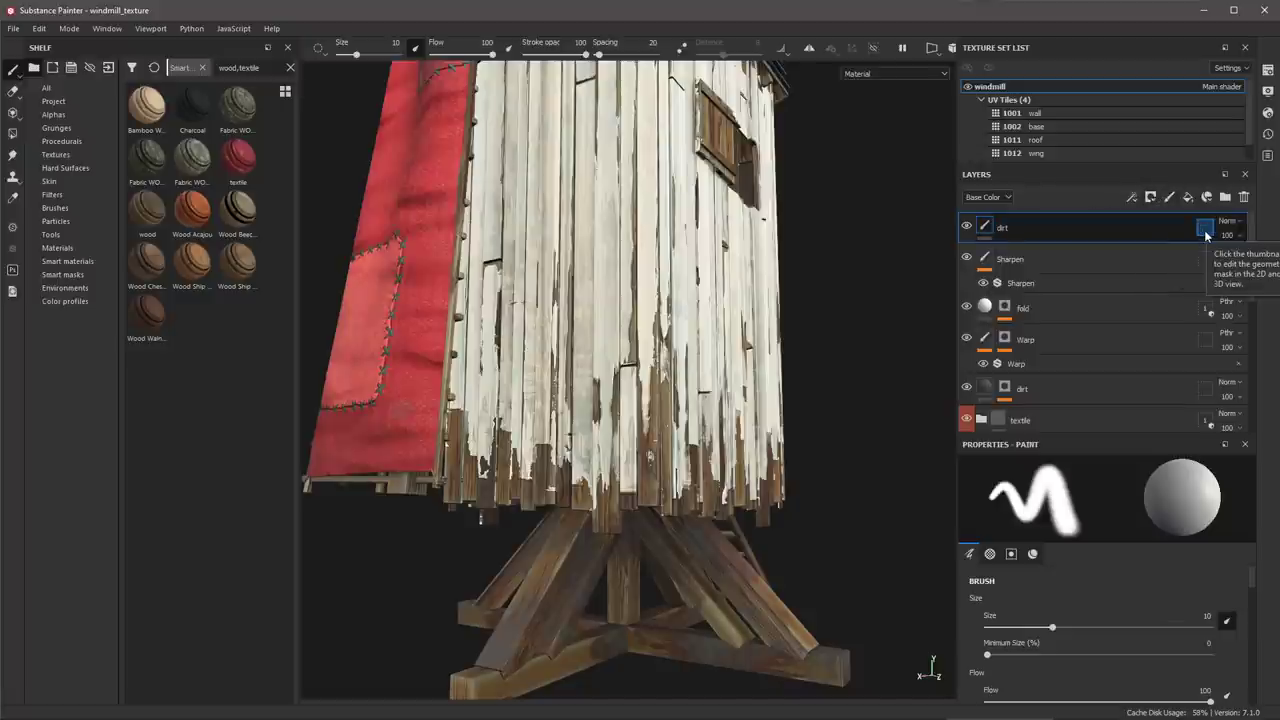
alt+drag(851, 474, 802, 496)
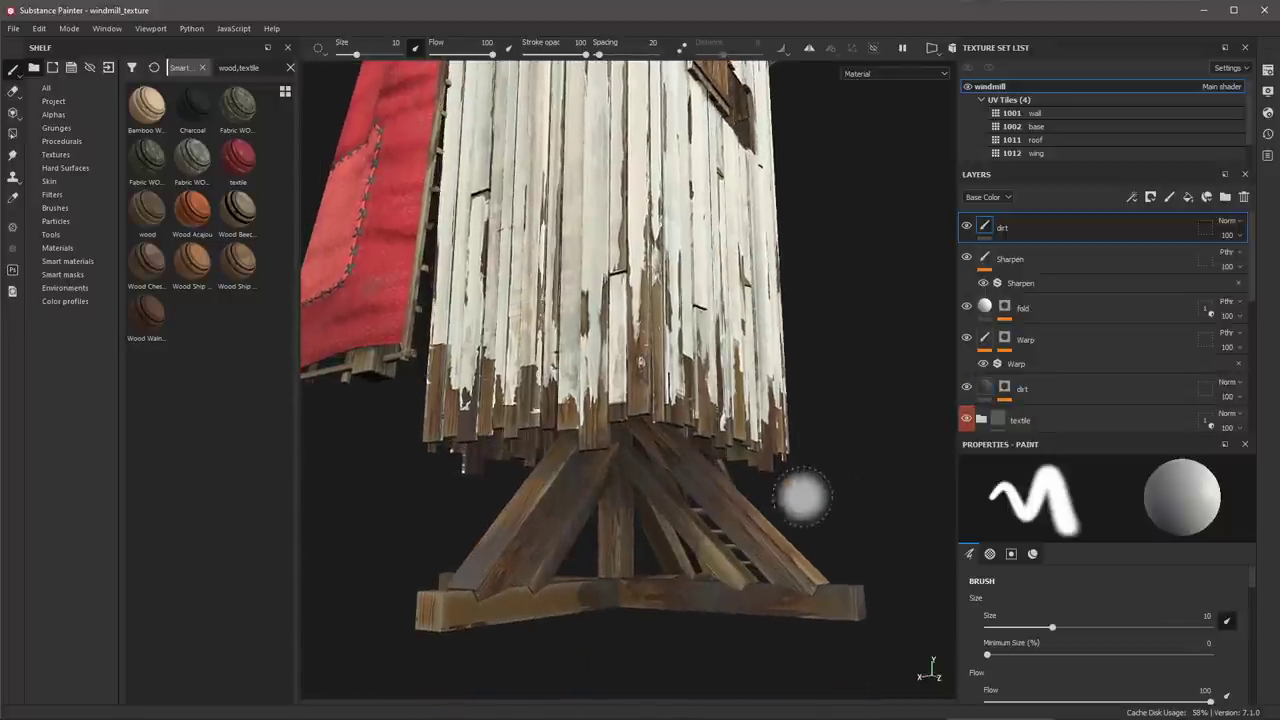
alt+drag(799, 424, 770, 455)
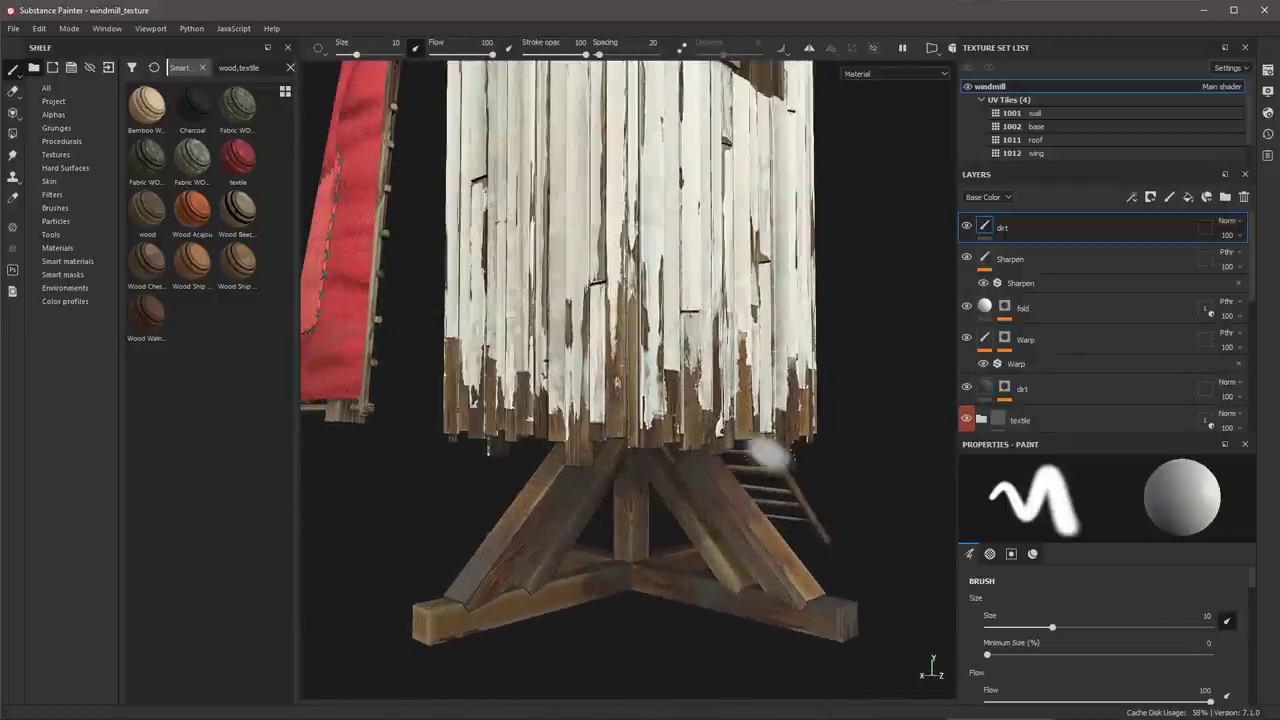
alt+right_drag(774, 443, 737, 560)
mouse_move(737, 560)
alt+mouse_down()
mouse_move(716, 508)
mouse_move(743, 523)
alt+mouse_up()
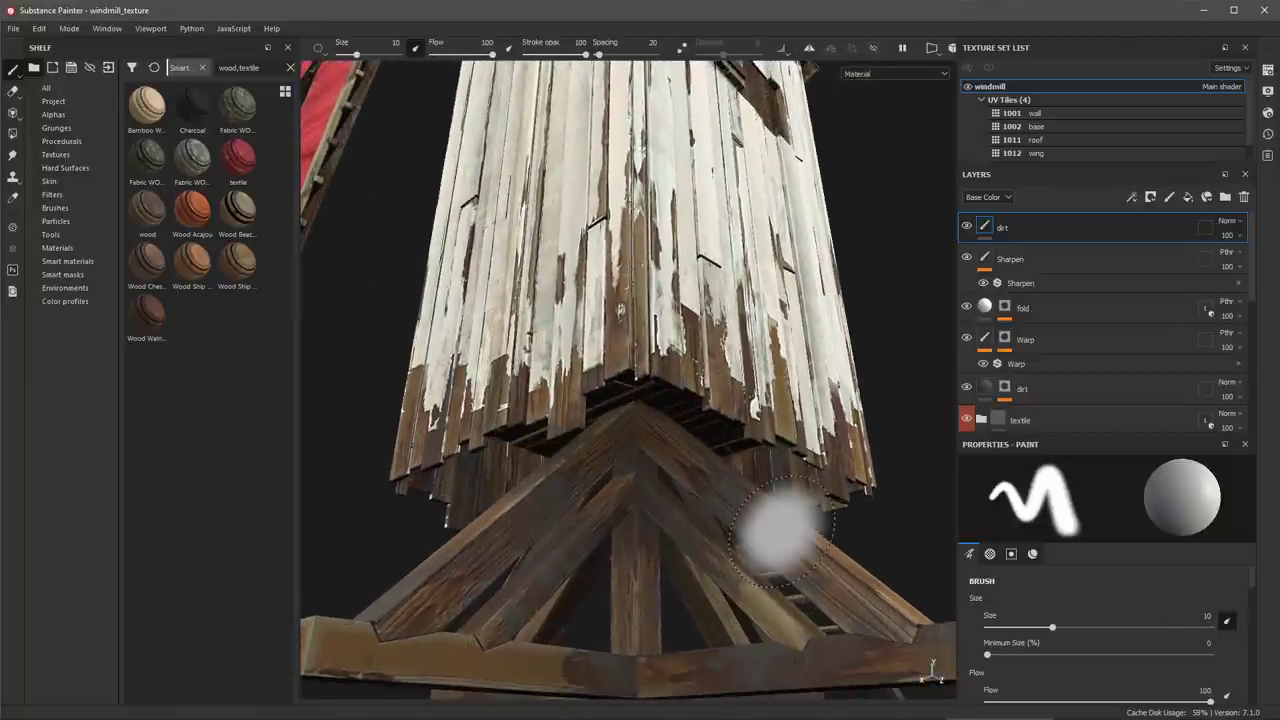
alt+right_drag(795, 432, 709, 343)
alt+drag(709, 343, 777, 414)
alt+middle_drag(730, 394, 740, 495)
mouse_move(740, 495)
alt+mouse_down()
mouse_move(660, 500)
mouse_move(754, 500)
alt+mouse_up()
alt+middle_drag(763, 511, 732, 476)
alt+drag(733, 476, 799, 383)
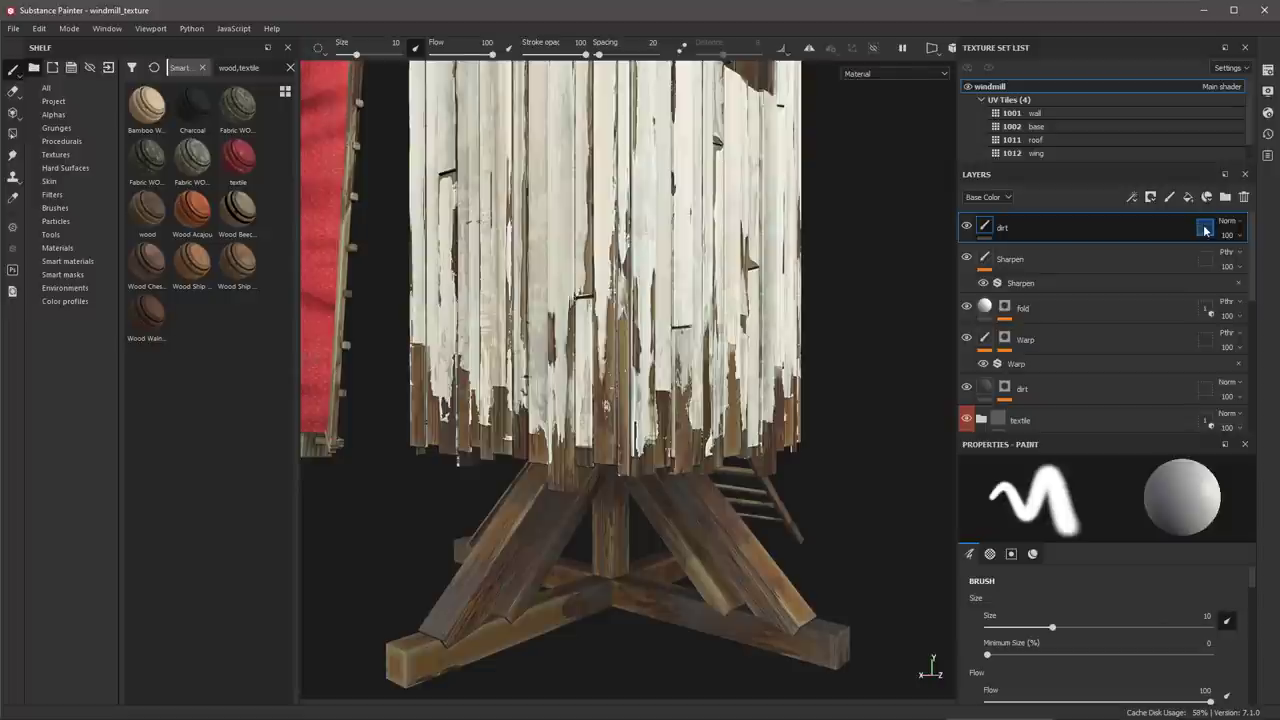
- Set the dirt layer's geometry mask type to Mesh names and exclude base_ladder, base_leg, base_pivot and base_structure with a rectangular selection
click(1205, 229)
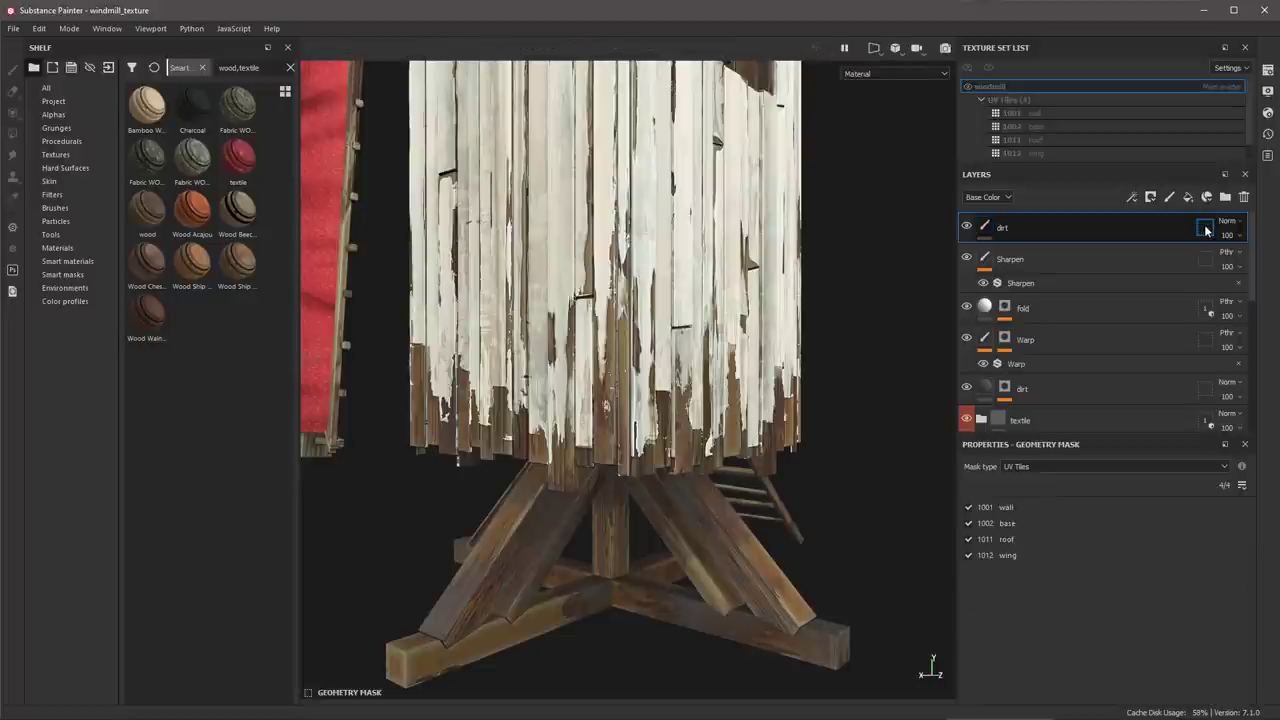
click(1025, 467)
click(1025, 488)
scroll(734, 403, down, 3)
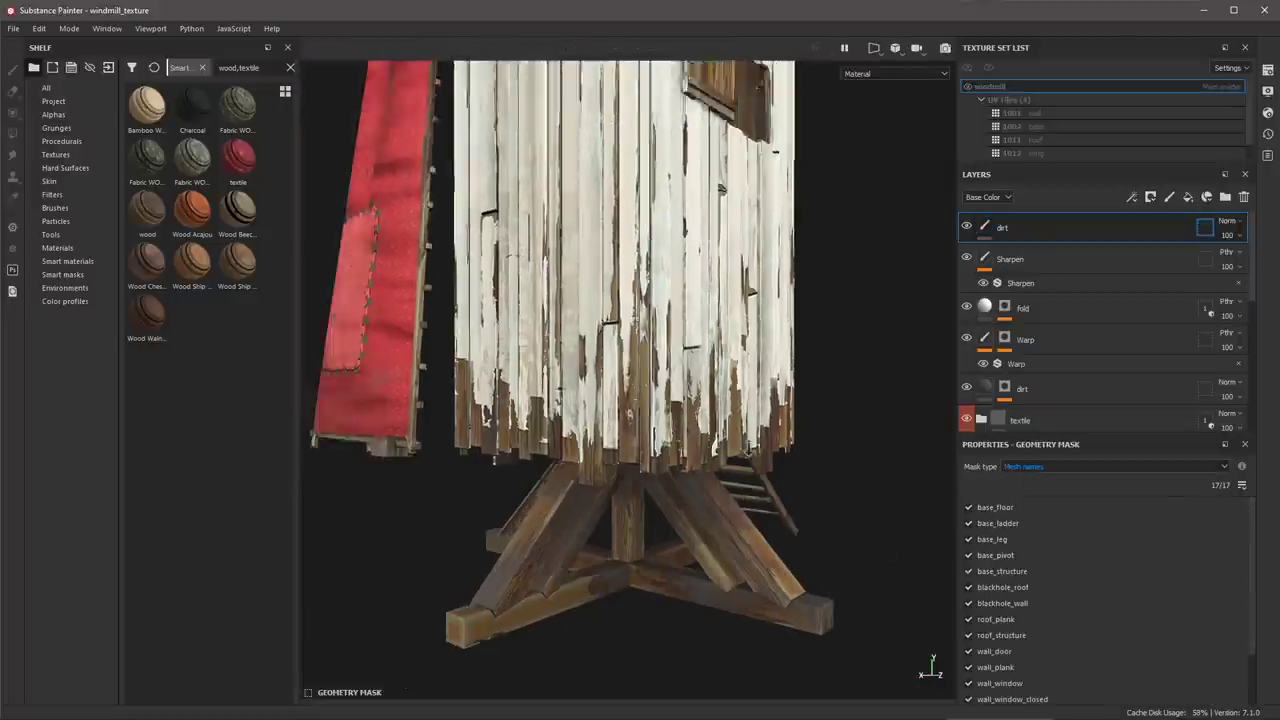
alt+drag(734, 403, 750, 588)
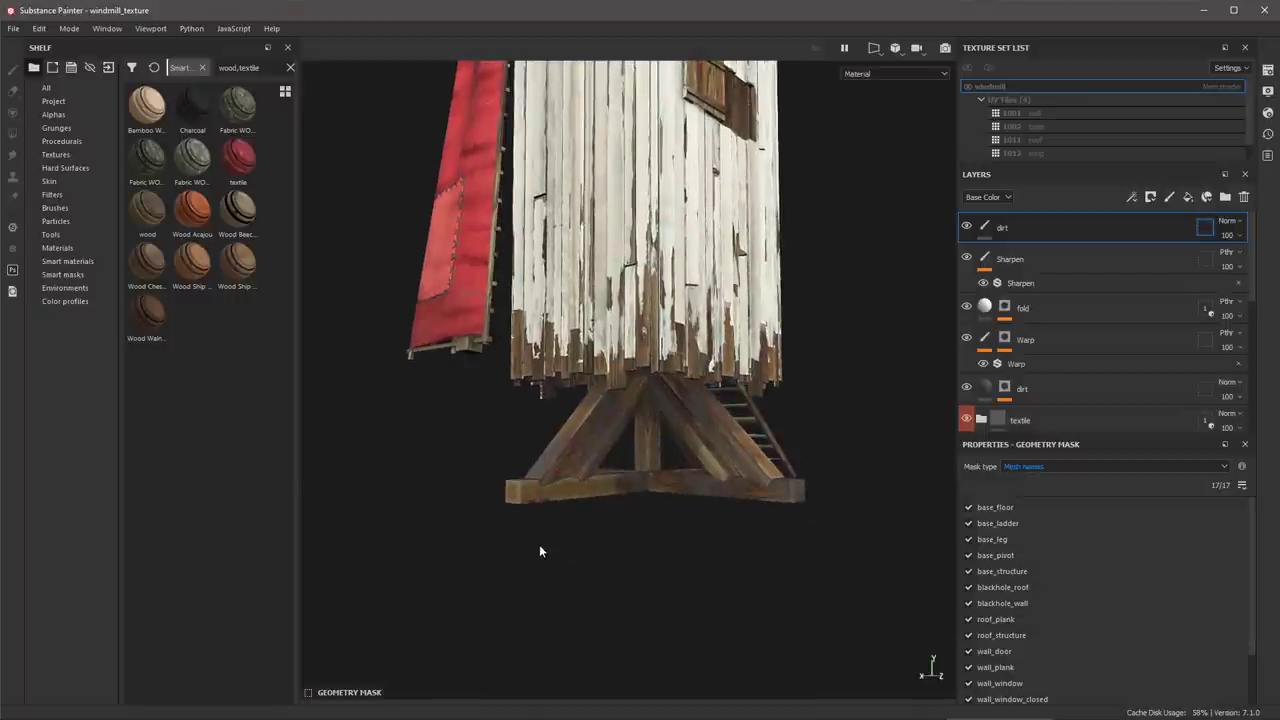
drag(466, 564, 848, 460)
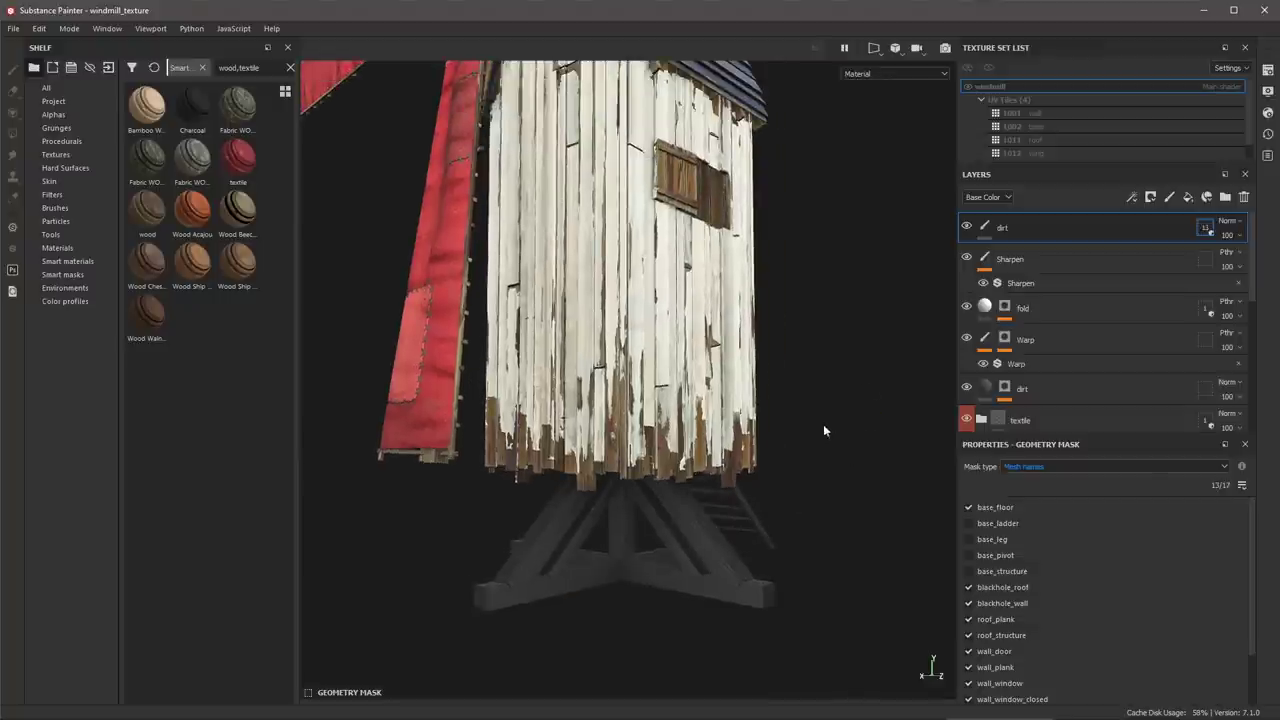
- Invert the dirt layer's geometry mask so only the base meshes are included, and return to painting on the layer
click(1241, 486)
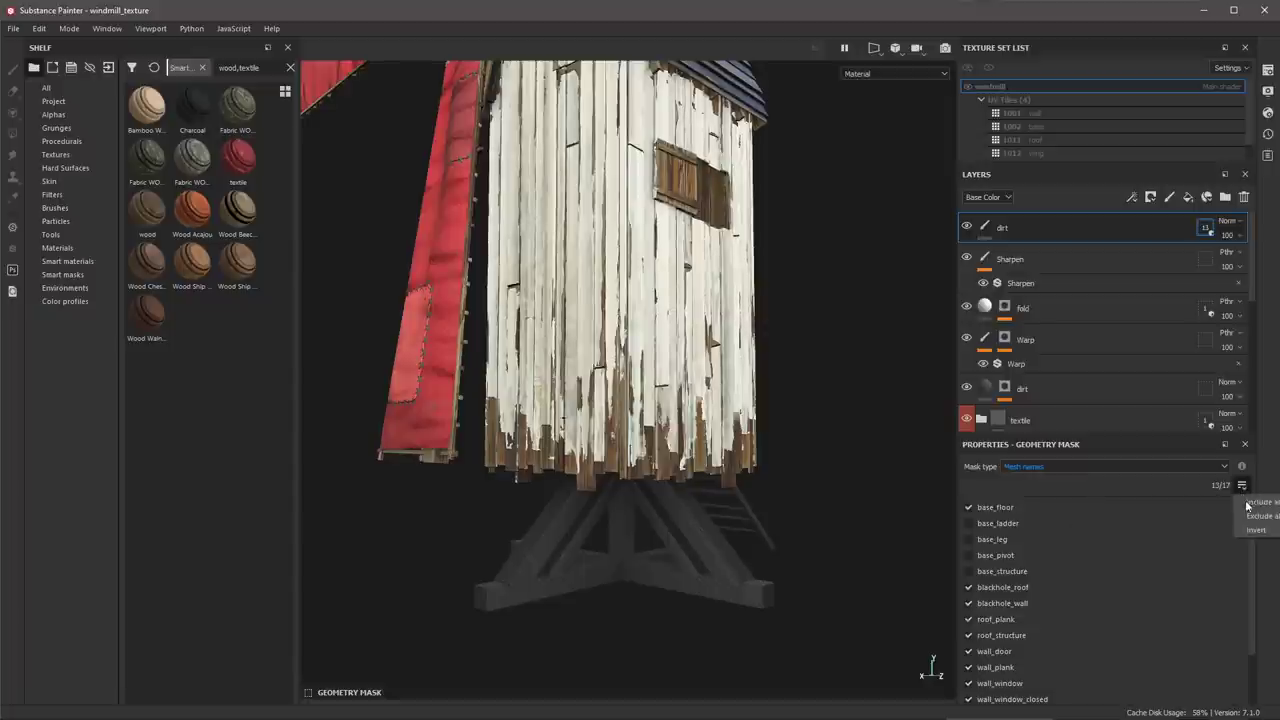
click(1255, 530)
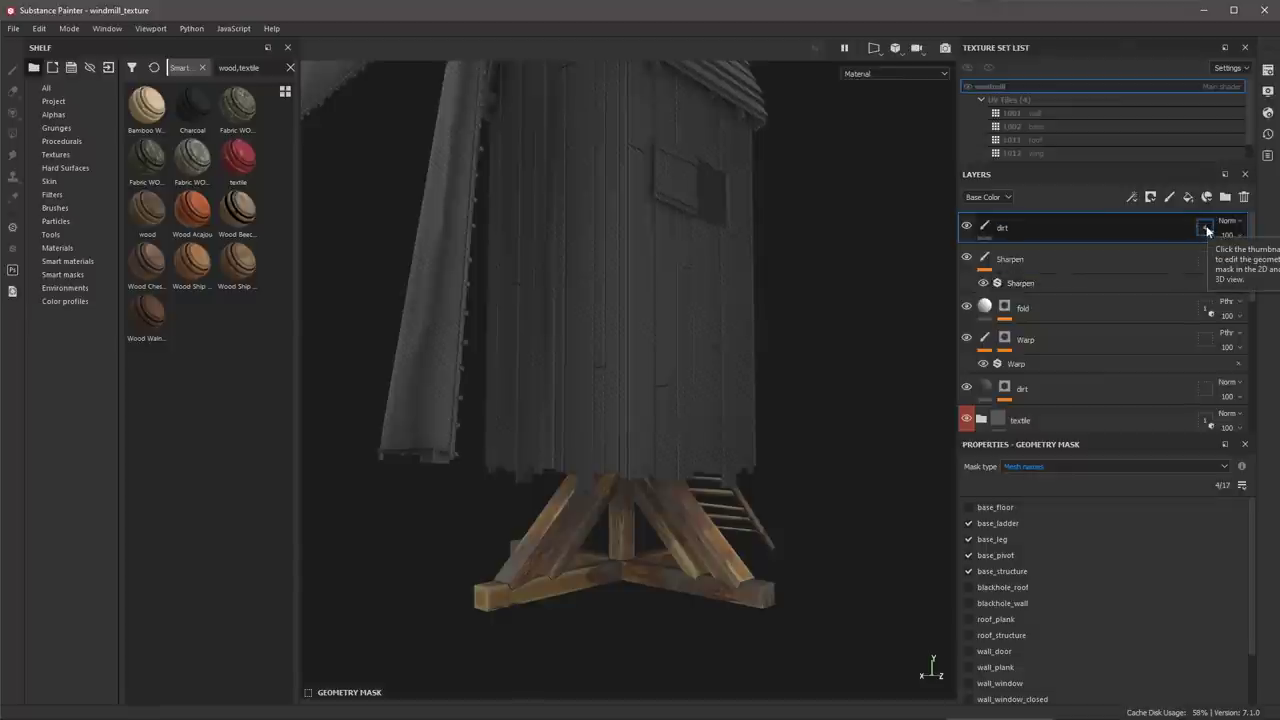
click(984, 228)
alt+right_drag(862, 483, 789, 440)
alt+middle_drag(789, 440, 797, 448)
alt+drag(797, 447, 807, 445)
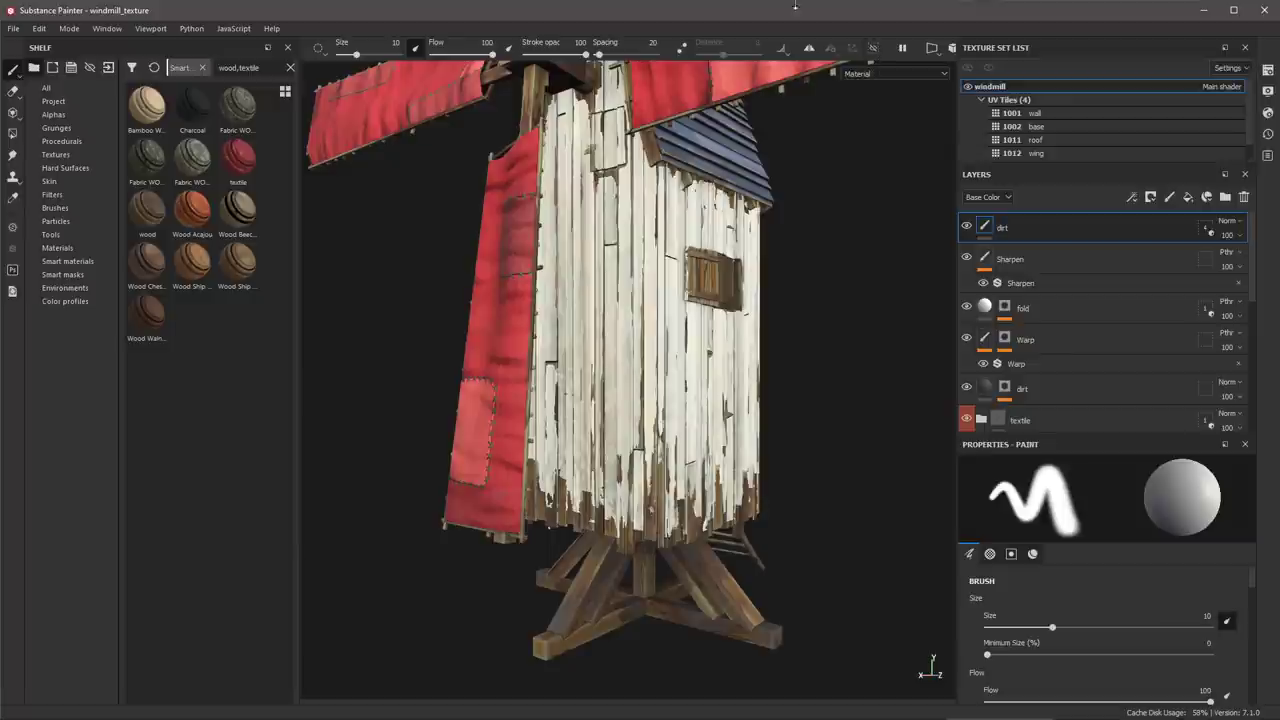
alt+drag(792, 490, 774, 460)
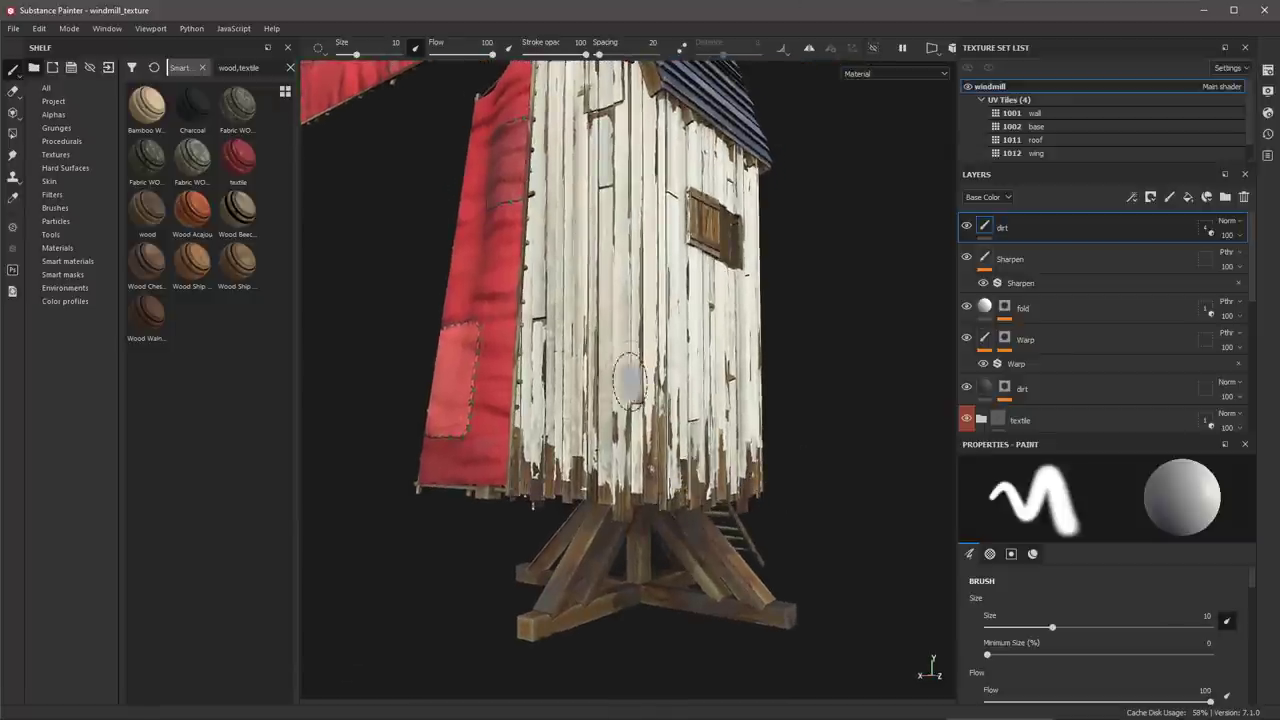
- Search the brushes for dirt and choose the Dirt 2 brush
click(56, 208)
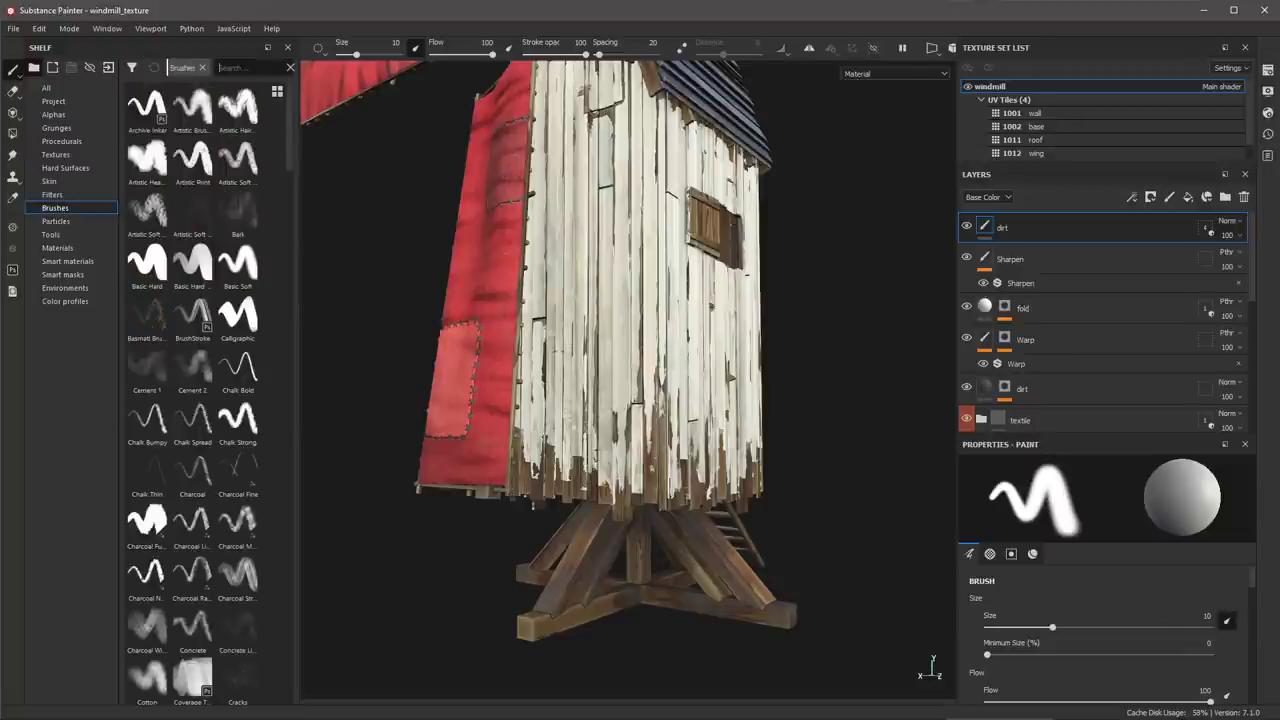
click(242, 67)
text(dirt)
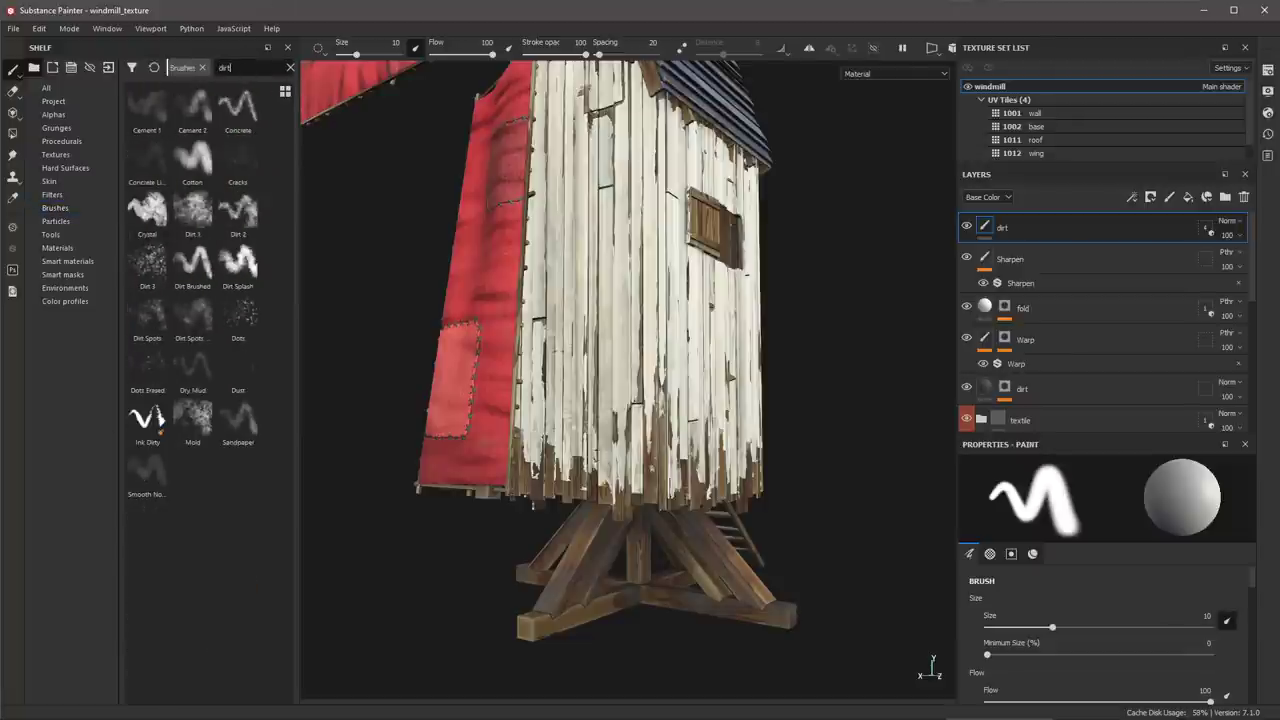
click(237, 210)
- Set the brush's base color to dark brown and enable its roughness channel at about 0.92
key(p)
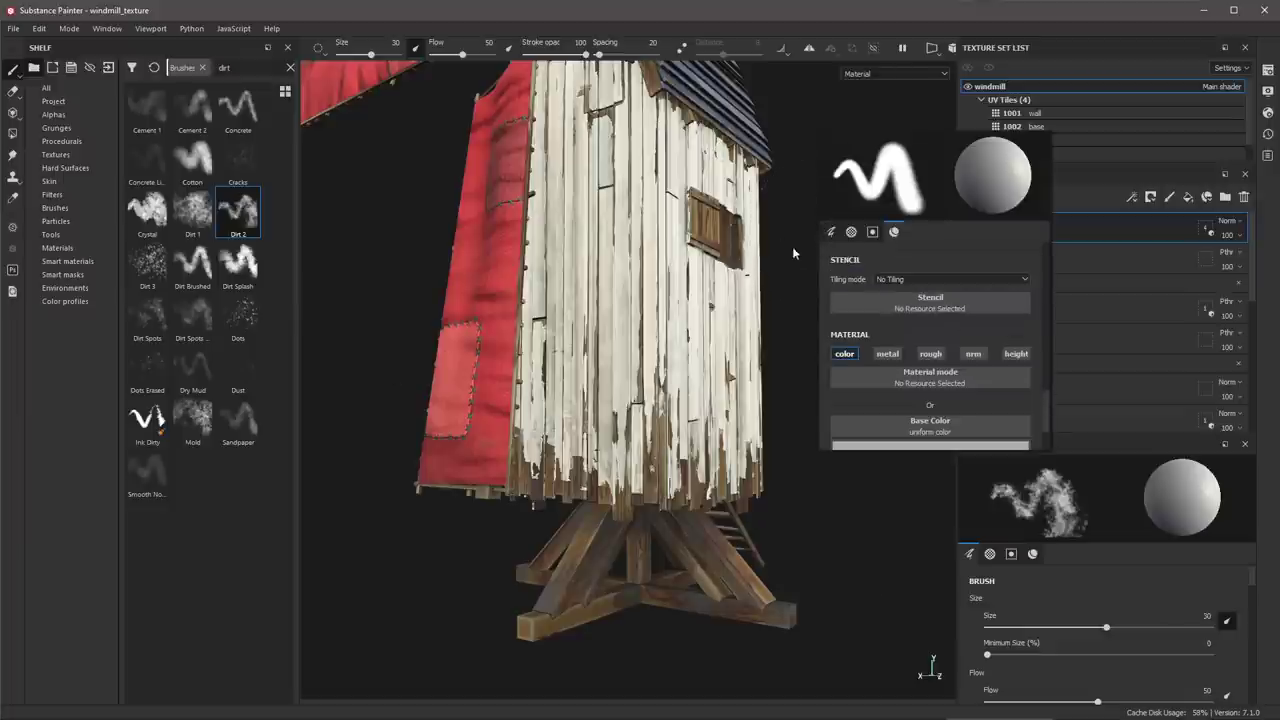
click(893, 233)
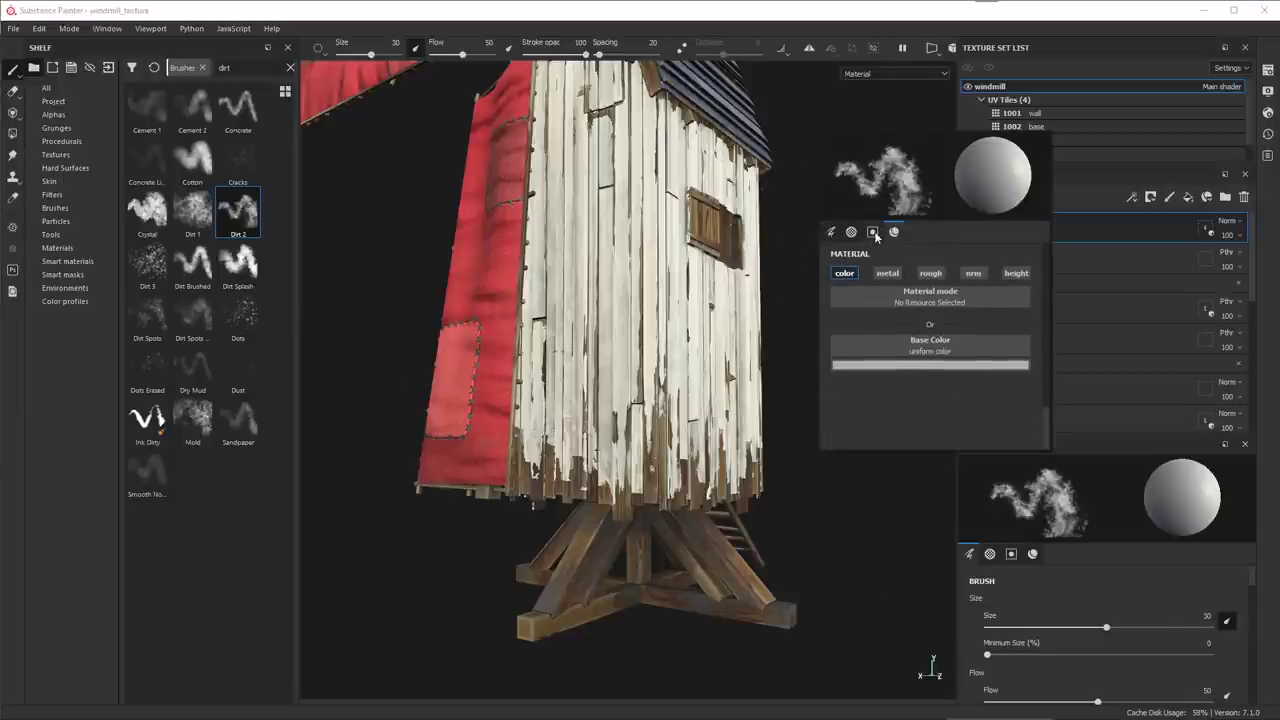
click(871, 365)
click(943, 470)
click(990, 492)
click(952, 463)
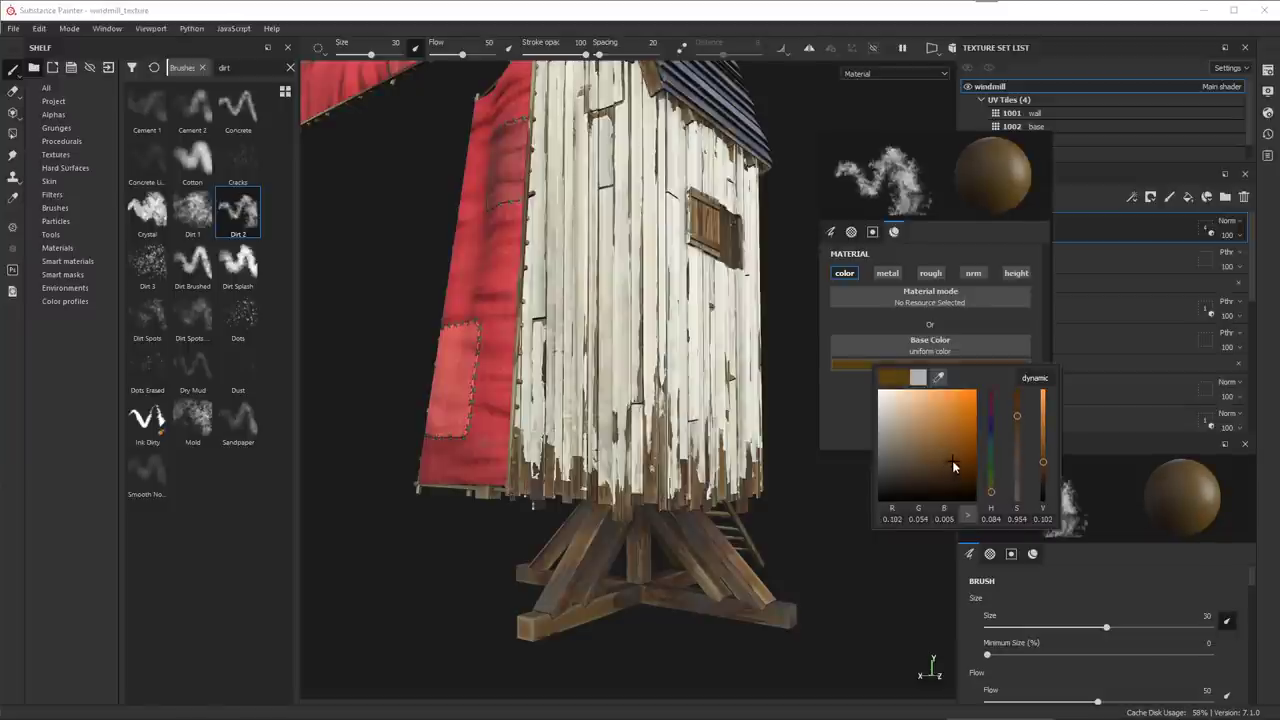
click(933, 273)
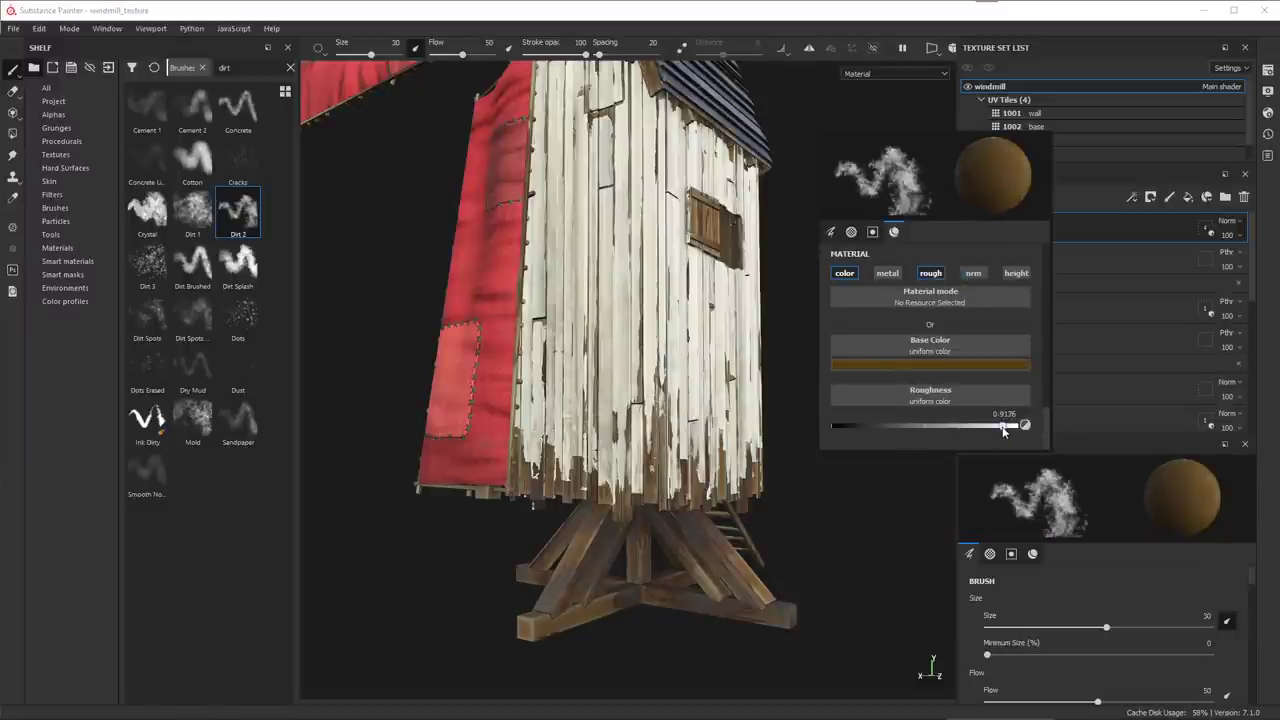
drag(1014, 427, 1005, 430)
- Undo the last paint stroke and hide the geometry excluded from the dirt layer
alt+drag(808, 430, 684, 508)
alt+middle_drag(682, 518, 720, 543)
alt+right_drag(720, 543, 731, 371)
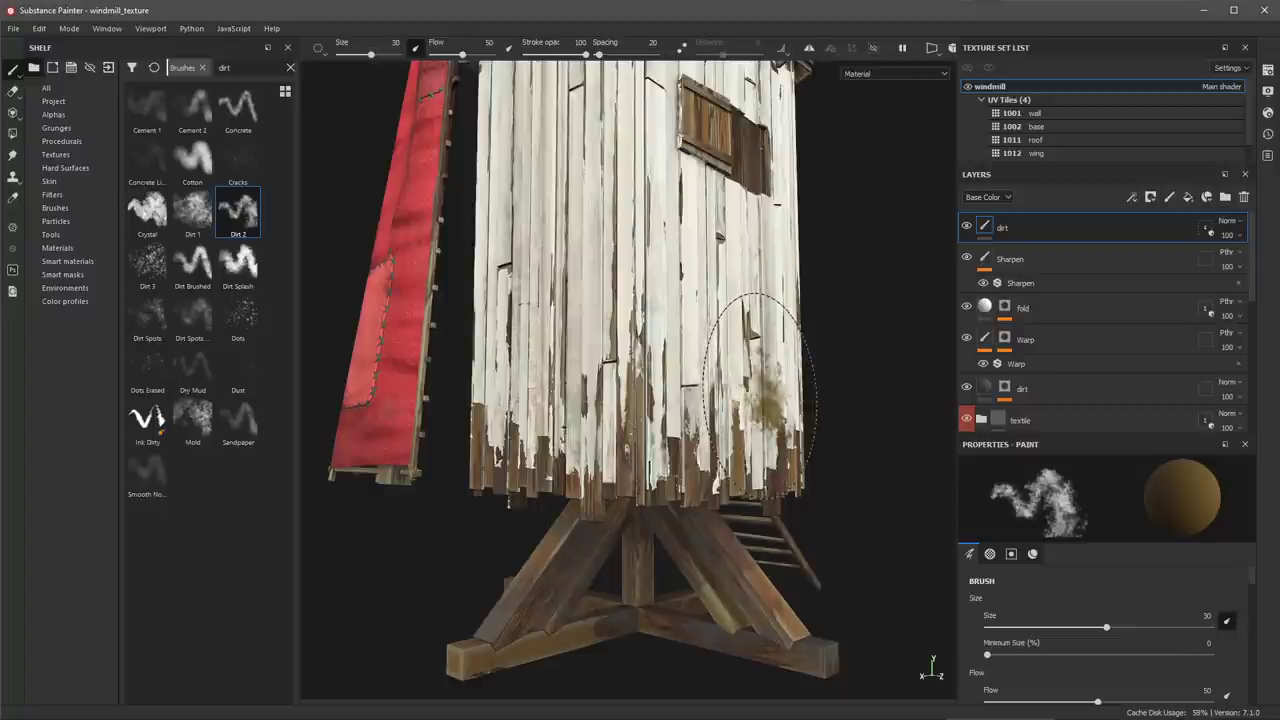
key(ctrl+z)
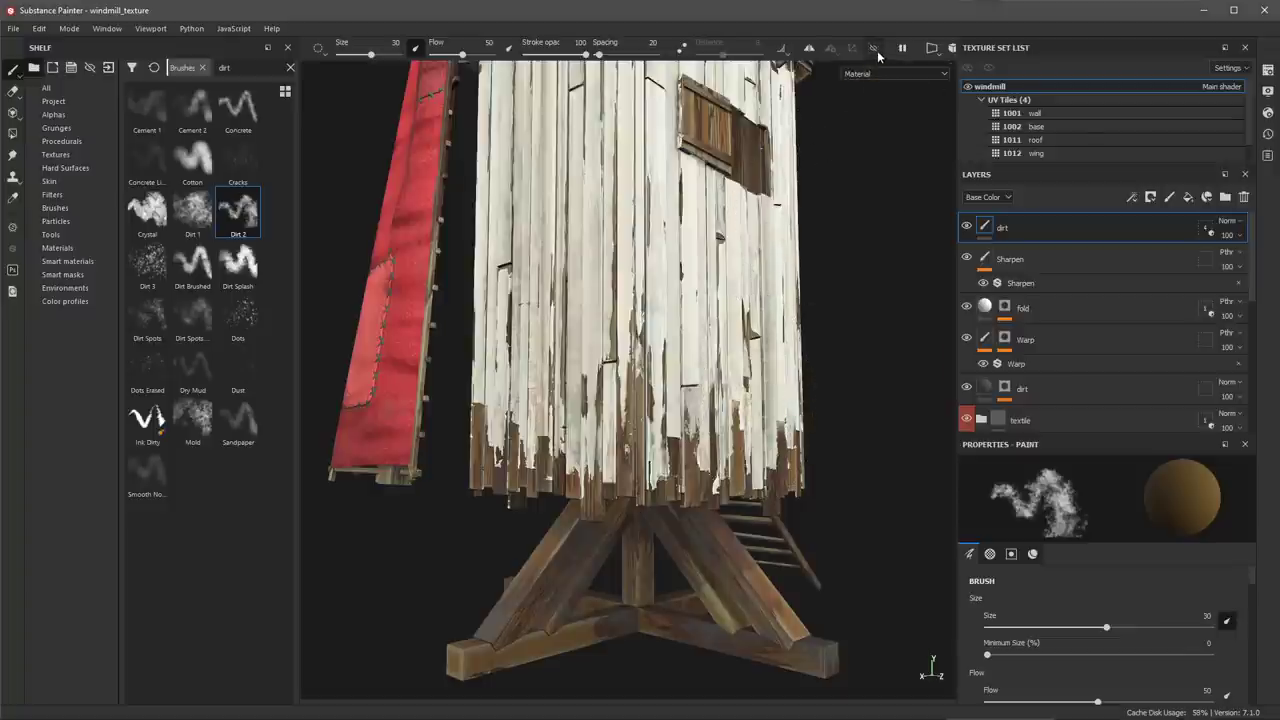
click(875, 50)
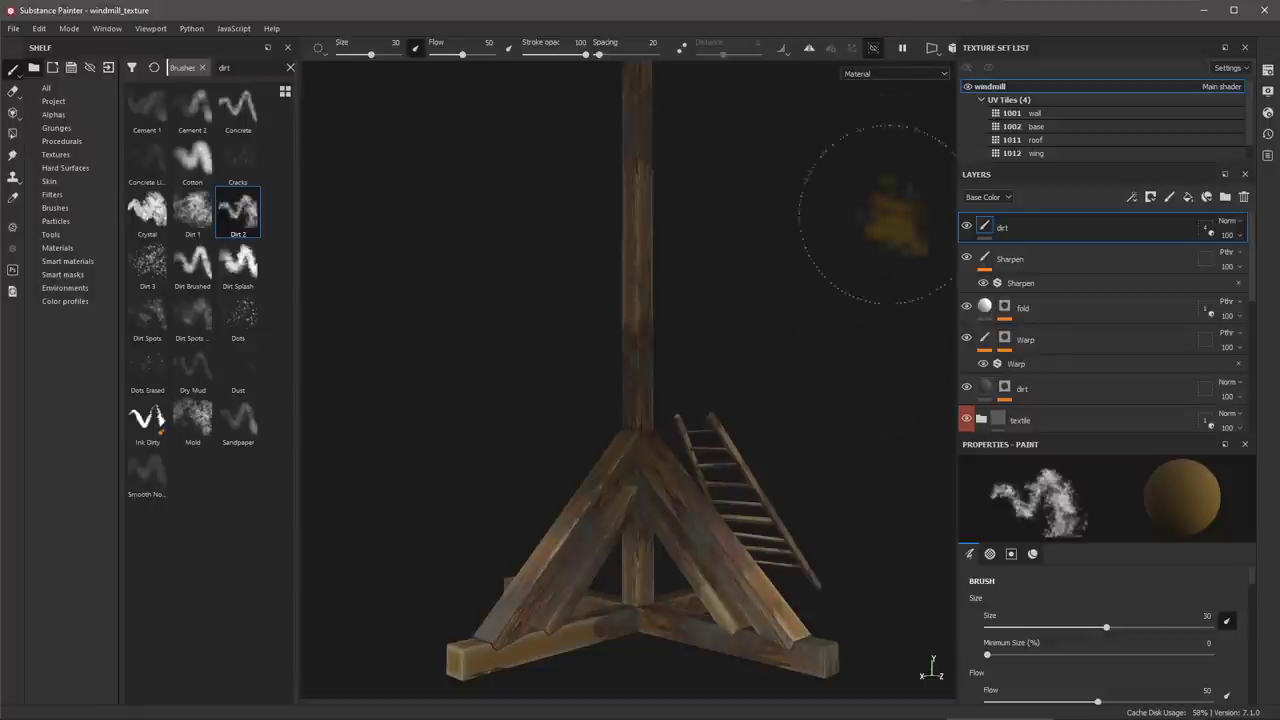
- Paint brown dirt around the tops of the base legs and the lower part of the central post from several sides
alt+right_drag(817, 449, 662, 404)
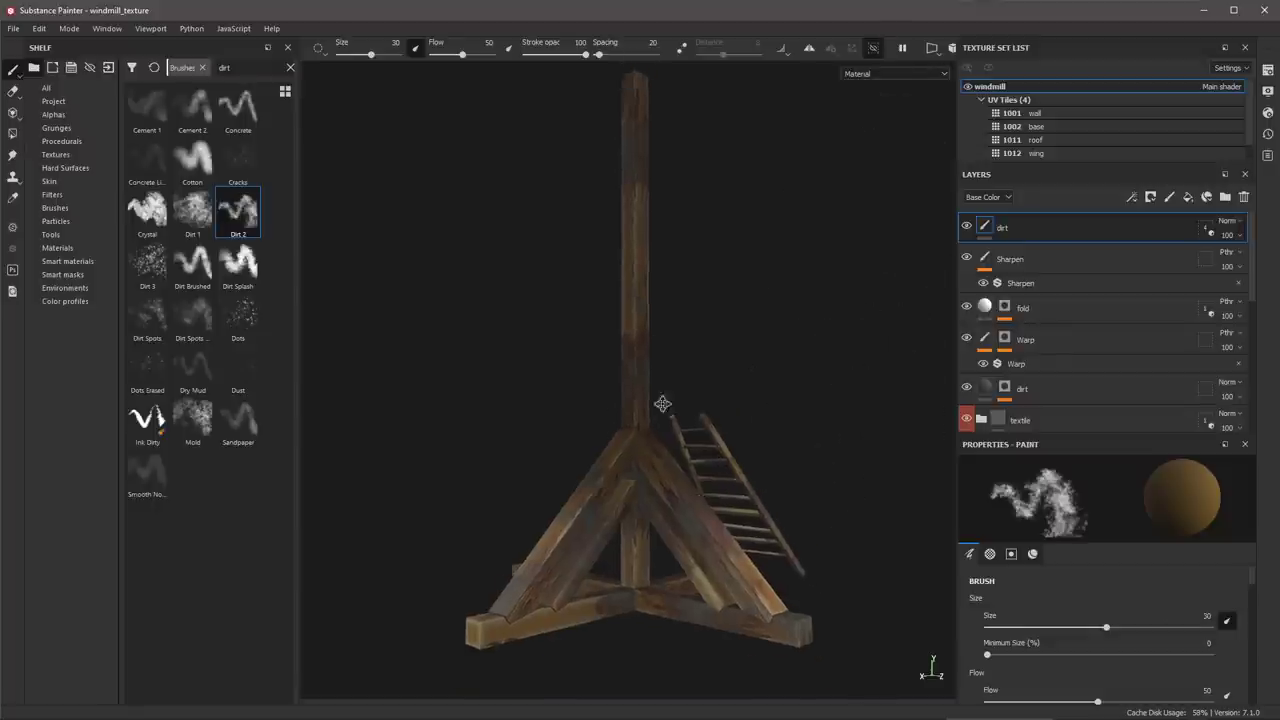
mouse_move(662, 403)
alt+mouse_down()
mouse_move(486, 429)
mouse_move(700, 412)
mouse_move(740, 445)
mouse_move(760, 428)
mouse_move(805, 445)
mouse_move(829, 486)
mouse_move(543, 343)
alt+mouse_up()
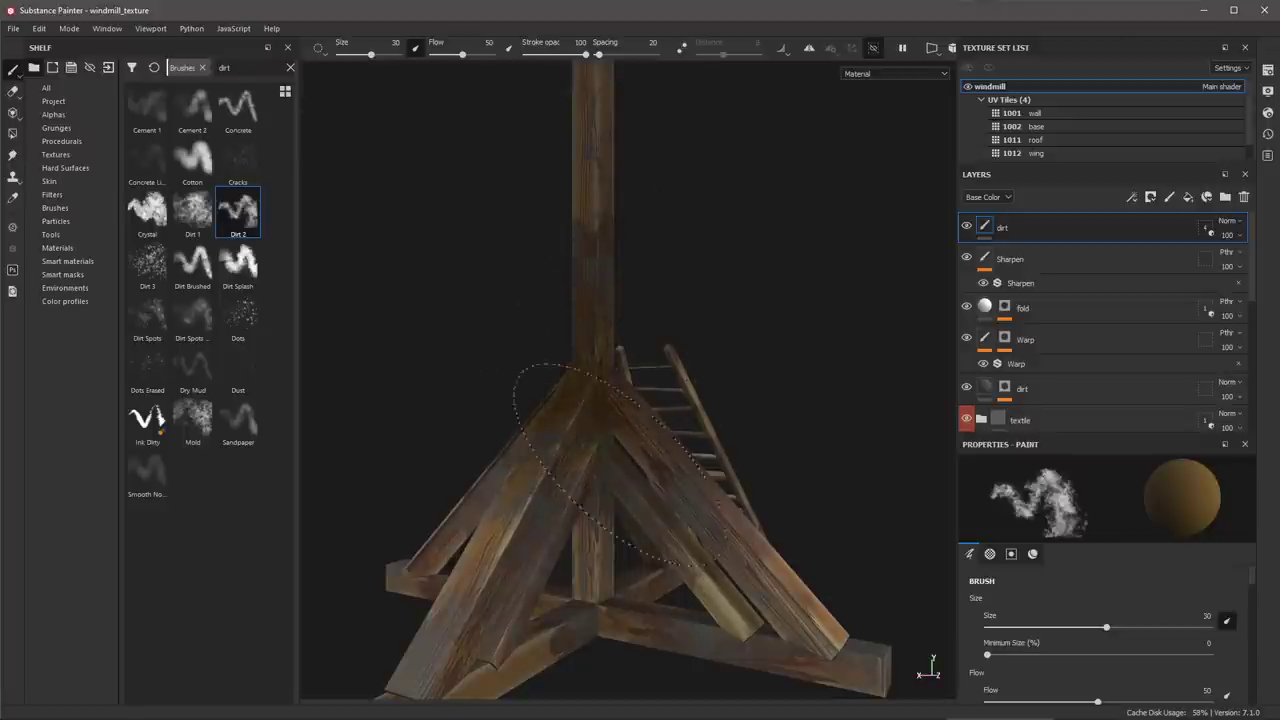
alt+drag(400, 462, 555, 467)
alt+middle_drag(556, 467, 720, 450)
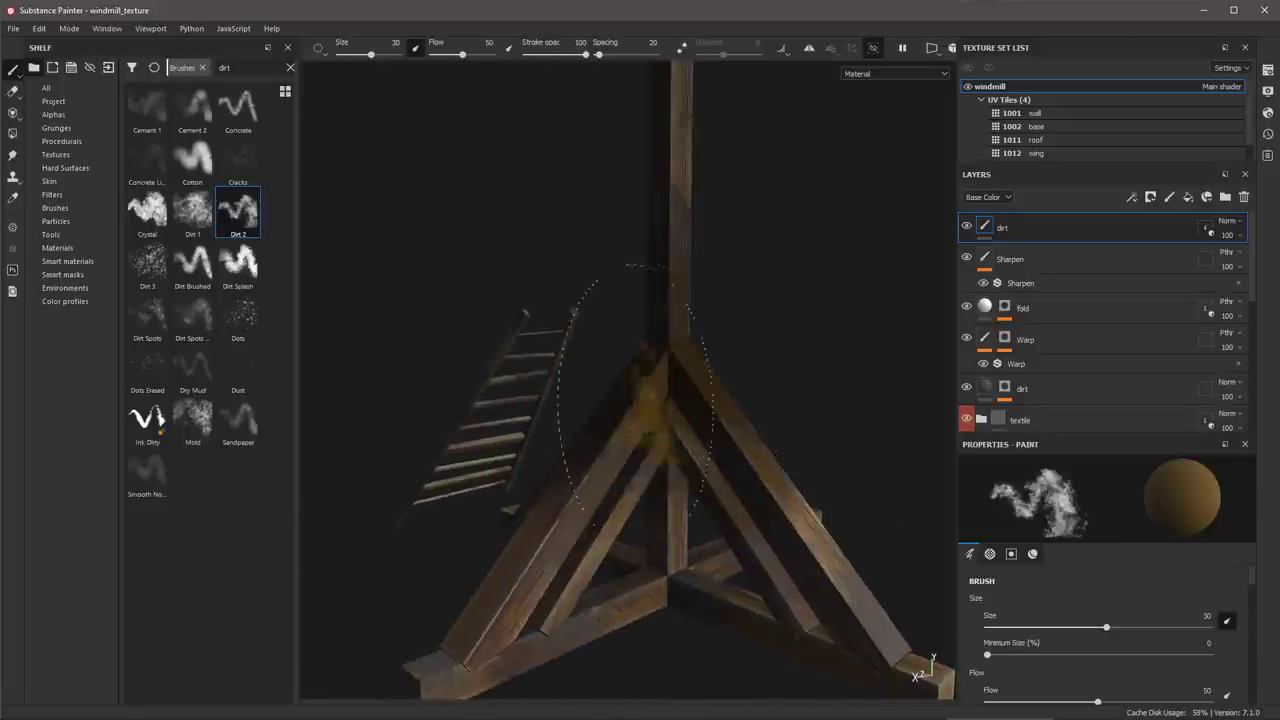
mouse_move(700, 390)
alt+mouse_down()
mouse_move(660, 392)
mouse_move(717, 486)
mouse_move(775, 478)
mouse_move(816, 431)
mouse_move(729, 449)
mouse_move(771, 429)
alt+mouse_up()
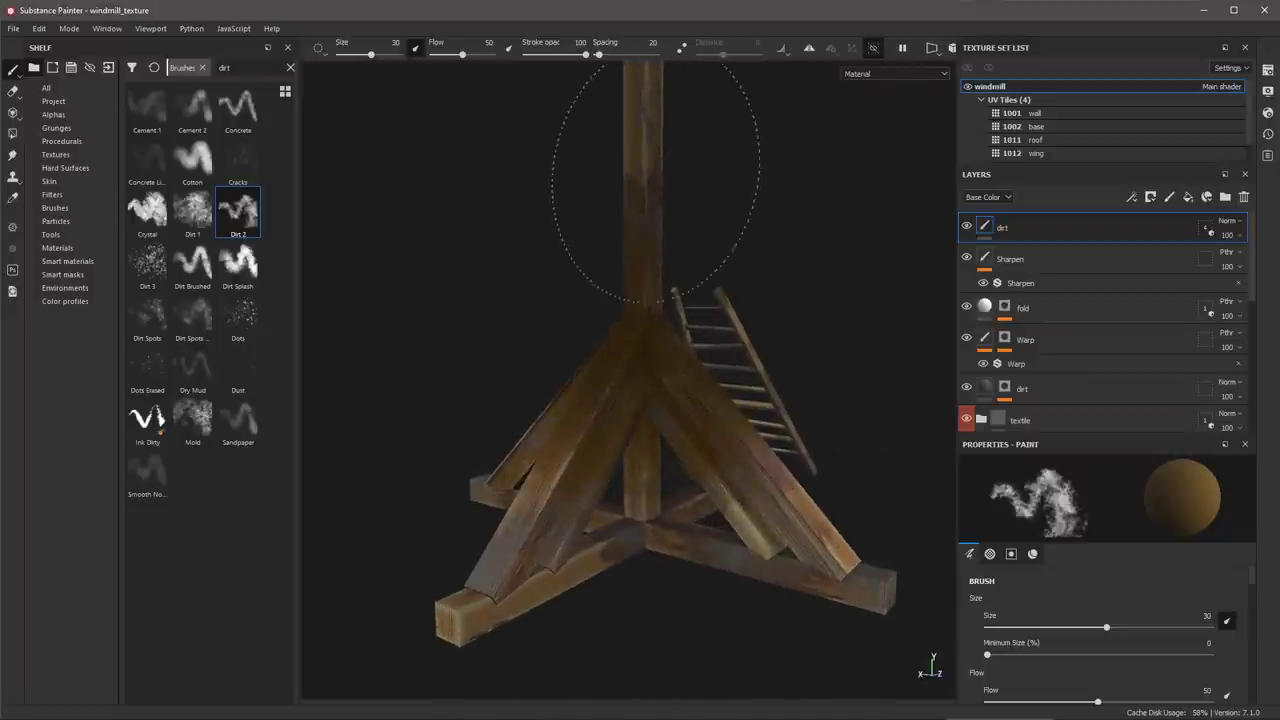
mouse_move(614, 171)
alt+mouse_down()
mouse_move(614, 286)
mouse_move(651, 357)
mouse_move(679, 380)
mouse_move(757, 371)
alt+mouse_up()
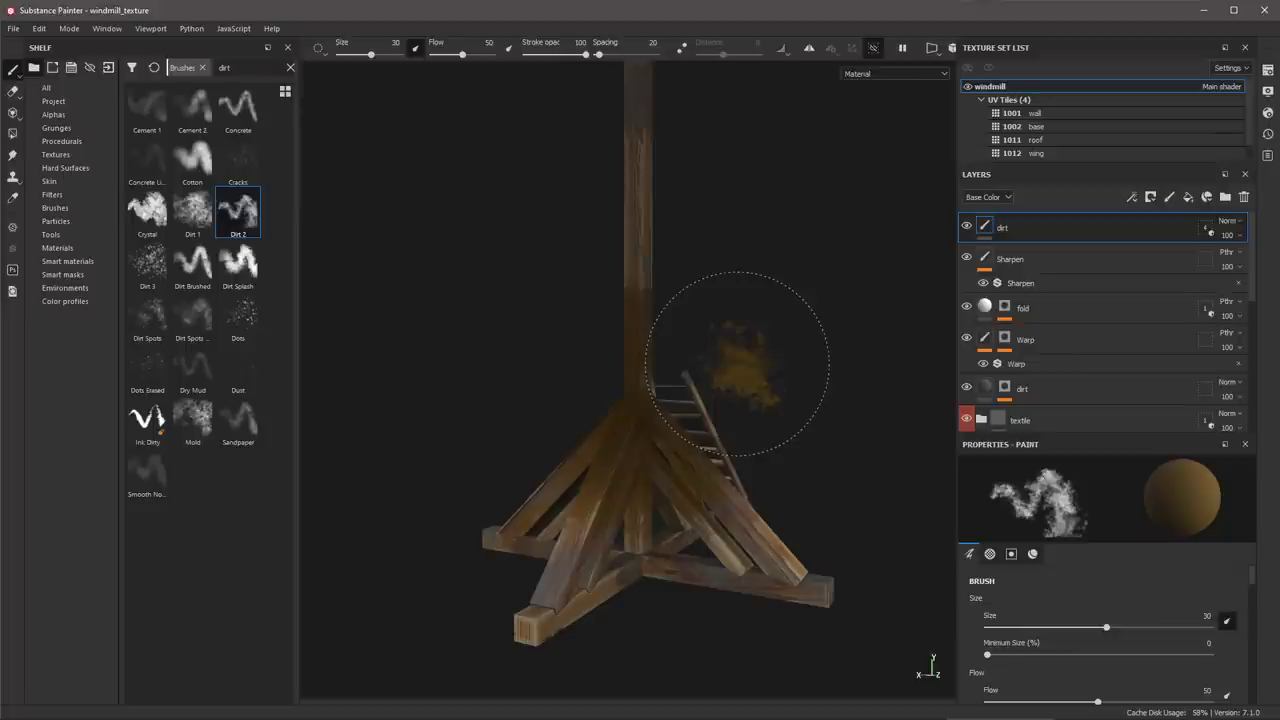
alt+drag(708, 320, 580, 234)
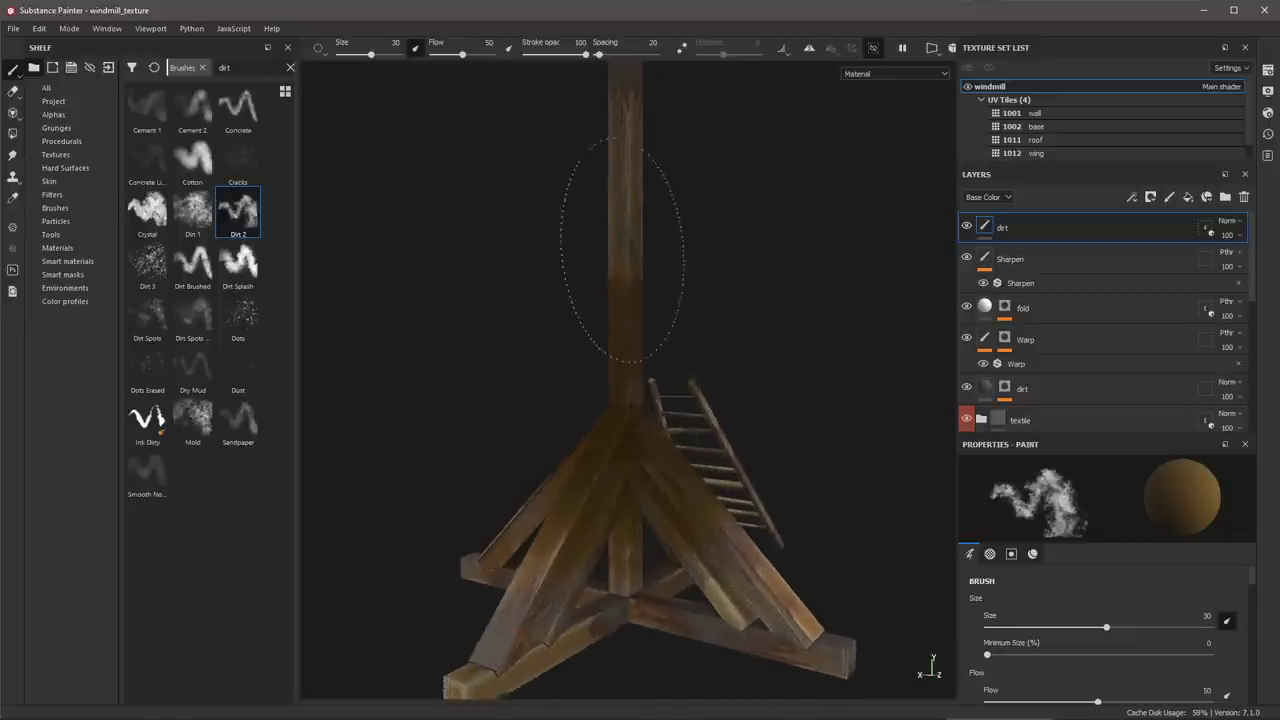
alt+drag(722, 514, 779, 313)
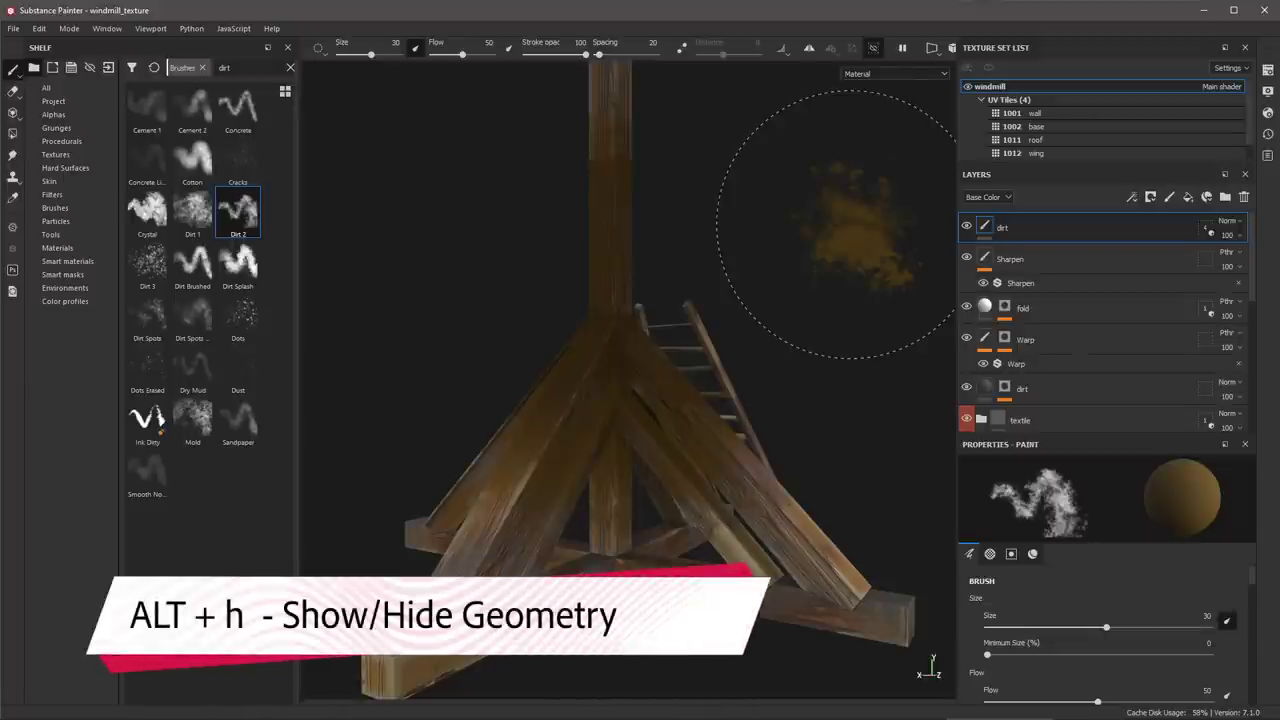
- Compare the painted base with the full windmill by showing and hiding the excluded geometry
key(alt+h)
alt+right_drag(809, 385, 700, 330)
alt+middle_drag(700, 290, 686, 357)
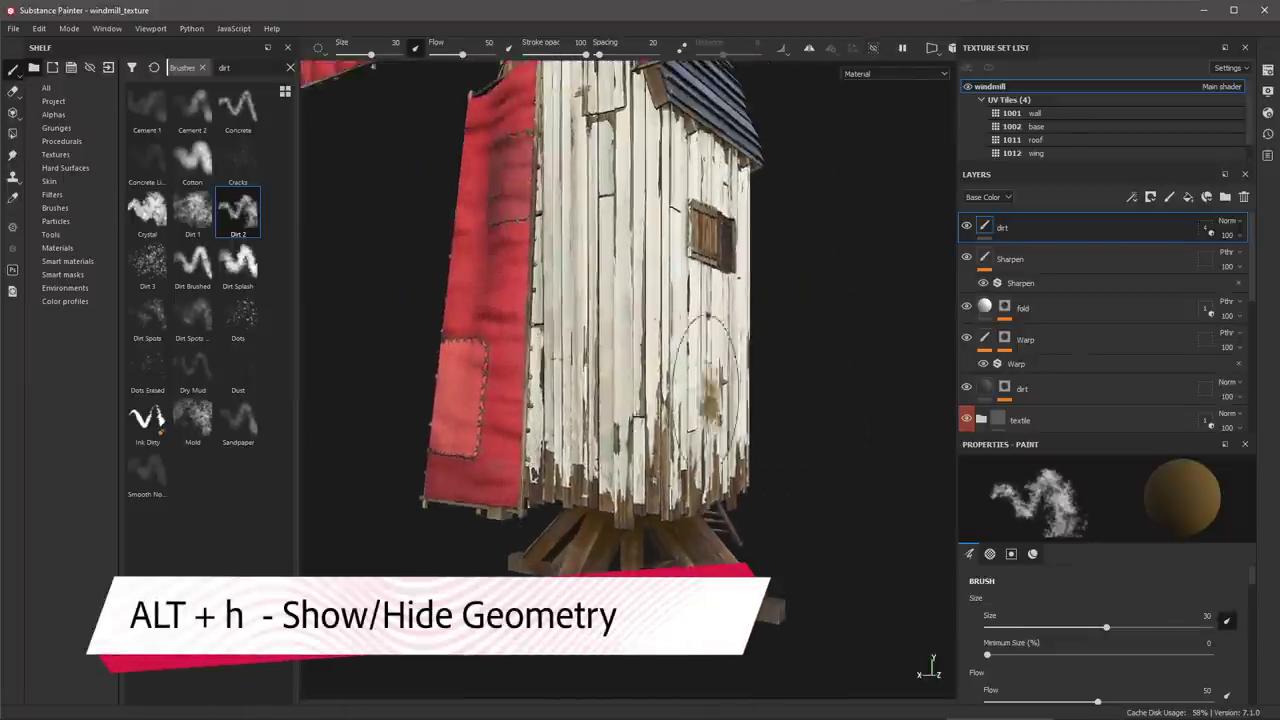
mouse_move(686, 357)
alt+mouse_down()
mouse_move(708, 404)
mouse_move(737, 355)
mouse_move(737, 434)
mouse_move(767, 435)
alt+mouse_up()
key(alt+h)
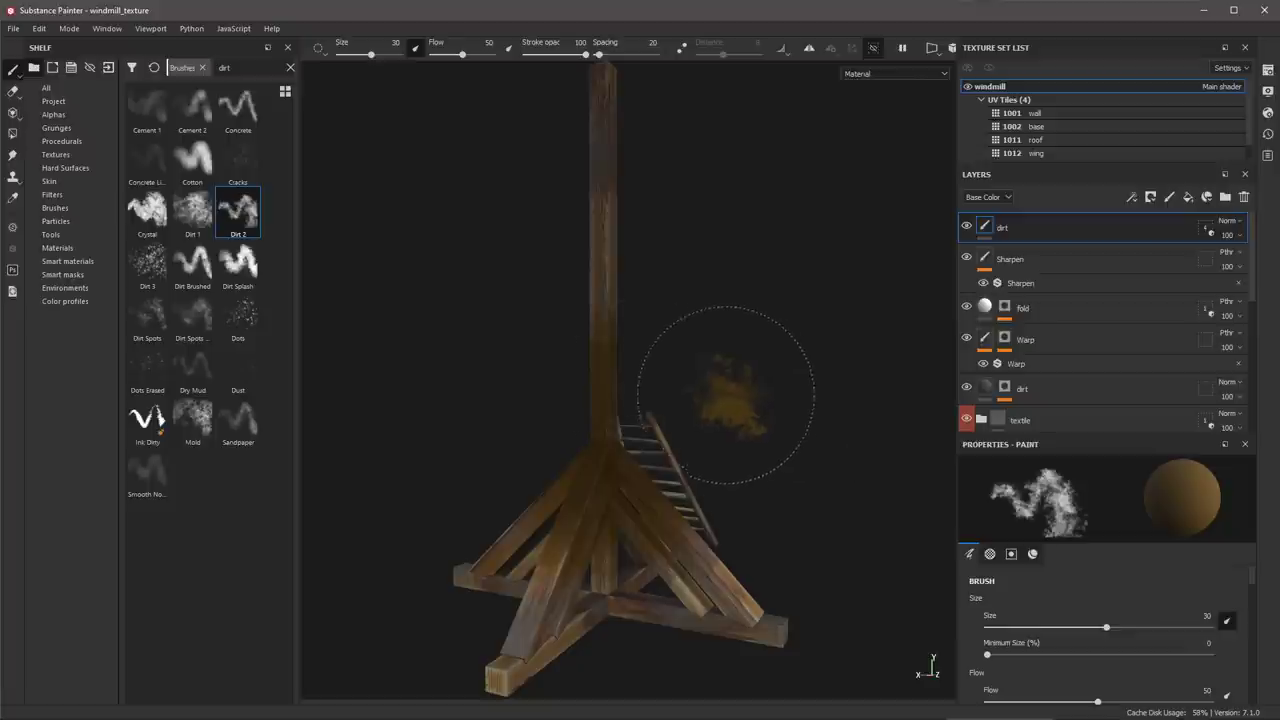
alt+drag(671, 383, 580, 337)
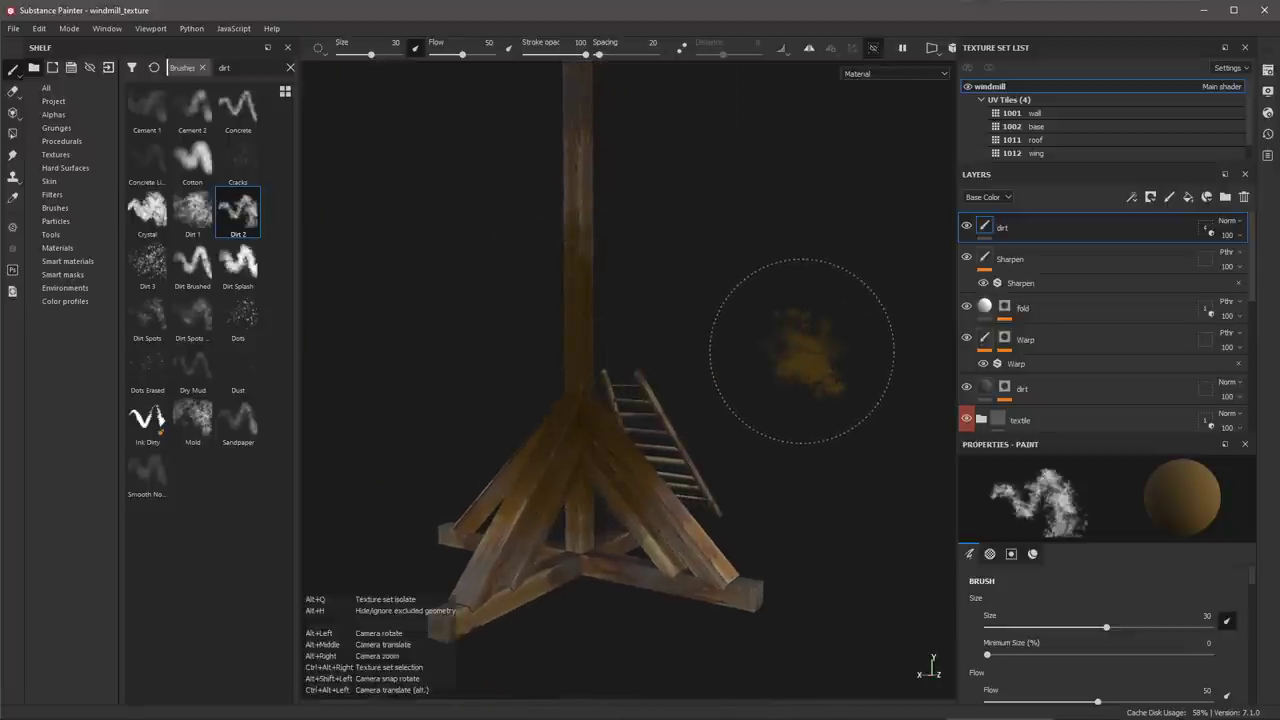
- Show the excluded geometry again and reduce the brush size to 18.81
key(alt+h)
scroll(714, 309, down, 1)
alt+drag(714, 309, 768, 444)
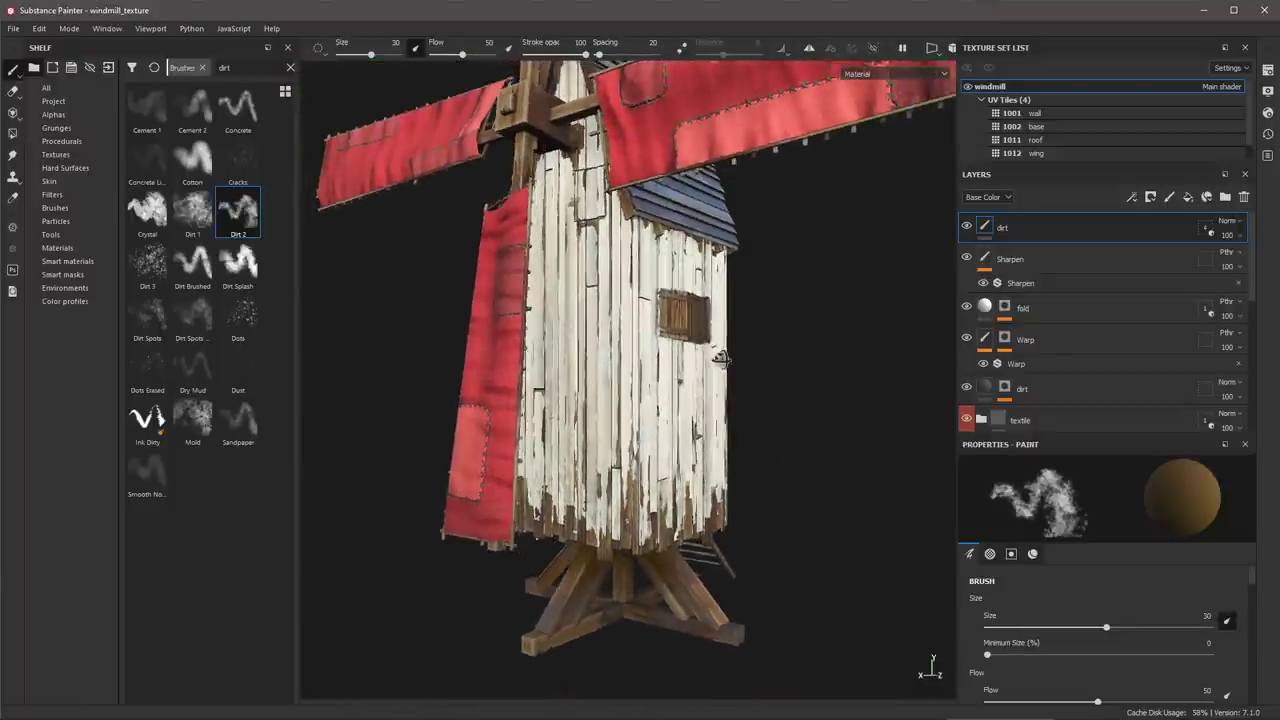
alt+middle_drag(768, 444, 776, 404)
ctrl+right_drag(840, 358, 806, 358)
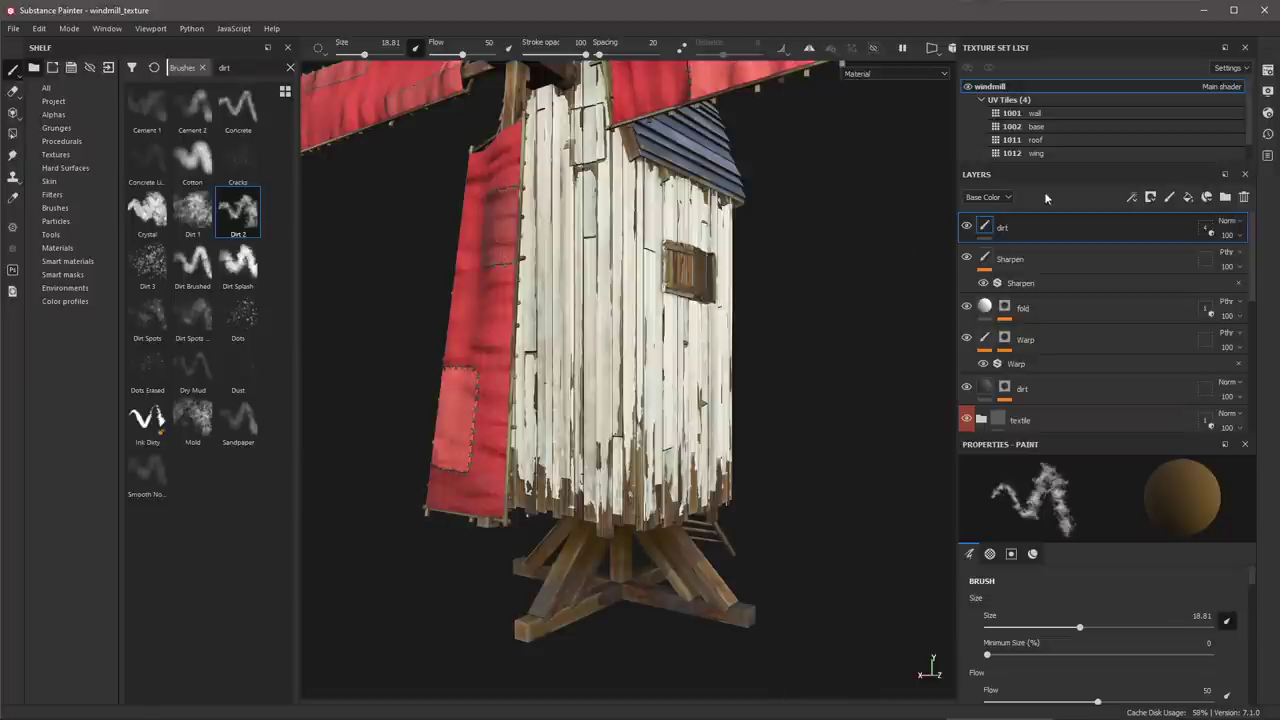
- Edit the dirt layer's geometry mask to also include the wall_plank mesh, picking the planks on the model
click(1206, 229)
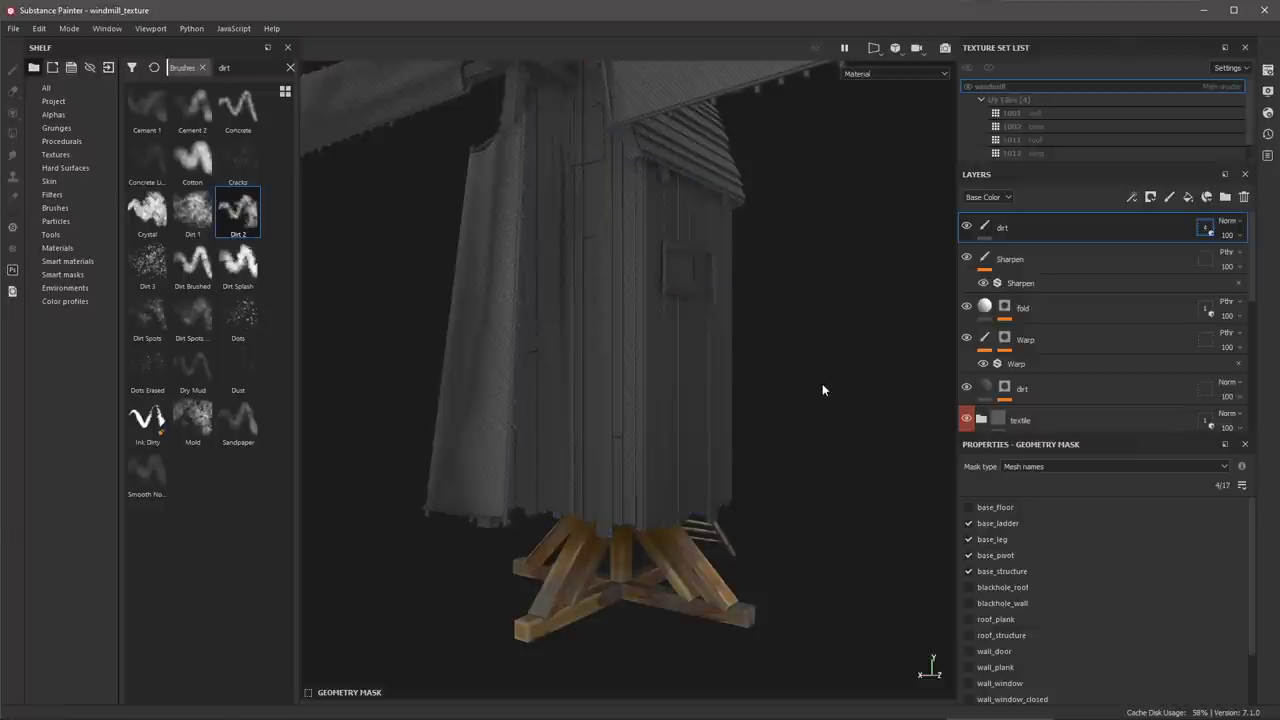
scroll(700, 500, up, 2)
alt+middle_drag(816, 632, 818, 535)
alt+drag(818, 540, 840, 410)
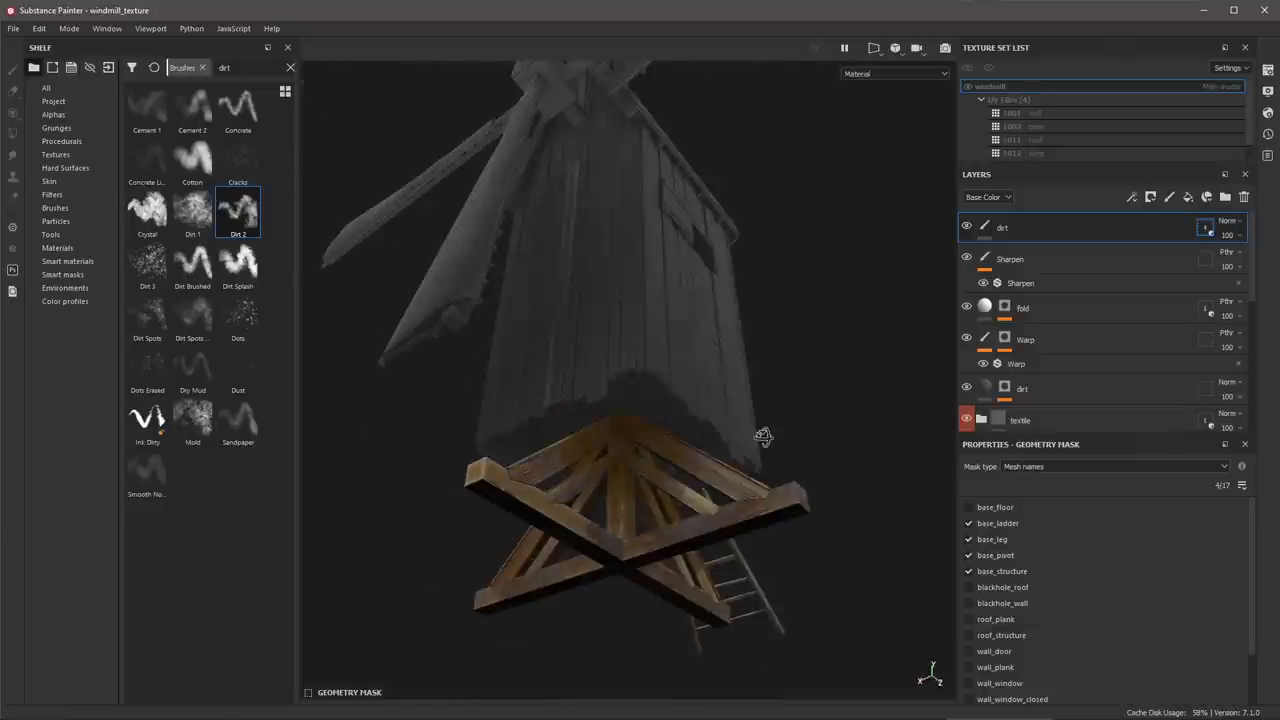
alt+drag(852, 292, 795, 403)
alt+right_drag(794, 403, 840, 500)
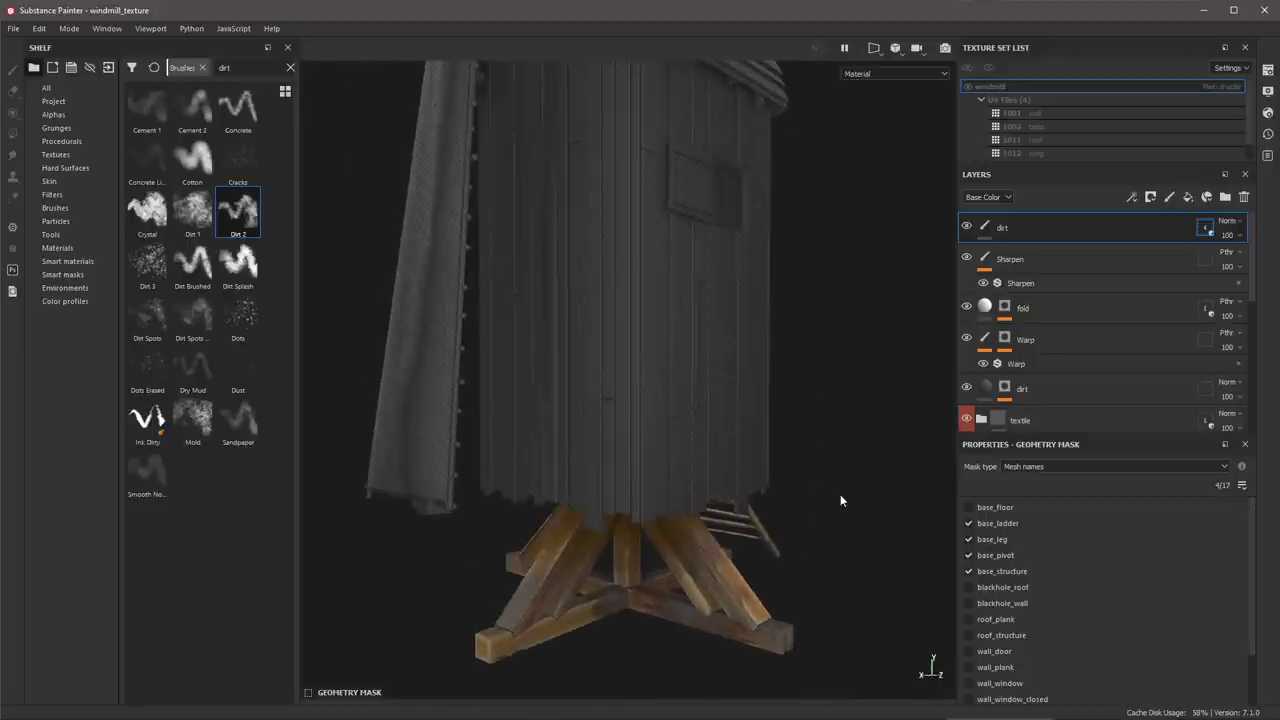
alt+drag(840, 500, 907, 472)
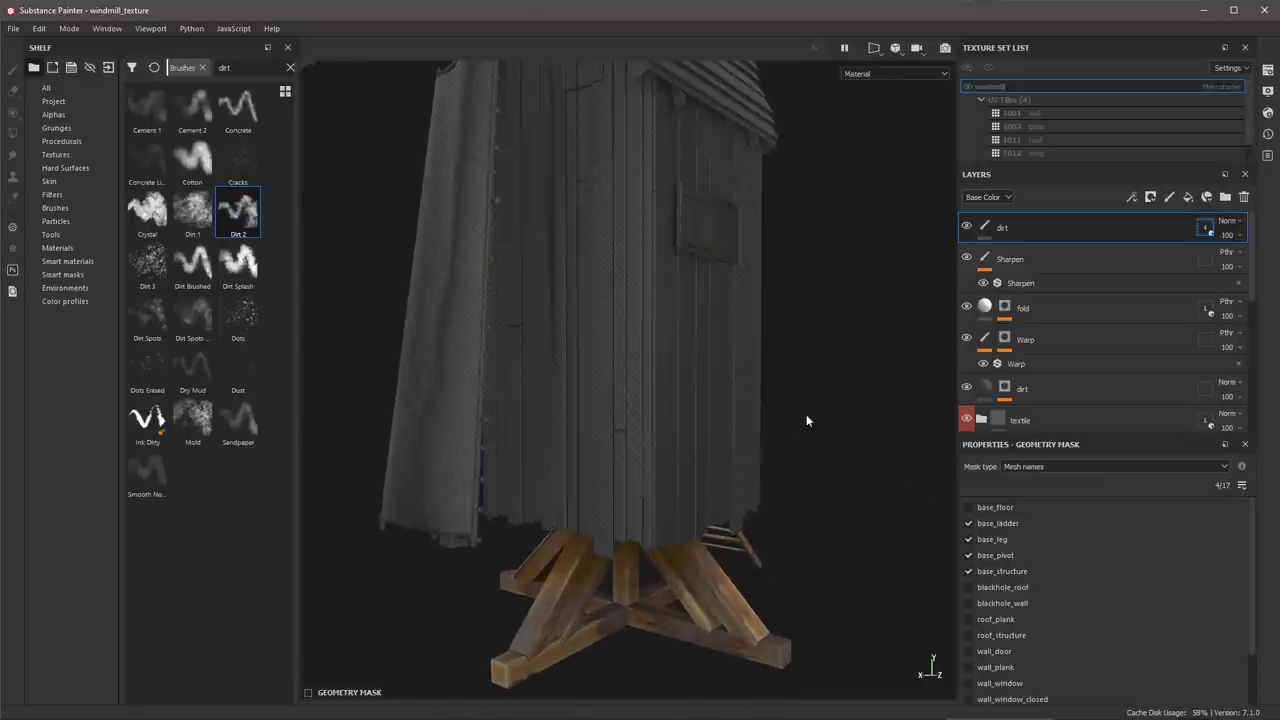
click(615, 421)
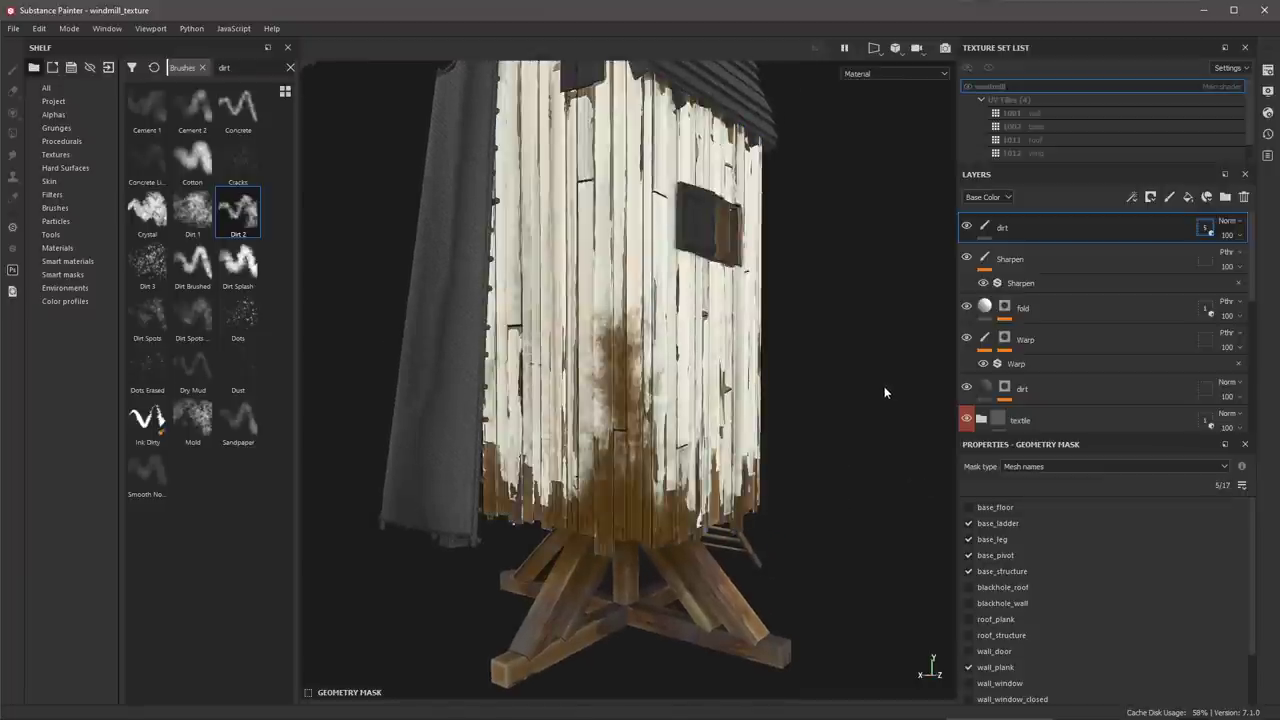
alt+right_drag(862, 389, 880, 474)
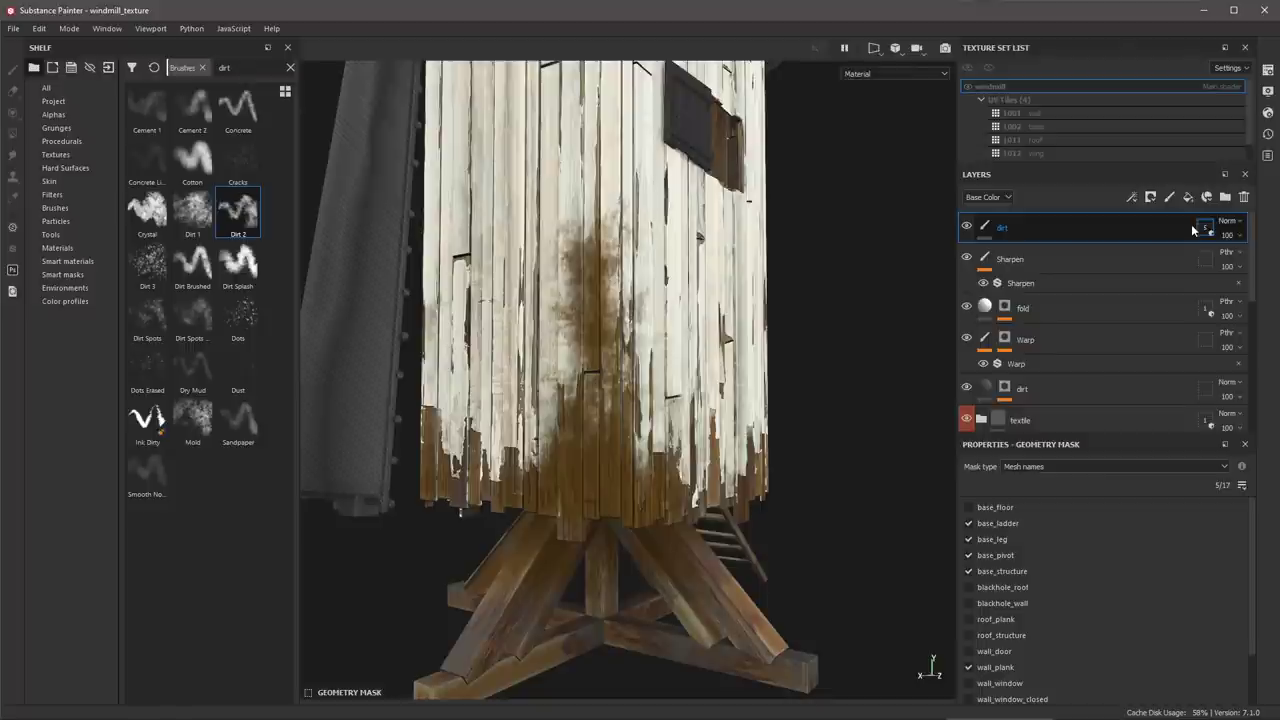
click(1204, 227)
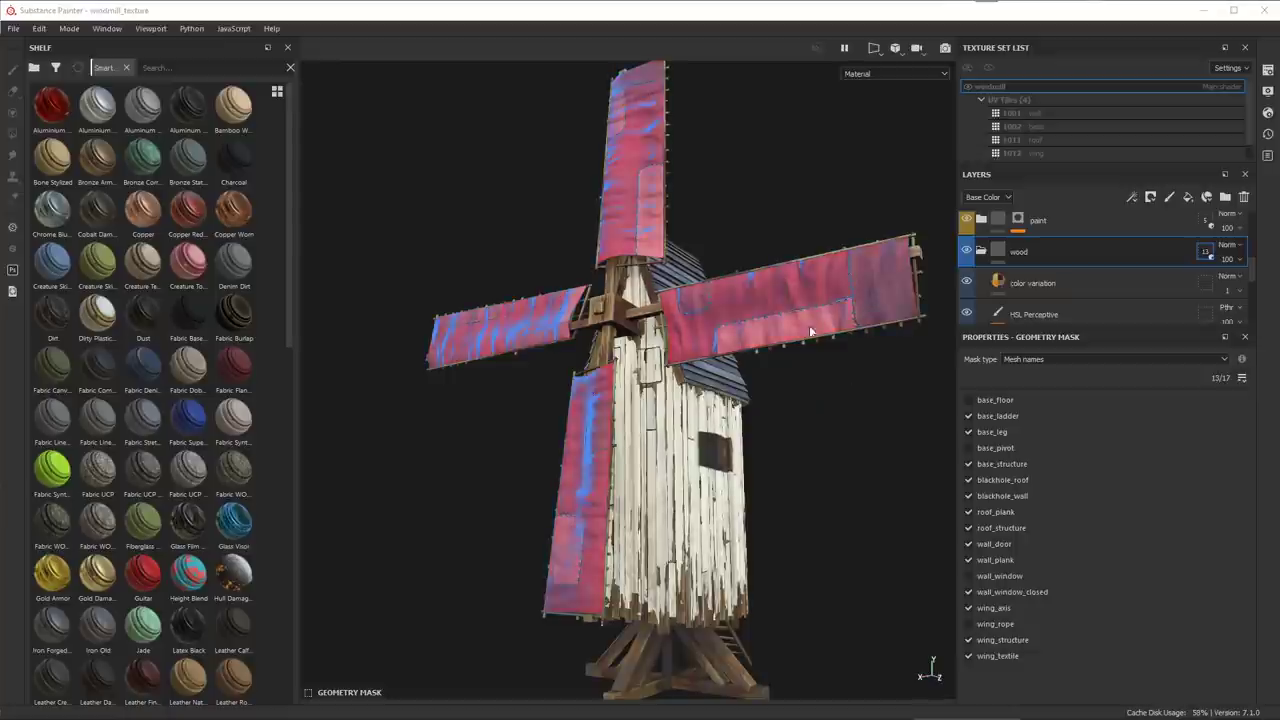
- In the wood folder's geometry mask, exclude wing_textile, roof_plank, wing_axis, wall_plank, base_leg and base_ladder on the model, and toggle wall_window
click(700, 265)
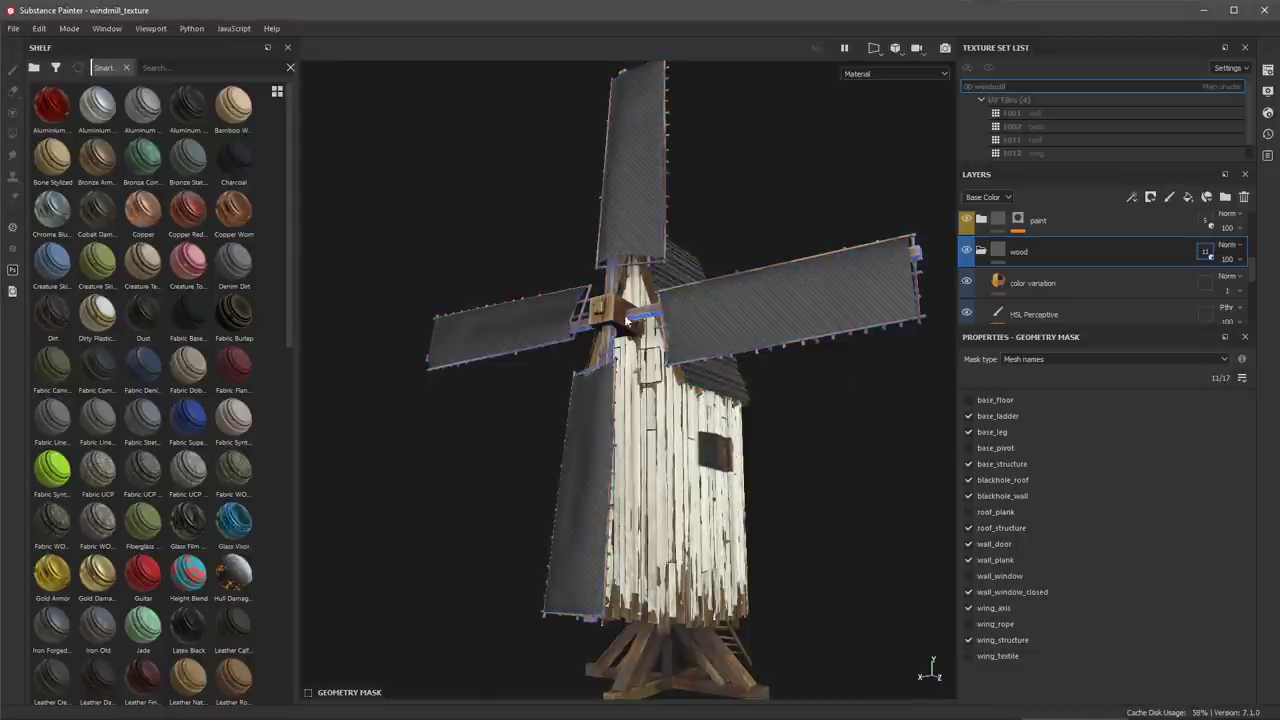
click(610, 308)
click(658, 404)
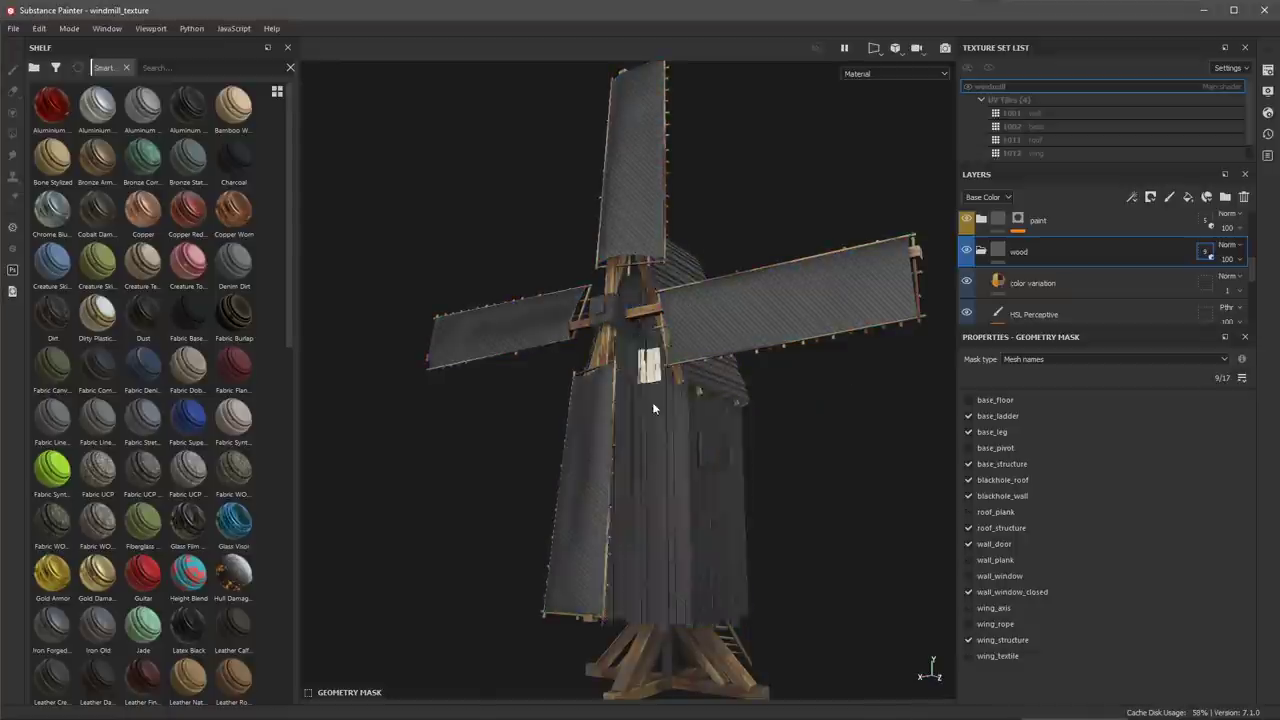
click(706, 443)
click(721, 661)
click(739, 641)
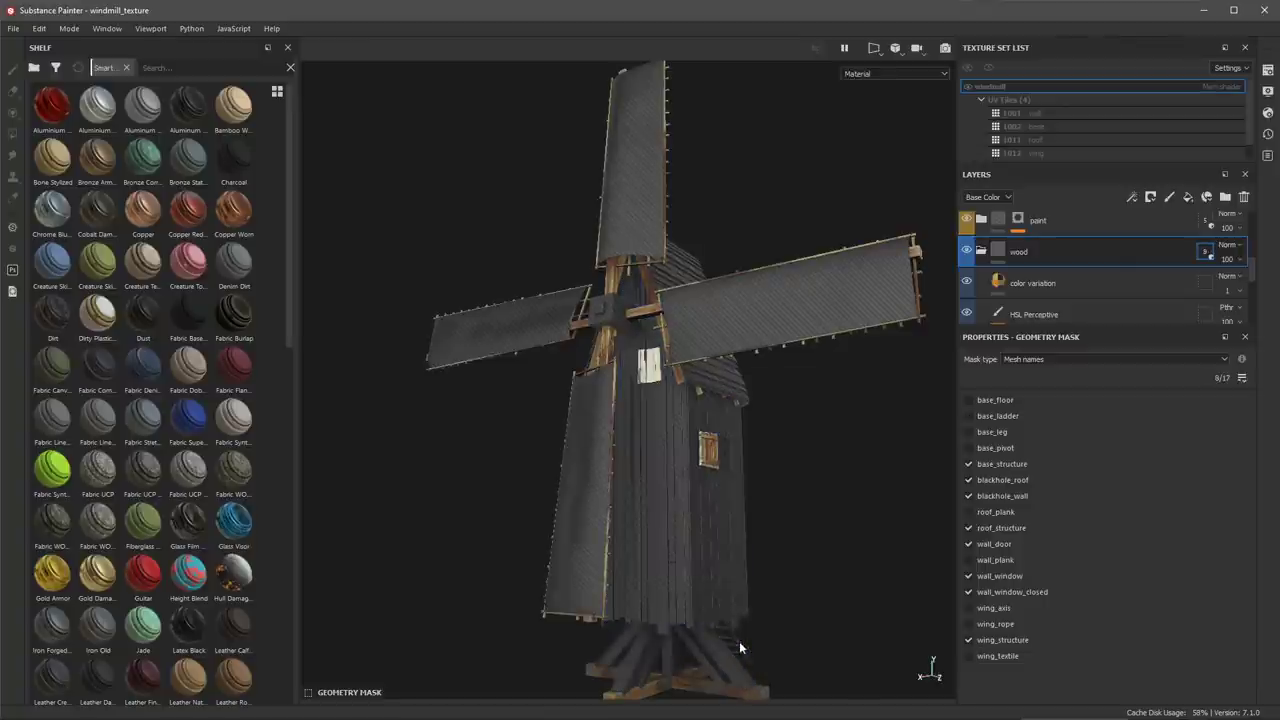
click(710, 452)
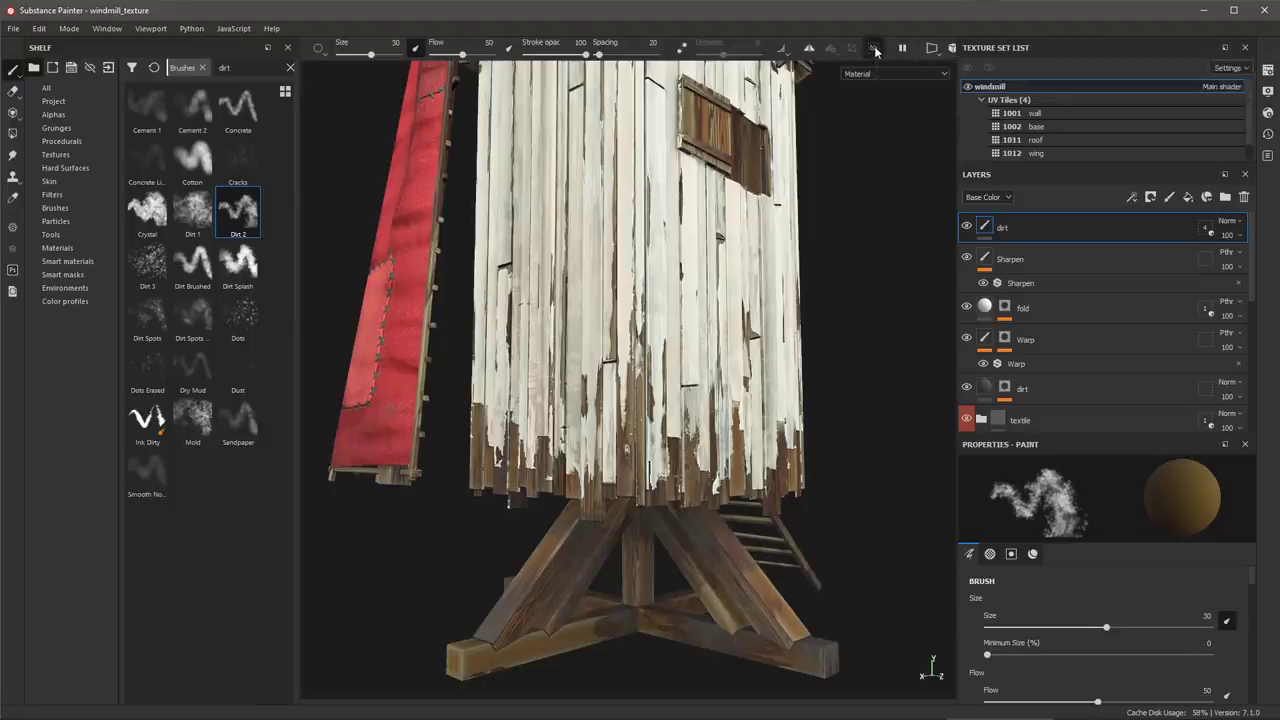
- Hide the excluded geometry while painting the dirt layer, and add the wall planks to the layer's geometry mask
click(874, 46)
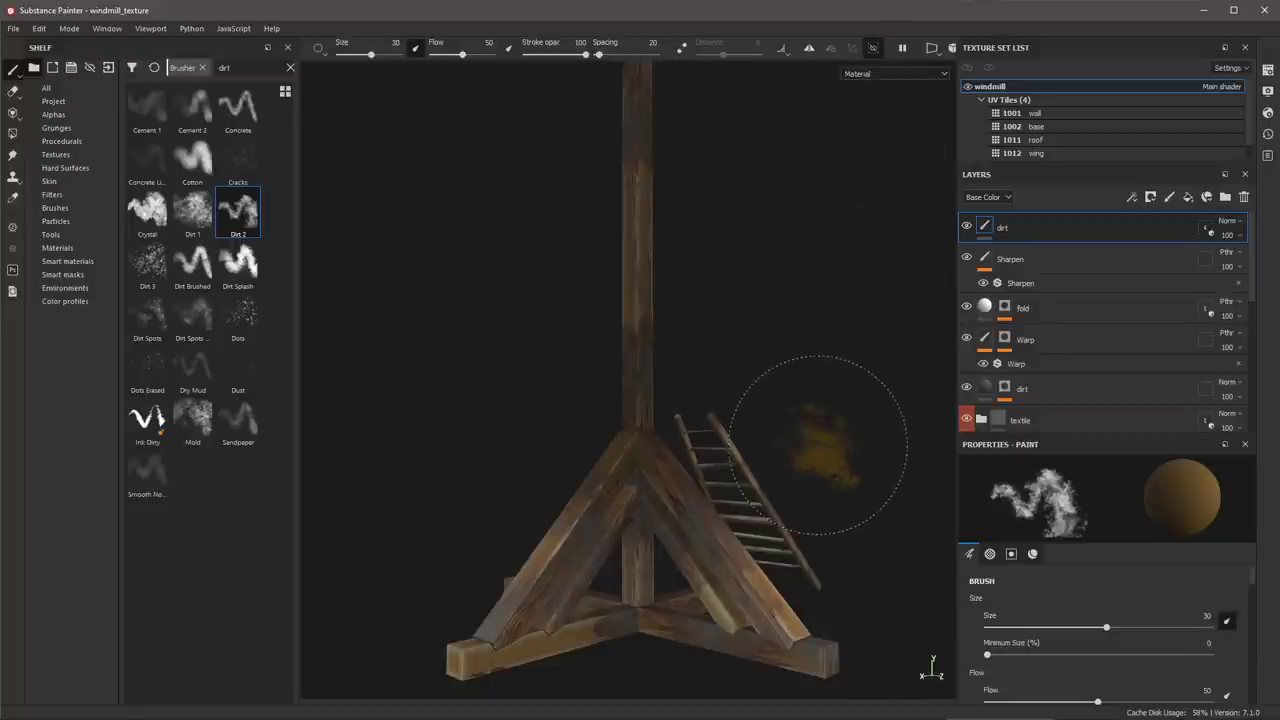
mouse_move(760, 457)
alt+mouse_down()
mouse_move(520, 429)
mouse_move(717, 436)
alt+mouse_up()
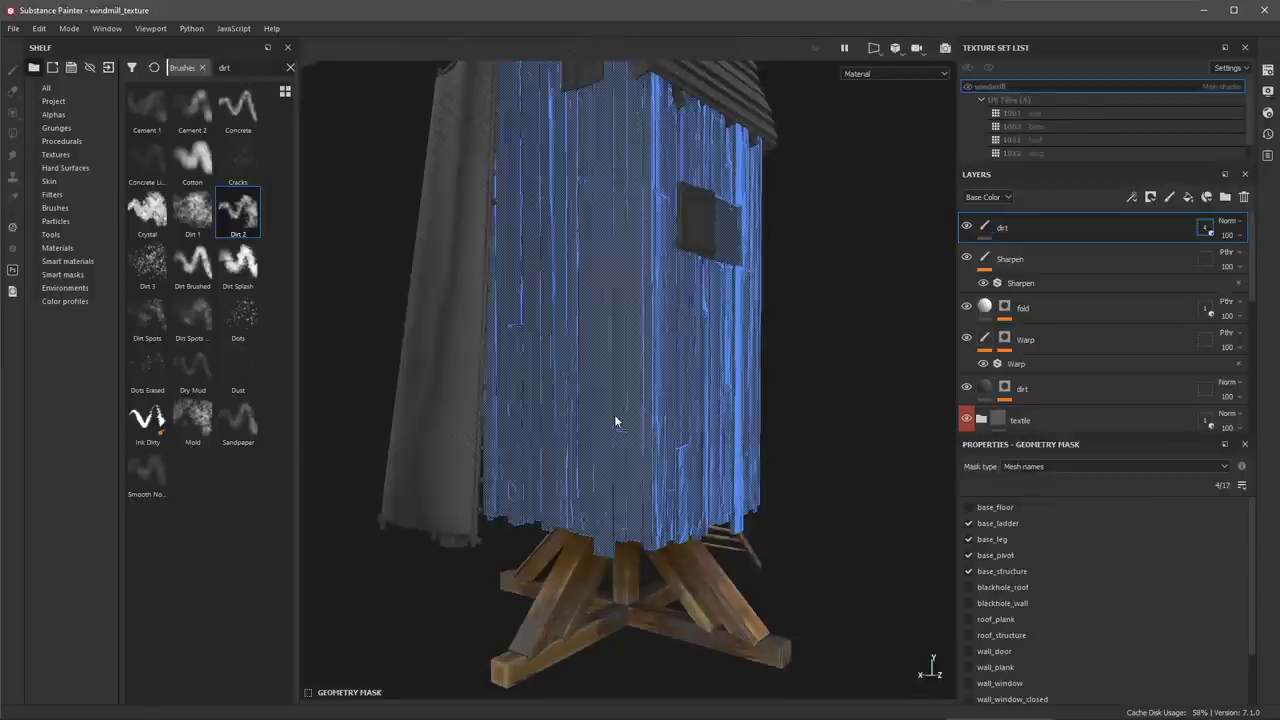
click(614, 414)
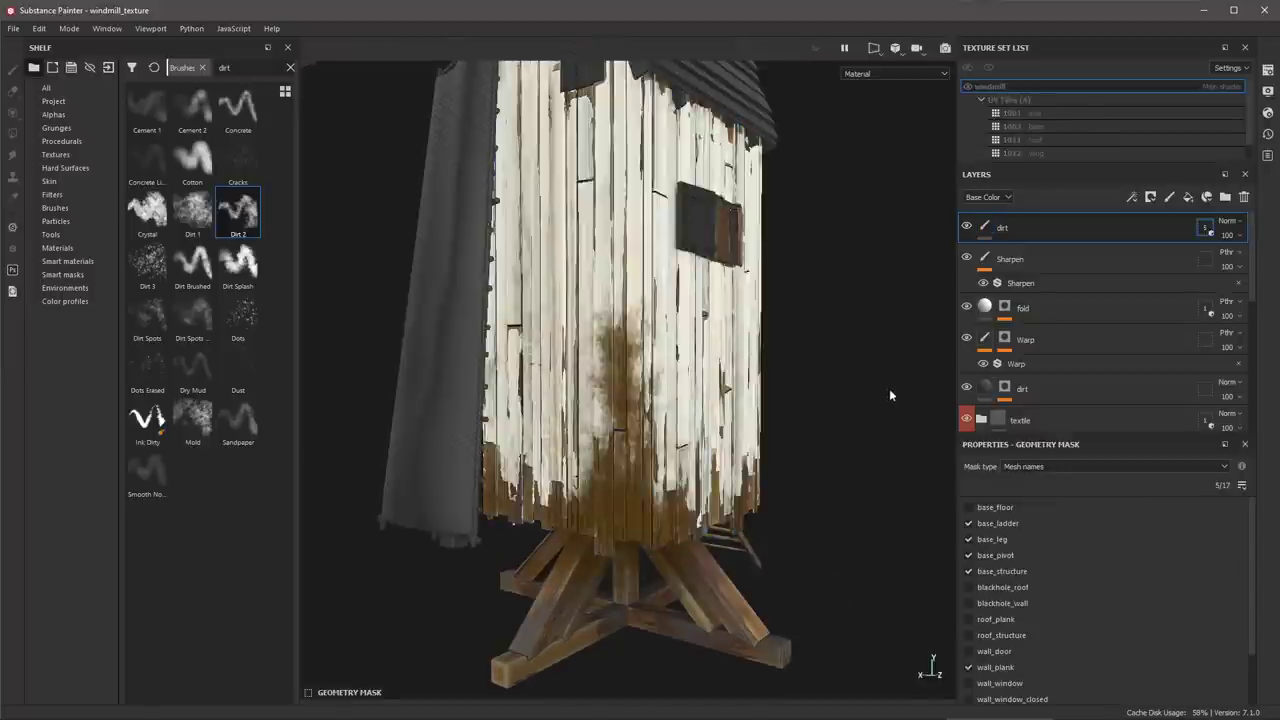
alt+right_drag(884, 387, 880, 474)
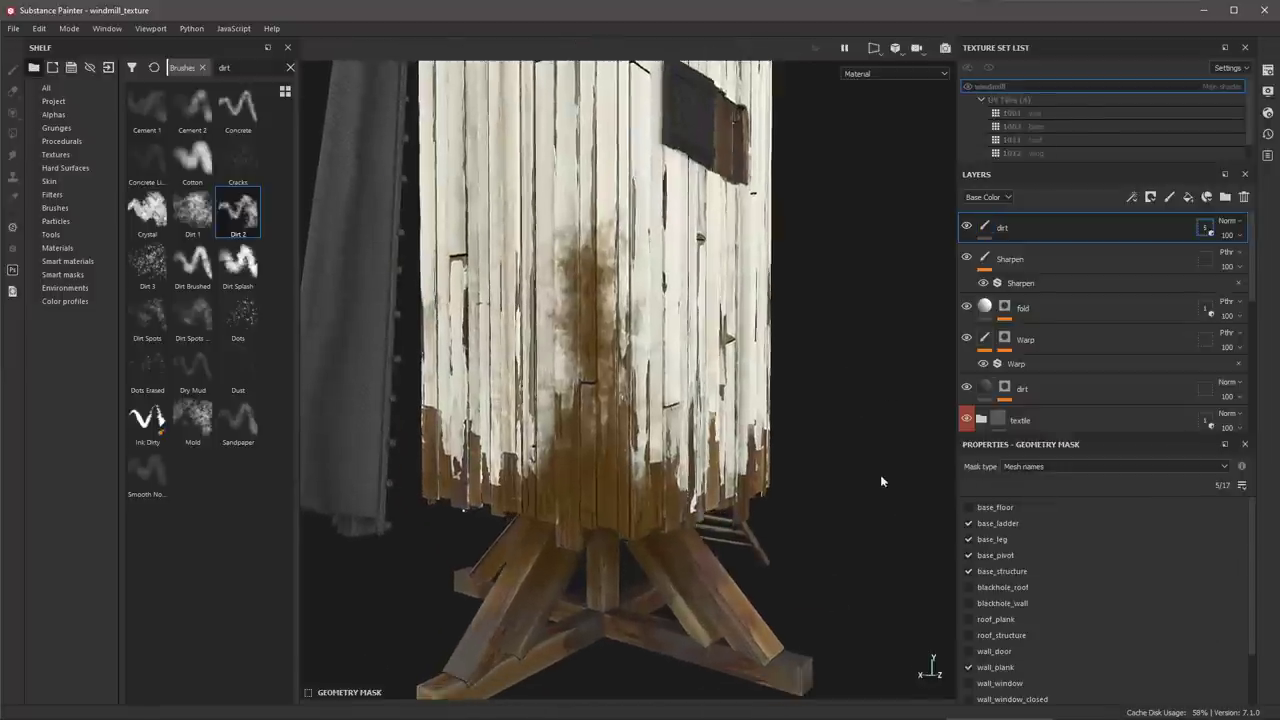